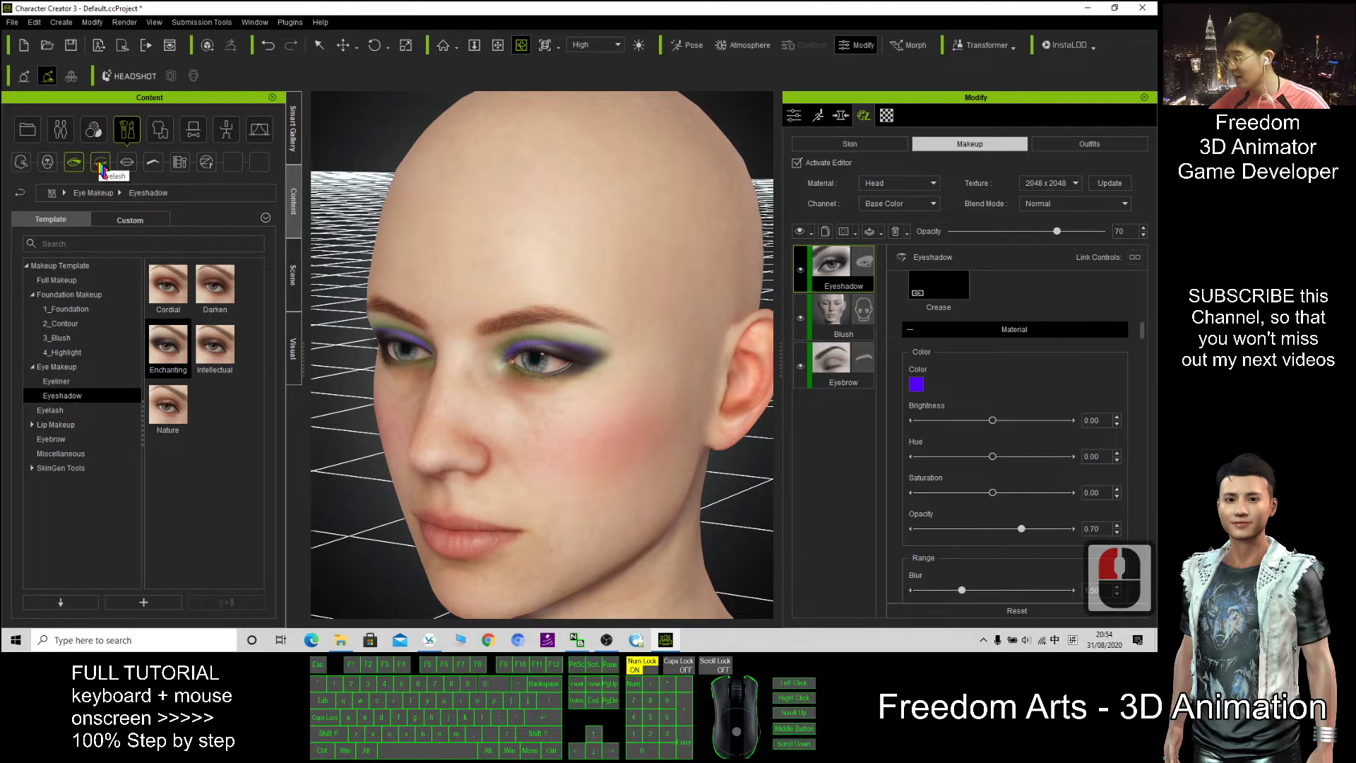
# Apply the bushy mascara eyelash template to the character's eyes.
pyautogui.click(100, 164)
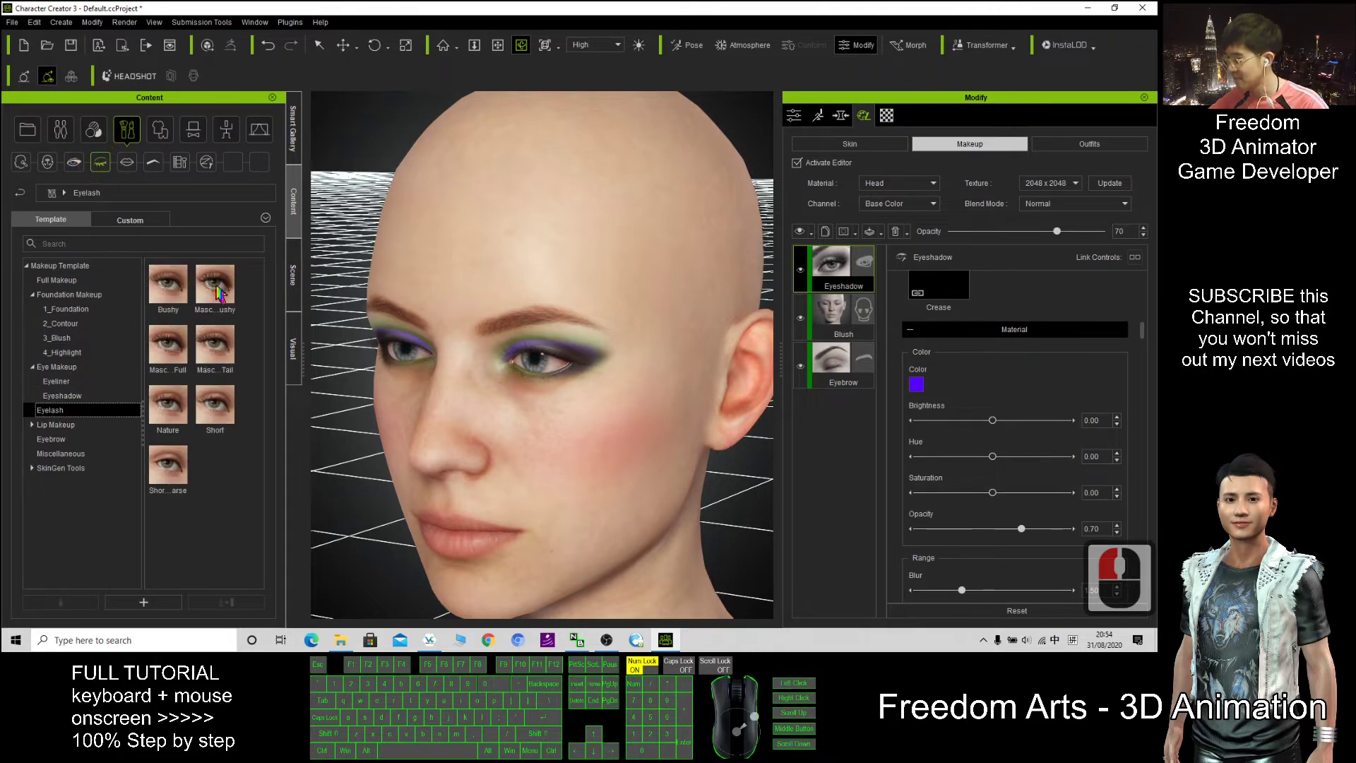
pyautogui.scroll(3, 561, 325)
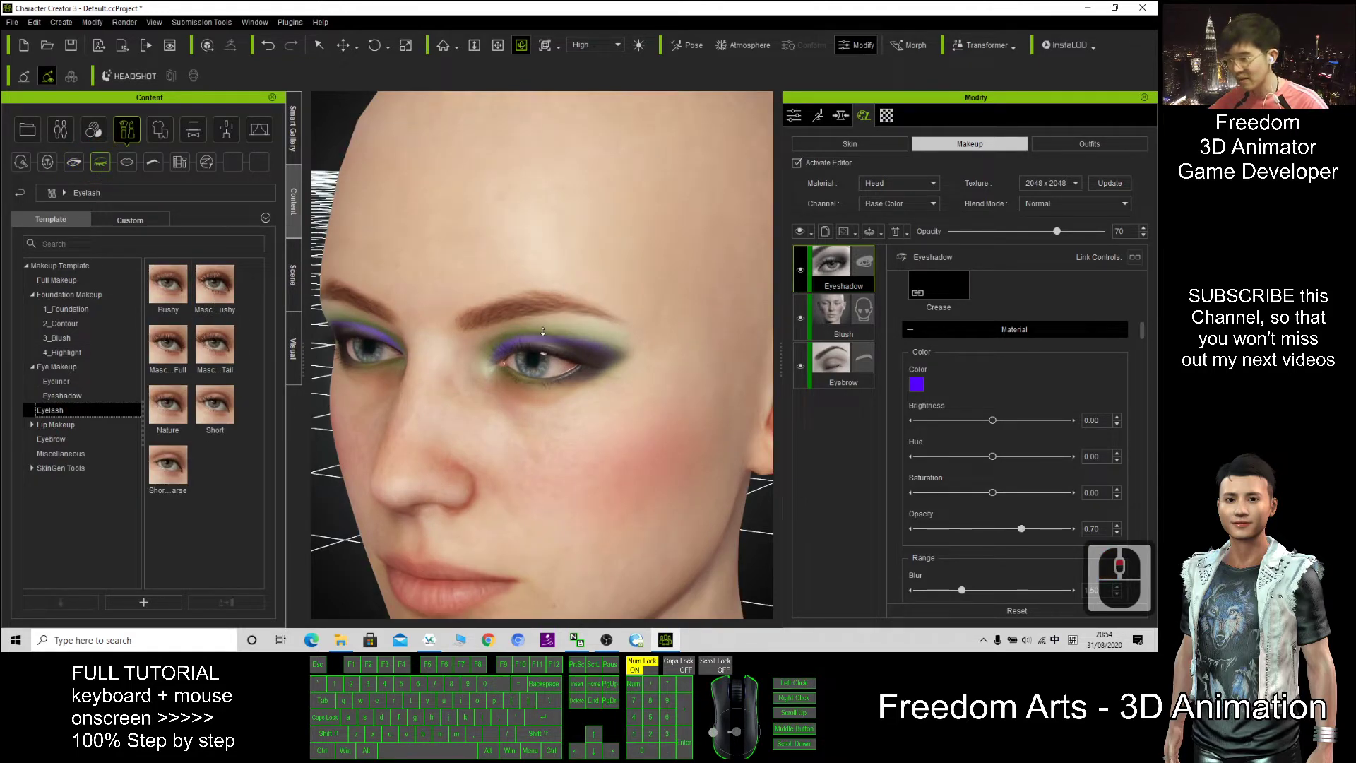
pyautogui.scroll(2, 542, 332)
pyautogui.moveTo(215, 282); pyautogui.dragTo(495, 381)
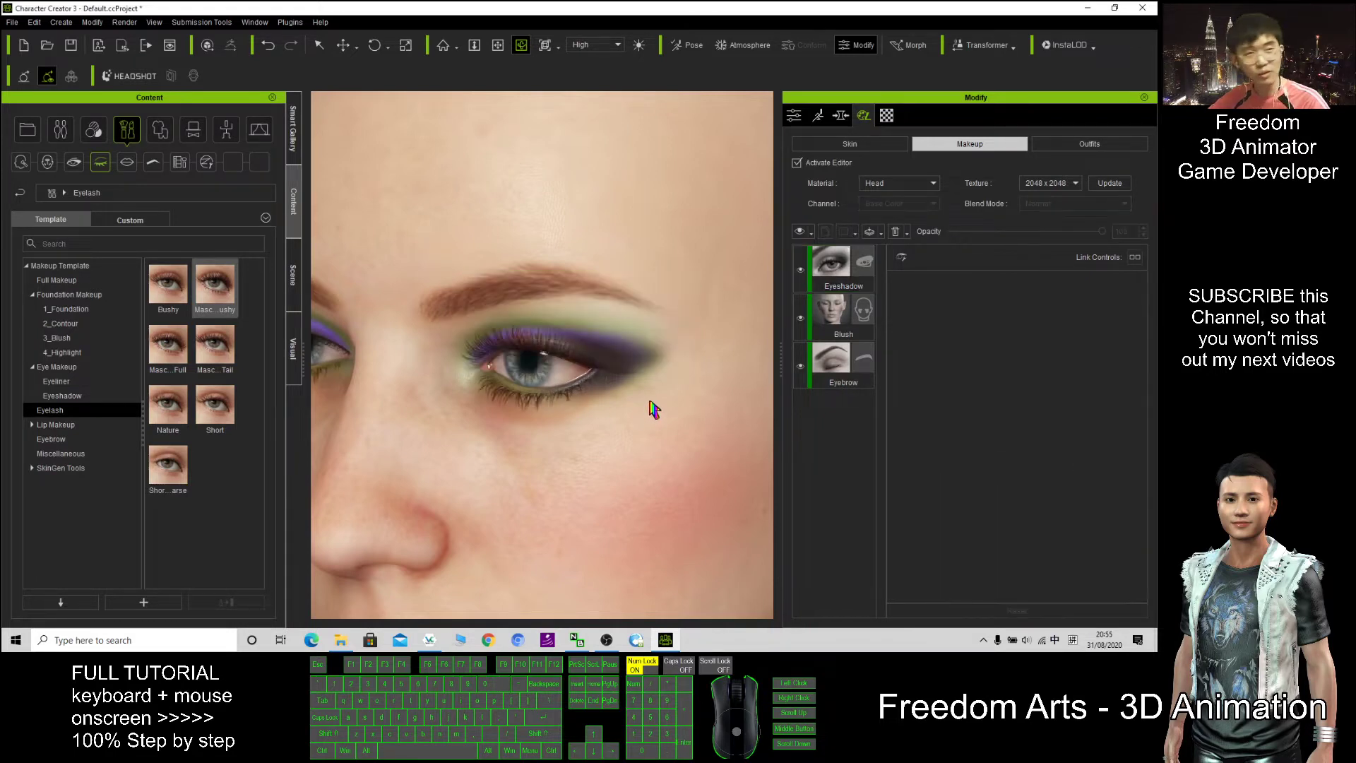
pyautogui.scroll(3, 620, 392)
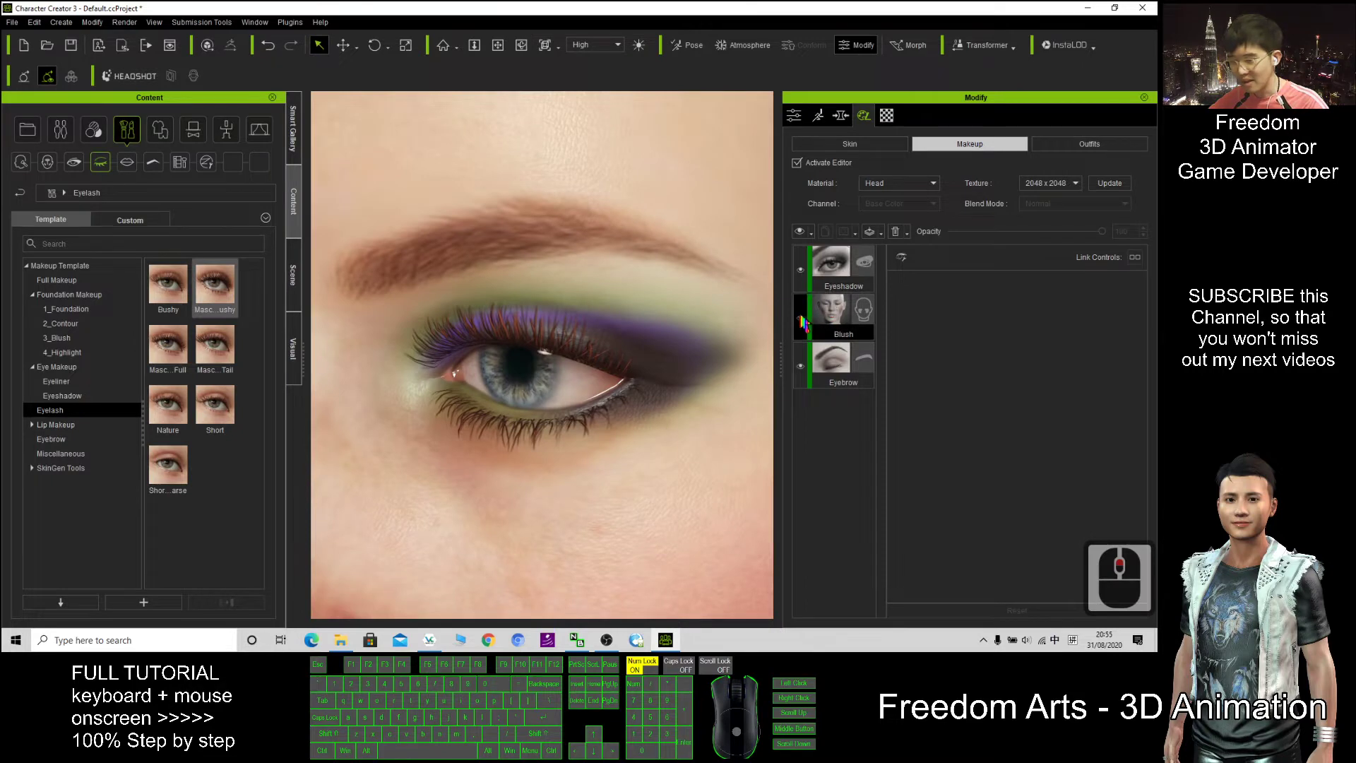
# Hide the Eyeshadow makeup layer and set the edited makeup material to Eyelash.
pyautogui.click(800, 269)
pyautogui.click(925, 185)
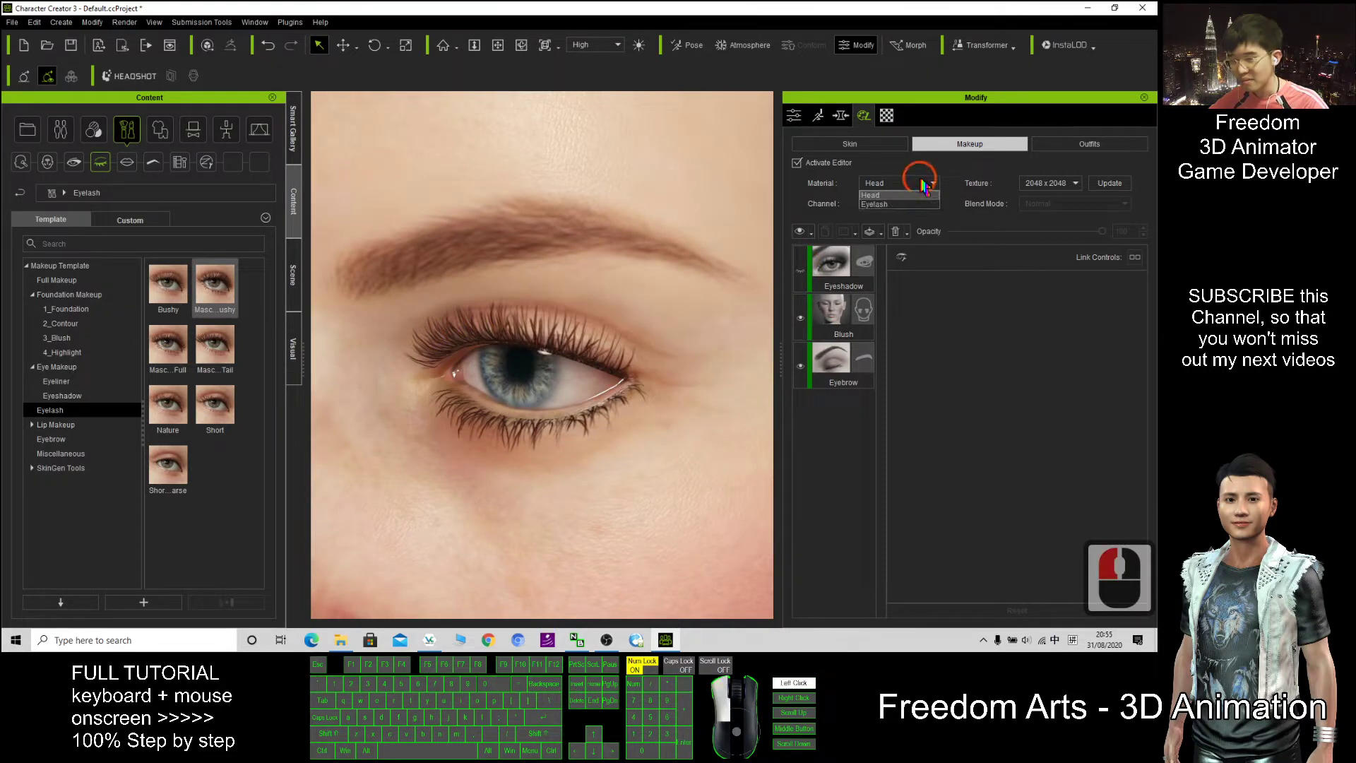
pyautogui.click(925, 185)
pyautogui.click(925, 185)
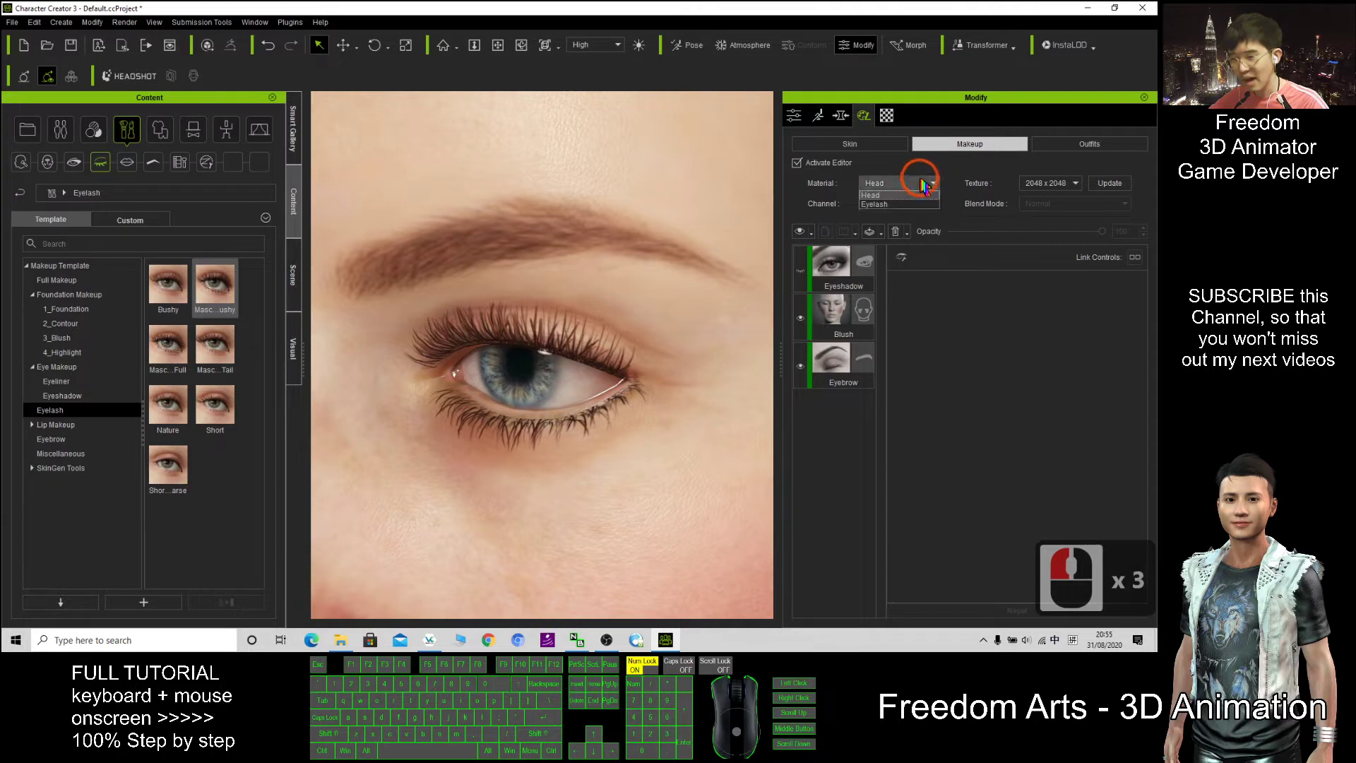
pyautogui.click(876, 205)
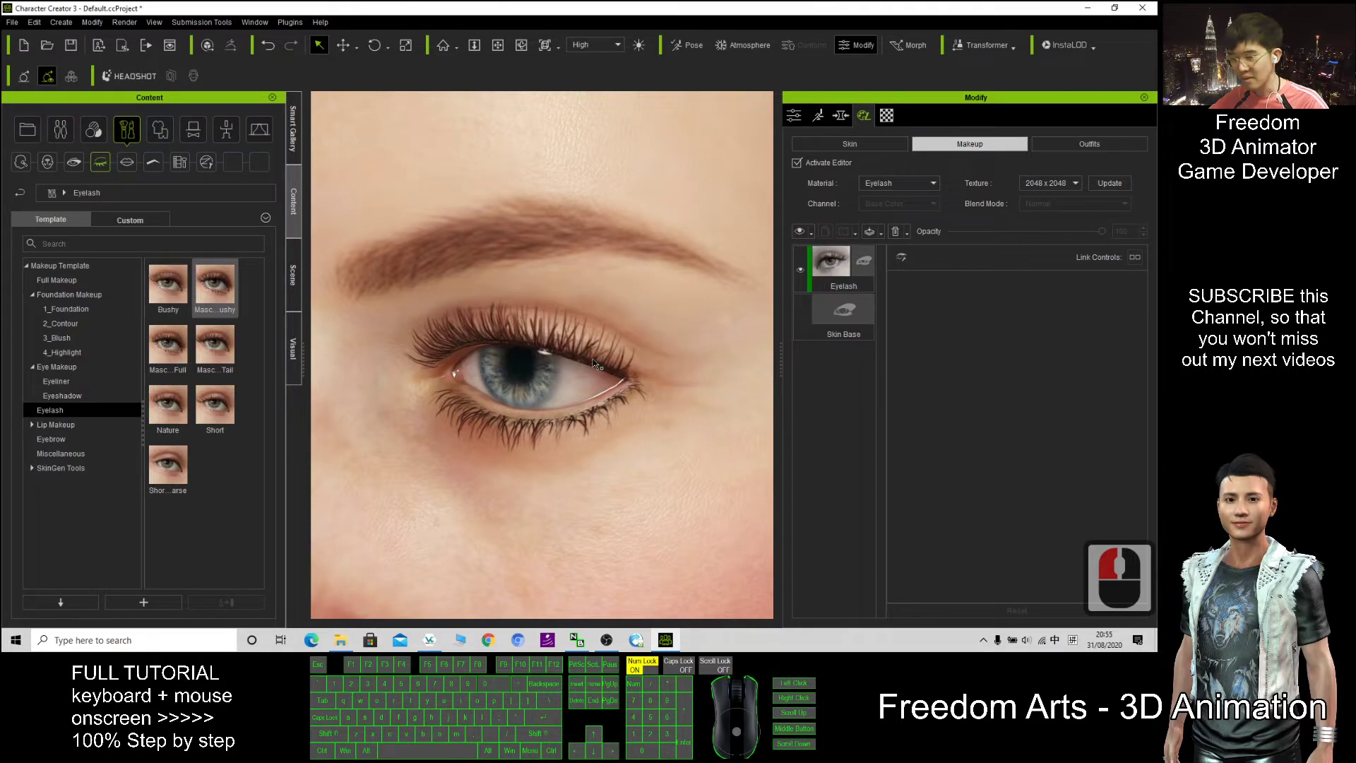
# Compare the lashes with the Eyelash layer shown and hidden, leaving the layer hidden.
pyautogui.scroll(-4, 593, 366)
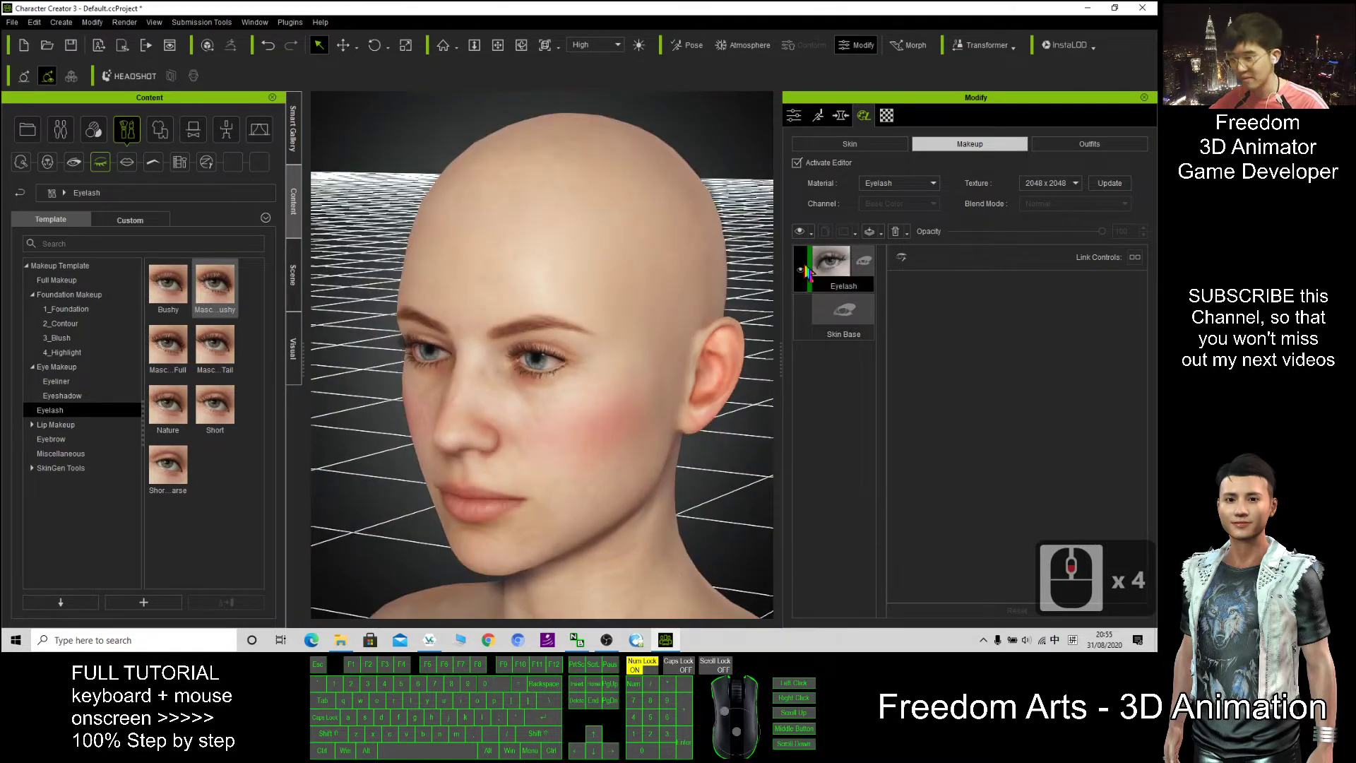
pyautogui.scroll(4, 873, 269)
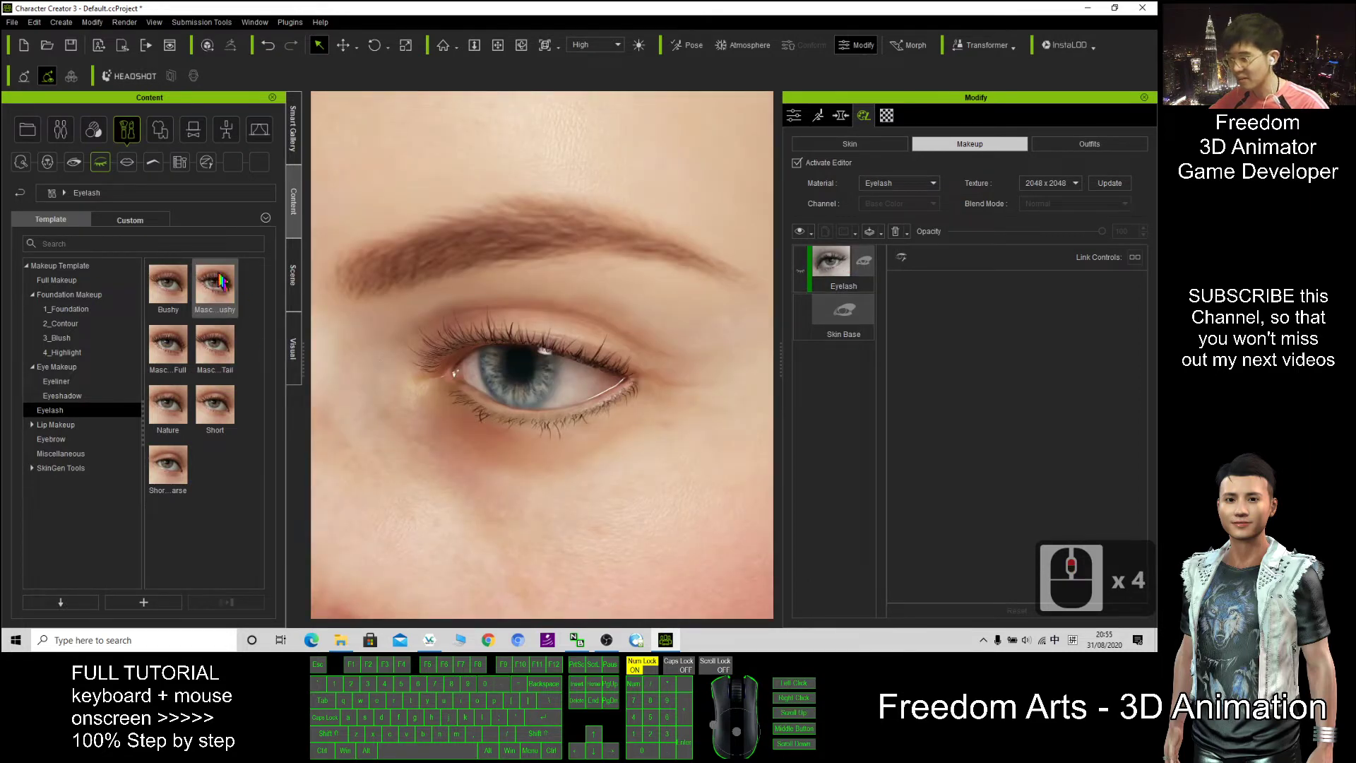
pyautogui.moveTo(220, 282); pyautogui.dragTo(811, 267)
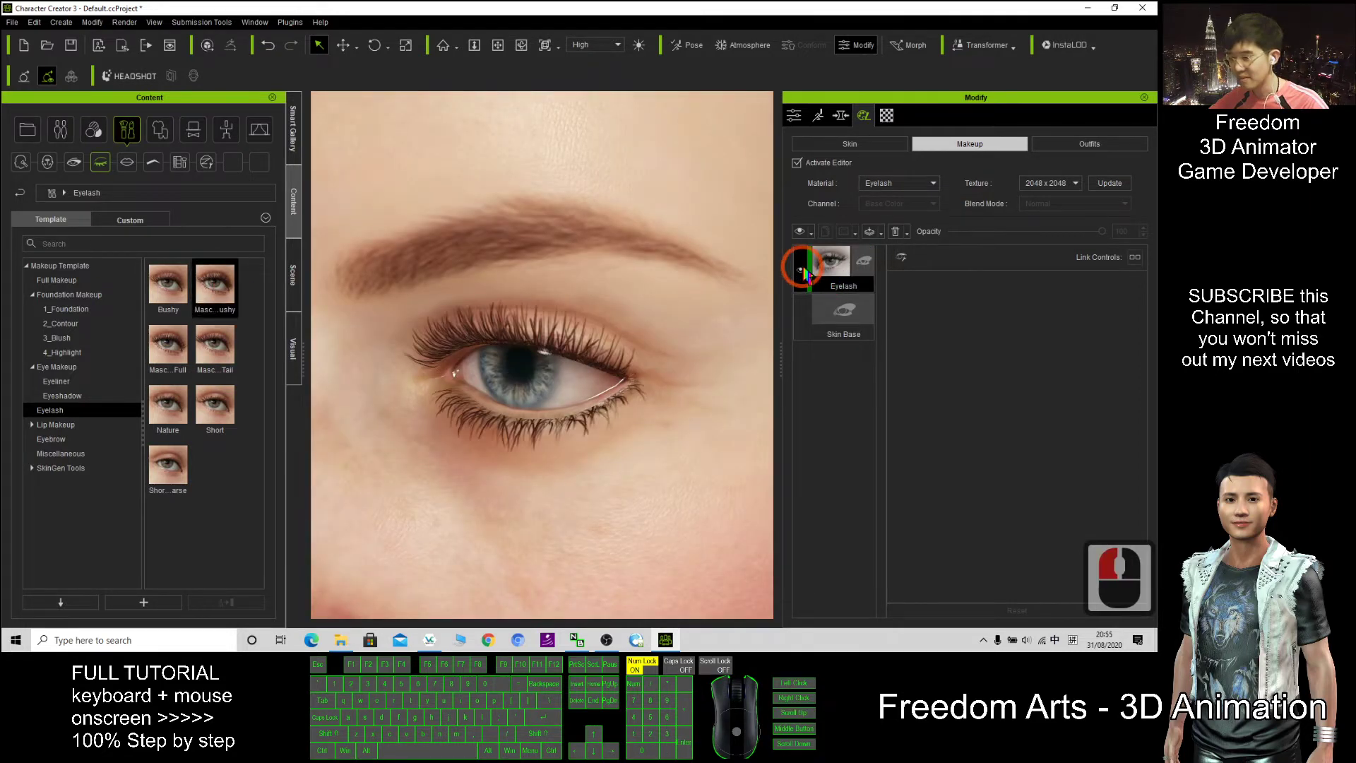
# Apply the tall mascara eyelash template to the character, adding it as a new layer.
pyautogui.doubleClick(209, 350)
pyautogui.moveTo(205, 353); pyautogui.dragTo(616, 351)
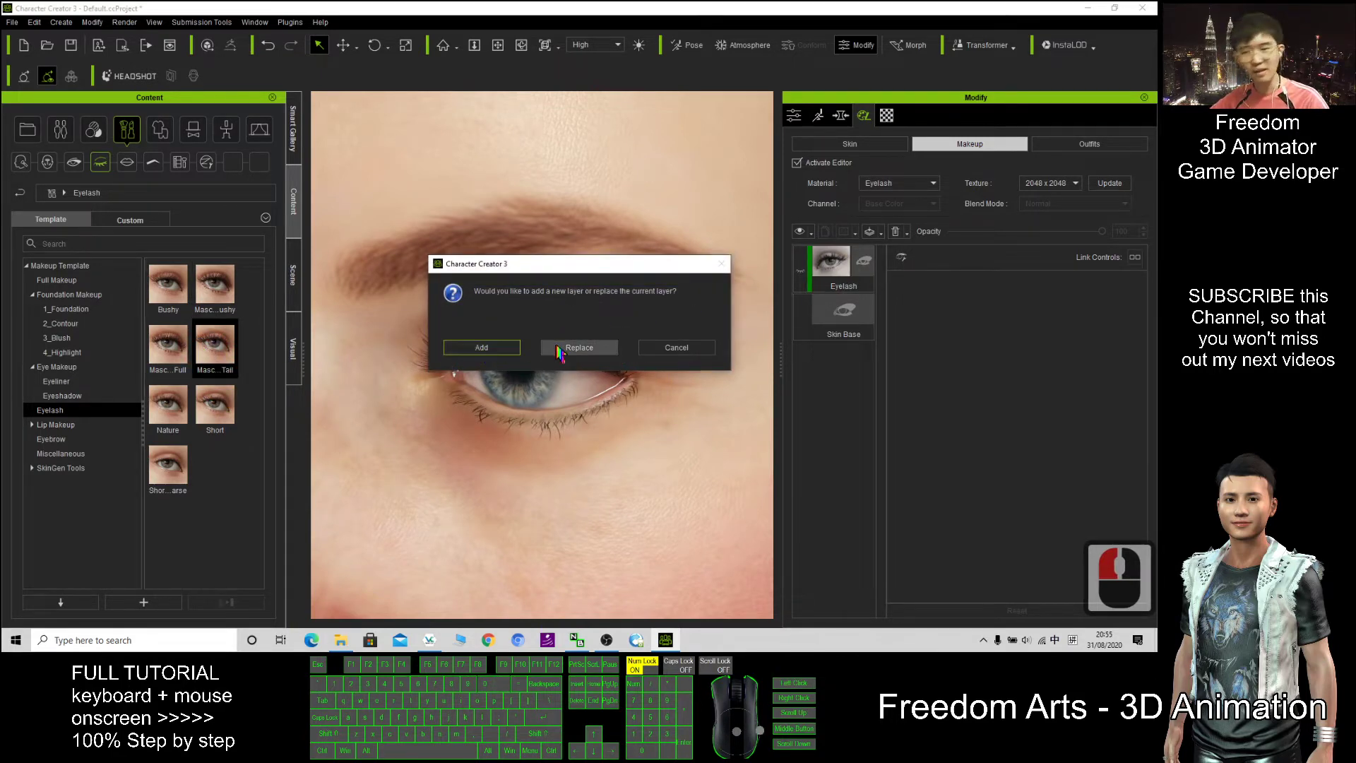
pyautogui.click(593, 353)
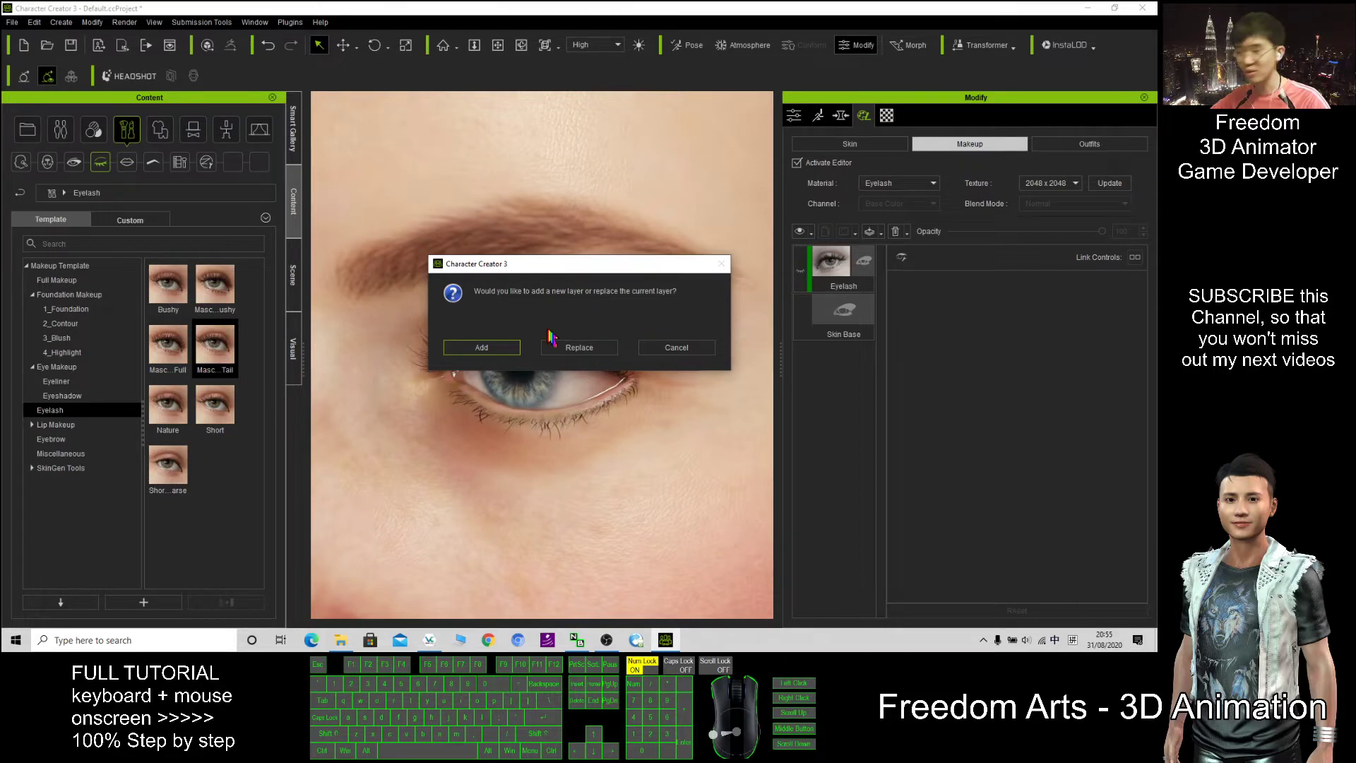
pyautogui.click(499, 348)
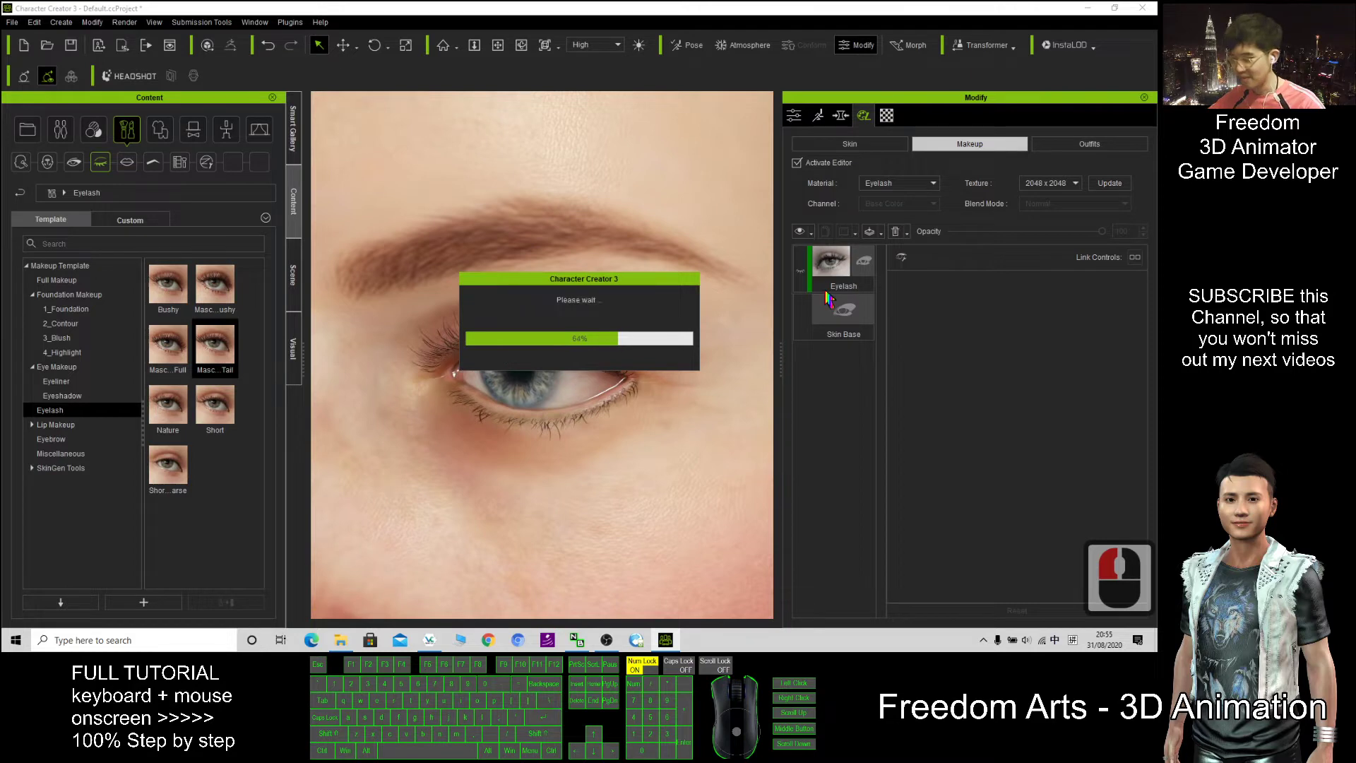
pyautogui.scroll(-5, 544, 408)
pyautogui.scroll(5, 544, 409)
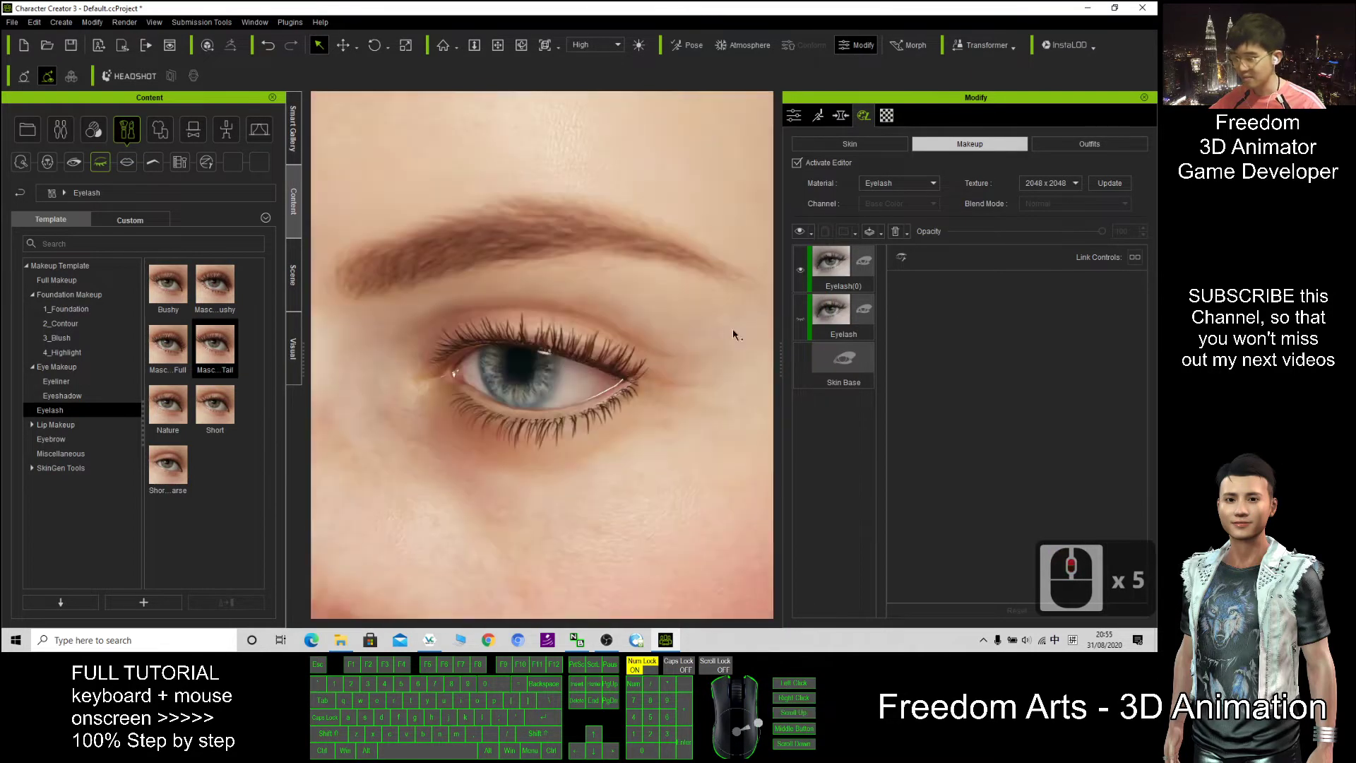
# Compare the two eyelash layers by toggling their visibility individually, leaving both layers hidden.
pyautogui.click(801, 317)
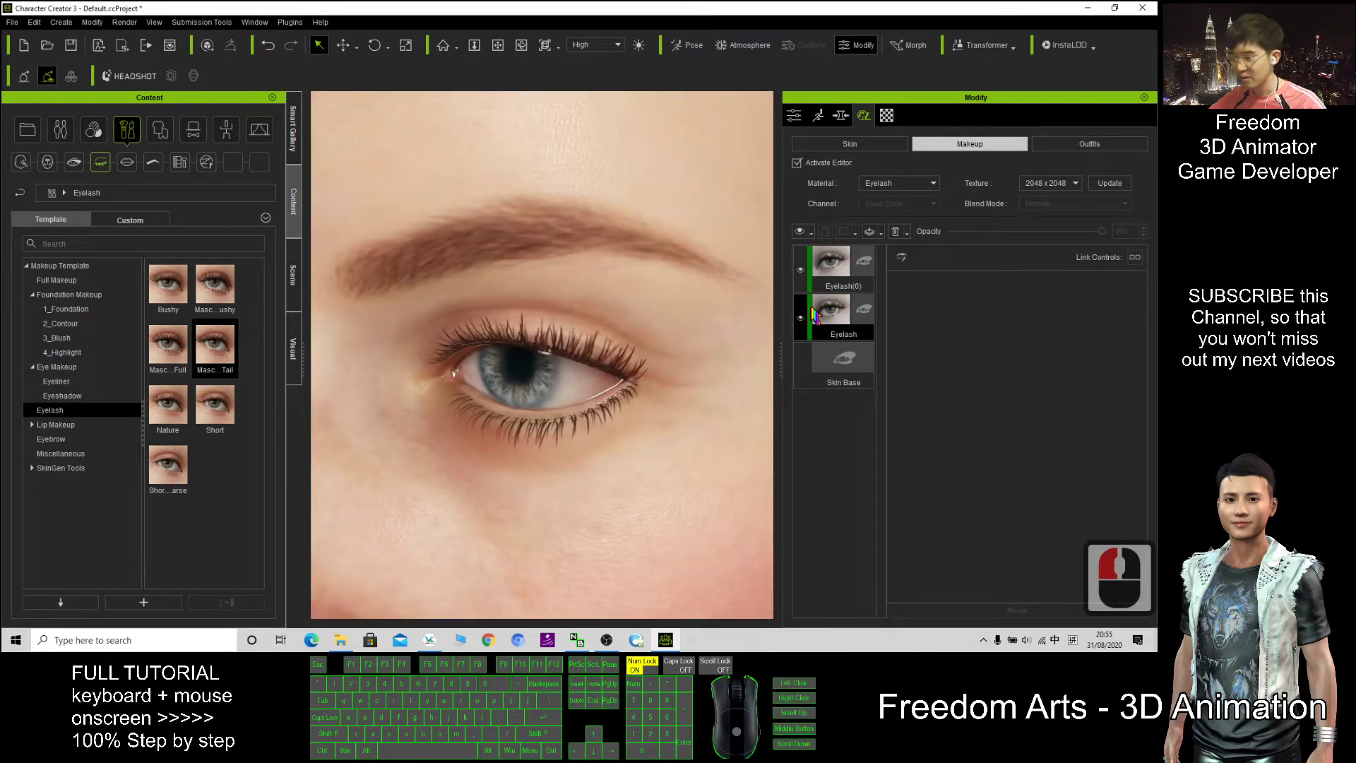
pyautogui.click(800, 318)
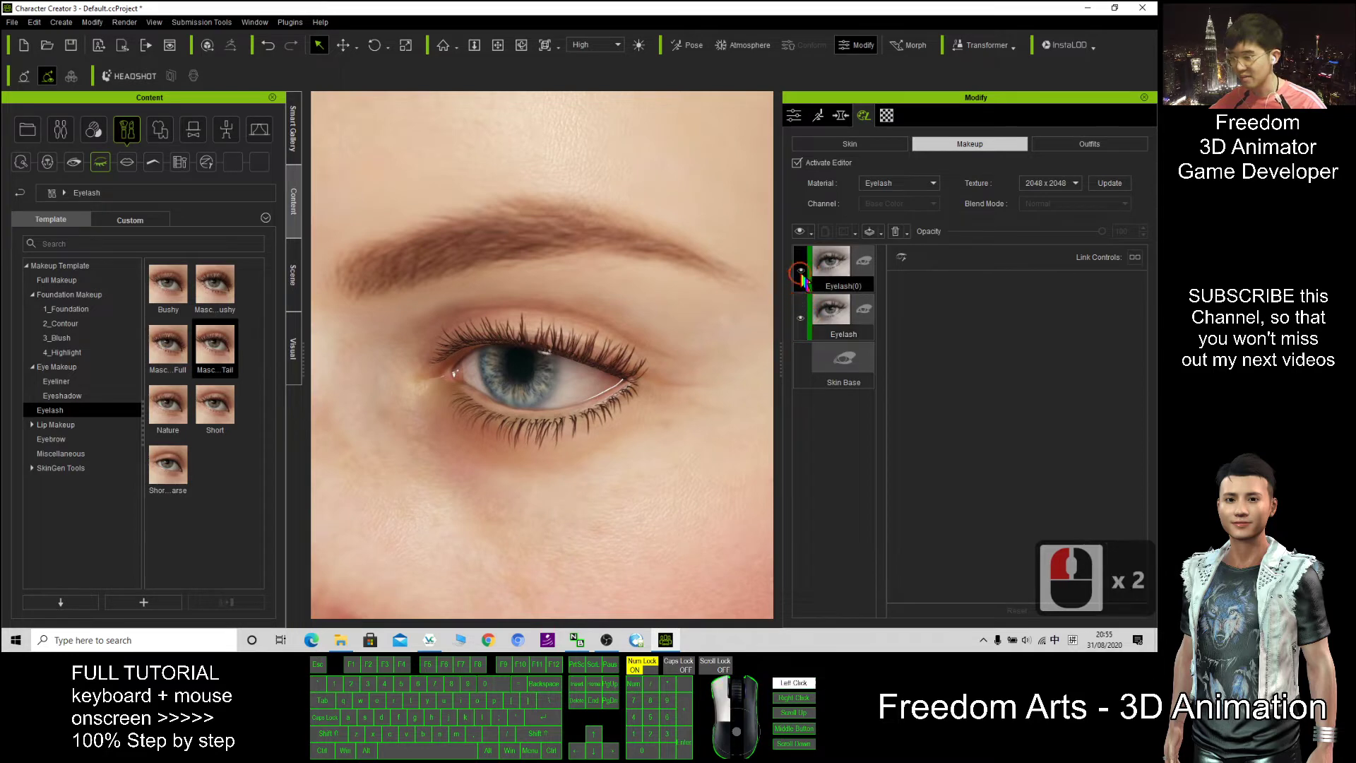
pyautogui.click(800, 271)
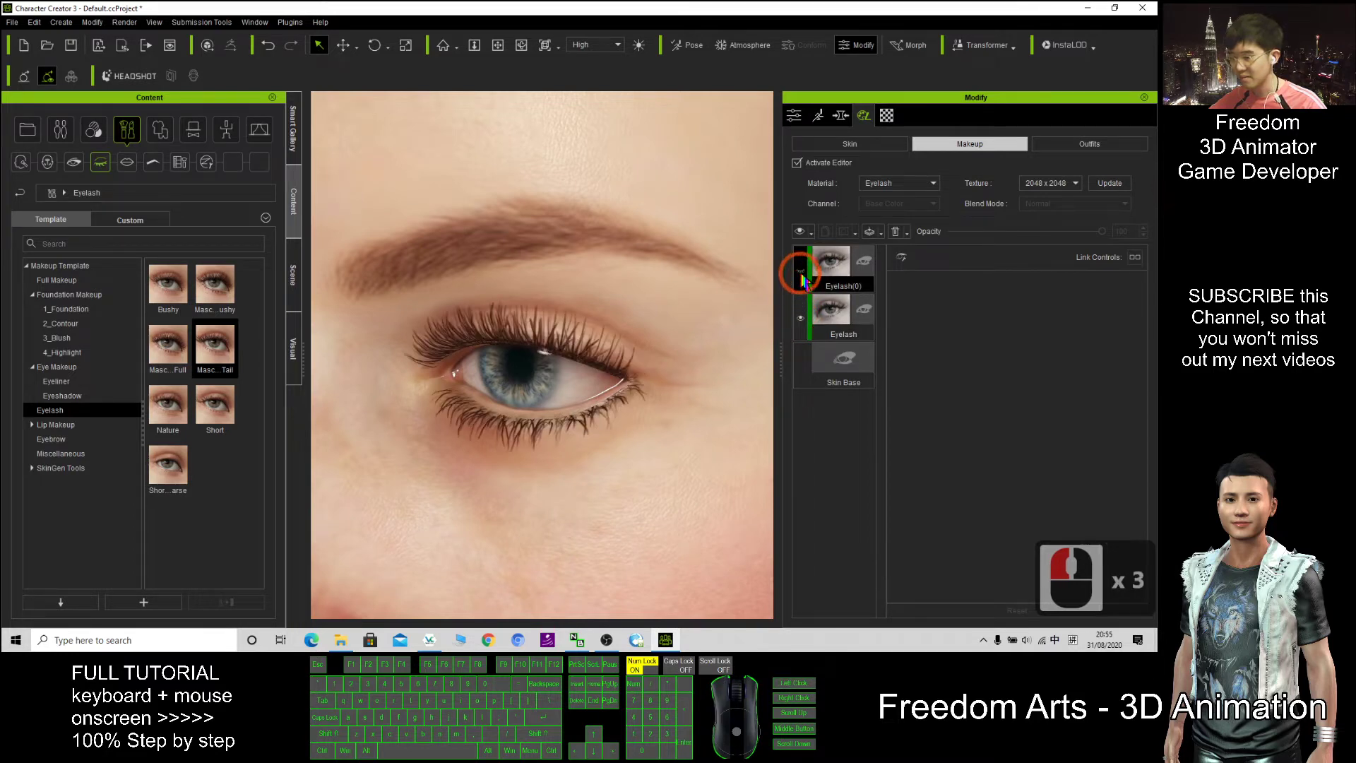
pyautogui.click(800, 317)
pyautogui.click(801, 317)
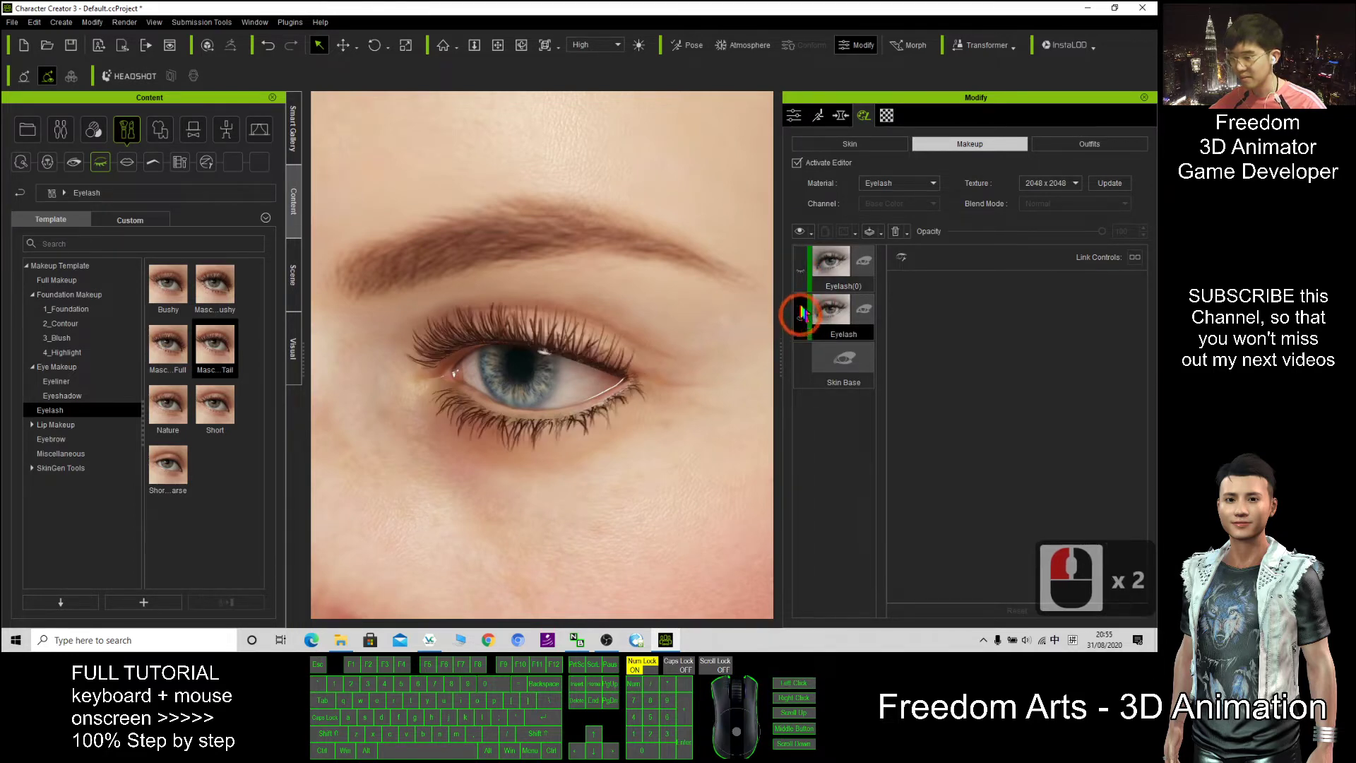
pyautogui.click(801, 269)
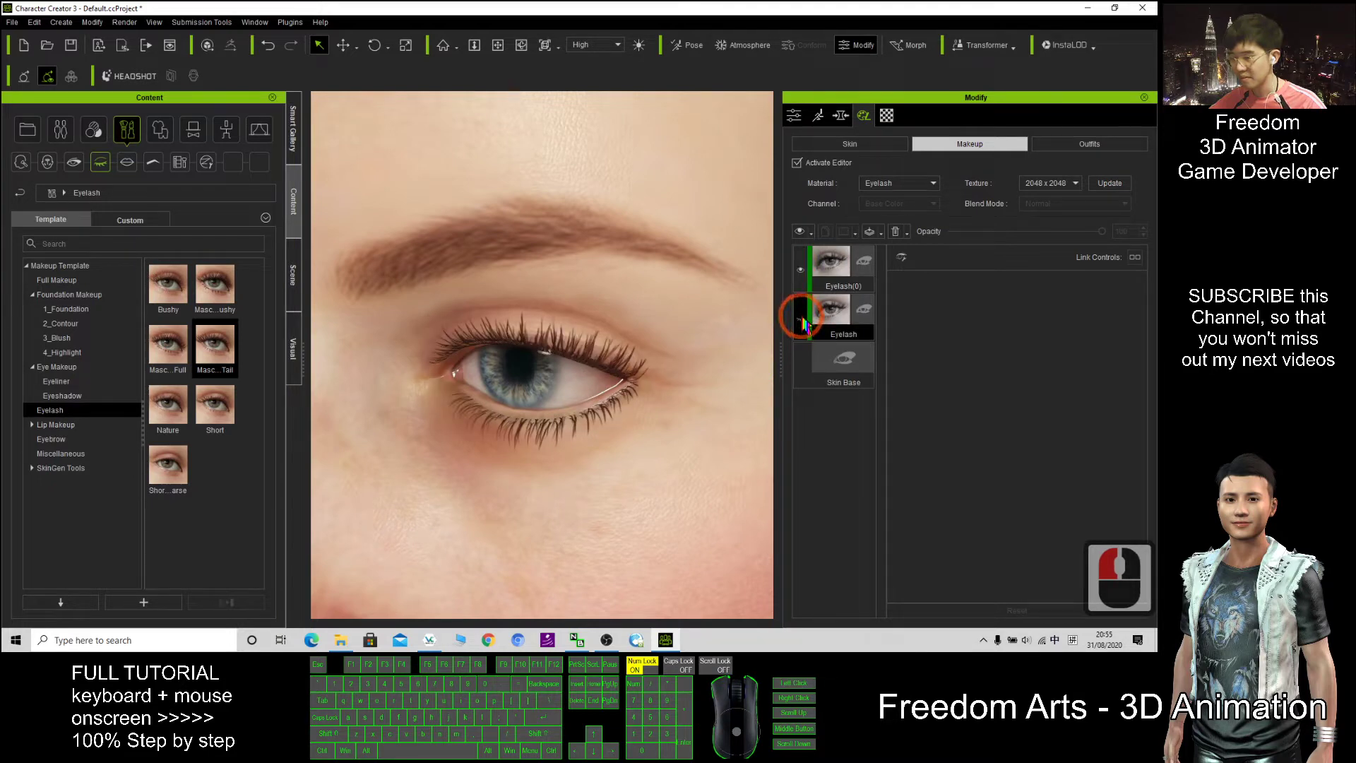
pyautogui.click(801, 269)
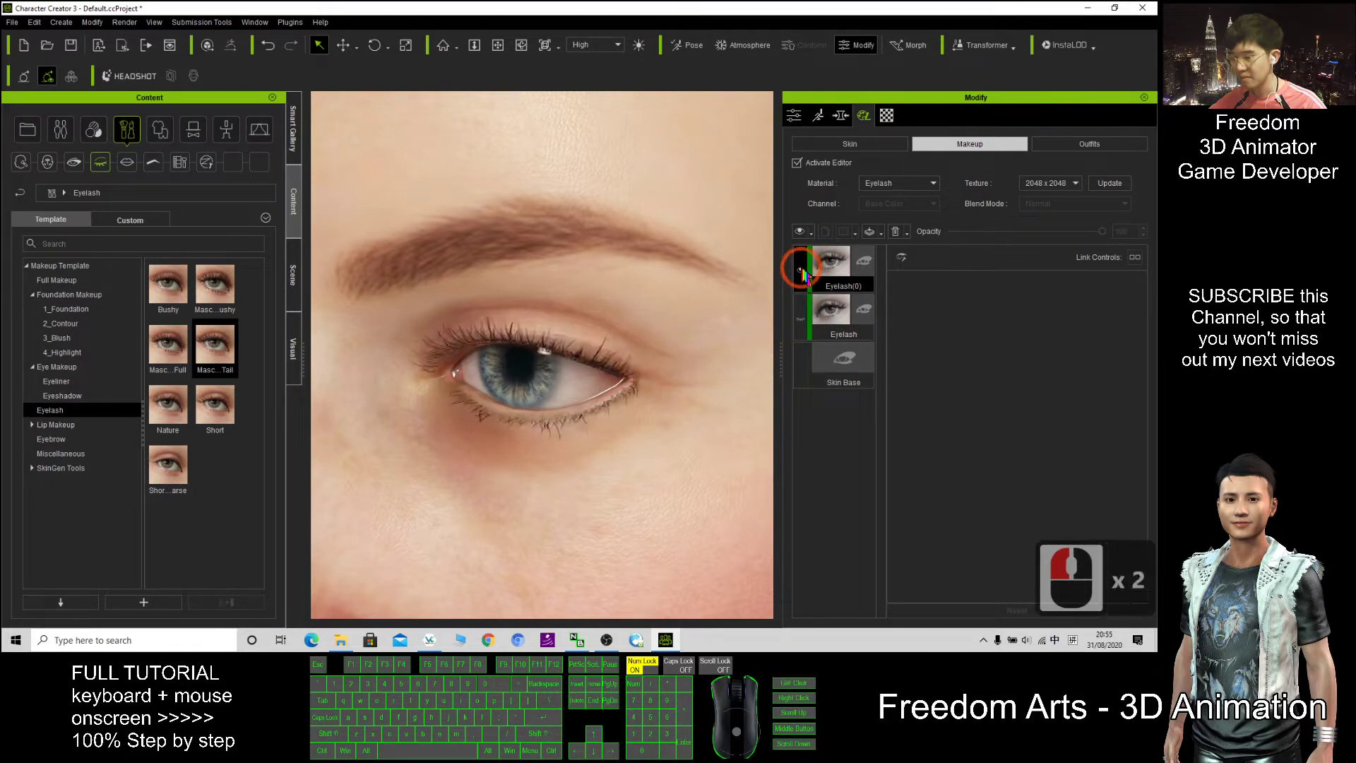
pyautogui.click(801, 269)
pyautogui.click(801, 270)
pyautogui.click(800, 269)
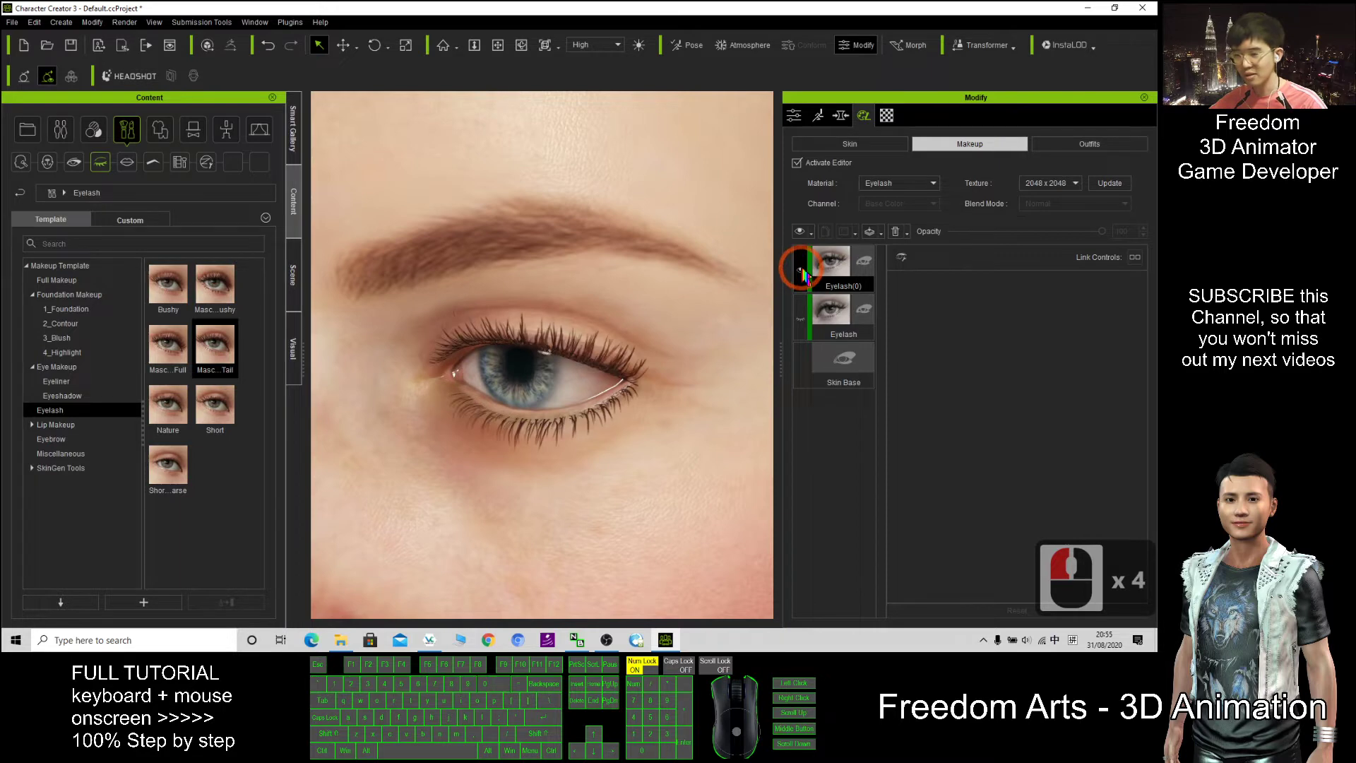
pyautogui.click(801, 269)
pyautogui.click(802, 319)
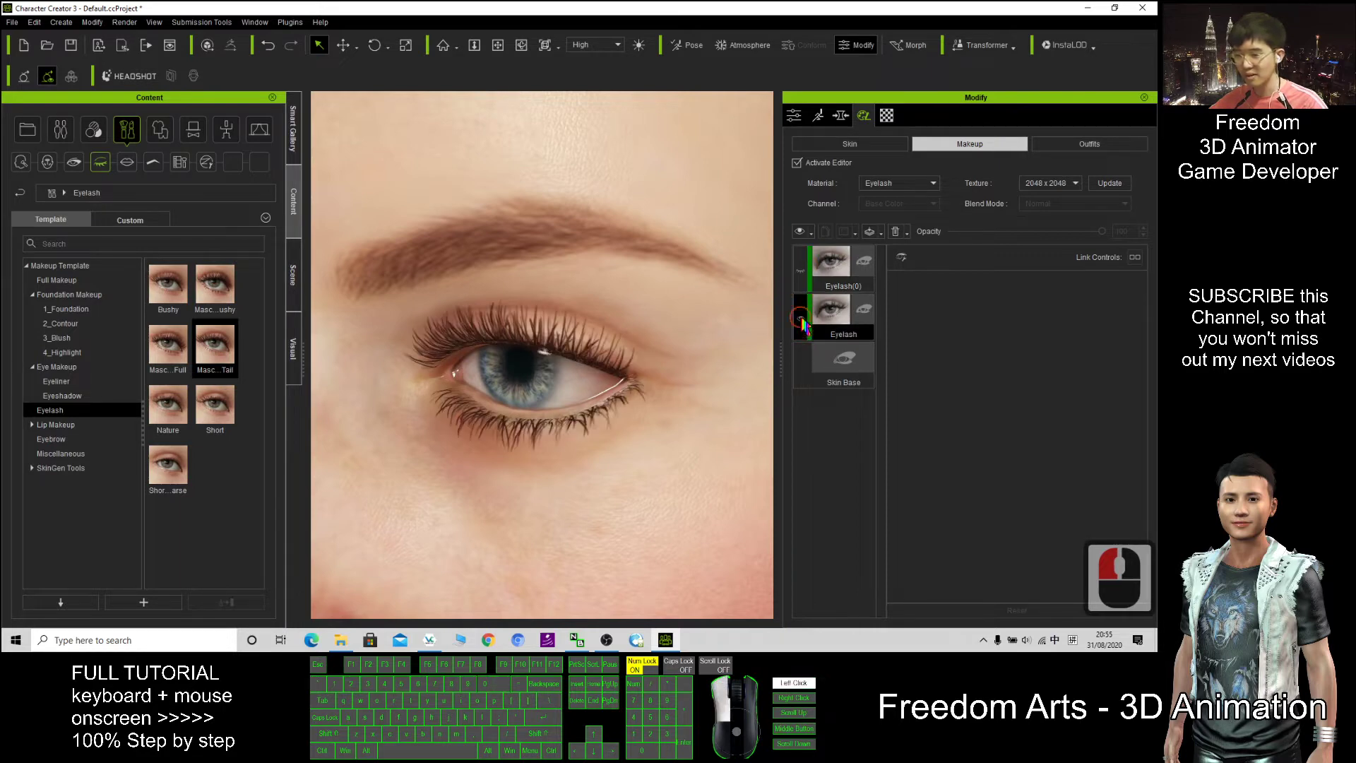
pyautogui.click(801, 319)
# Open the Lip Makeup category and browse its Shape templates.
pyautogui.scroll(-6, 494, 399)
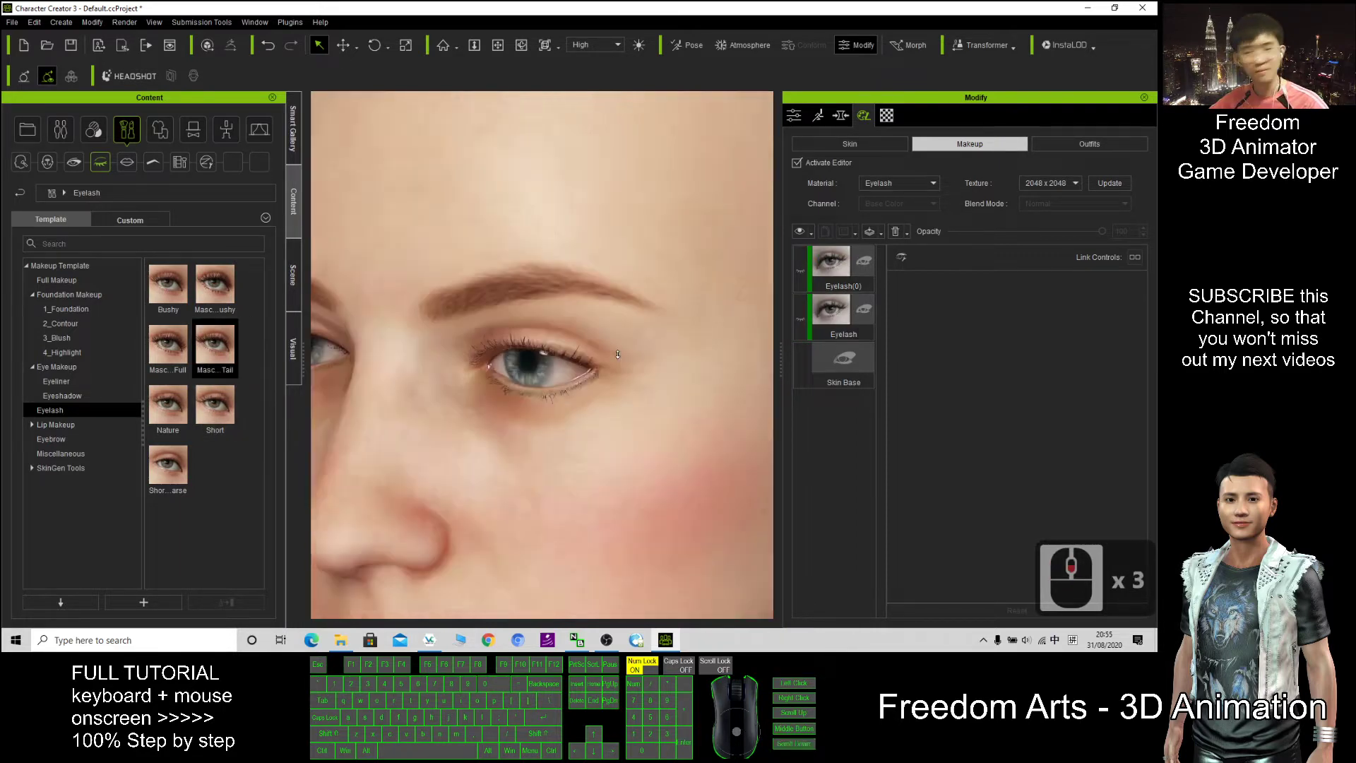
pyautogui.press('x')
pyautogui.press('c')
pyautogui.moveTo(512, 402)
pyautogui.mouseDown()
pyautogui.moveTo(439, 391)
pyautogui.moveTo(751, 369)
pyautogui.moveTo(519, 387)
pyautogui.mouseUp()
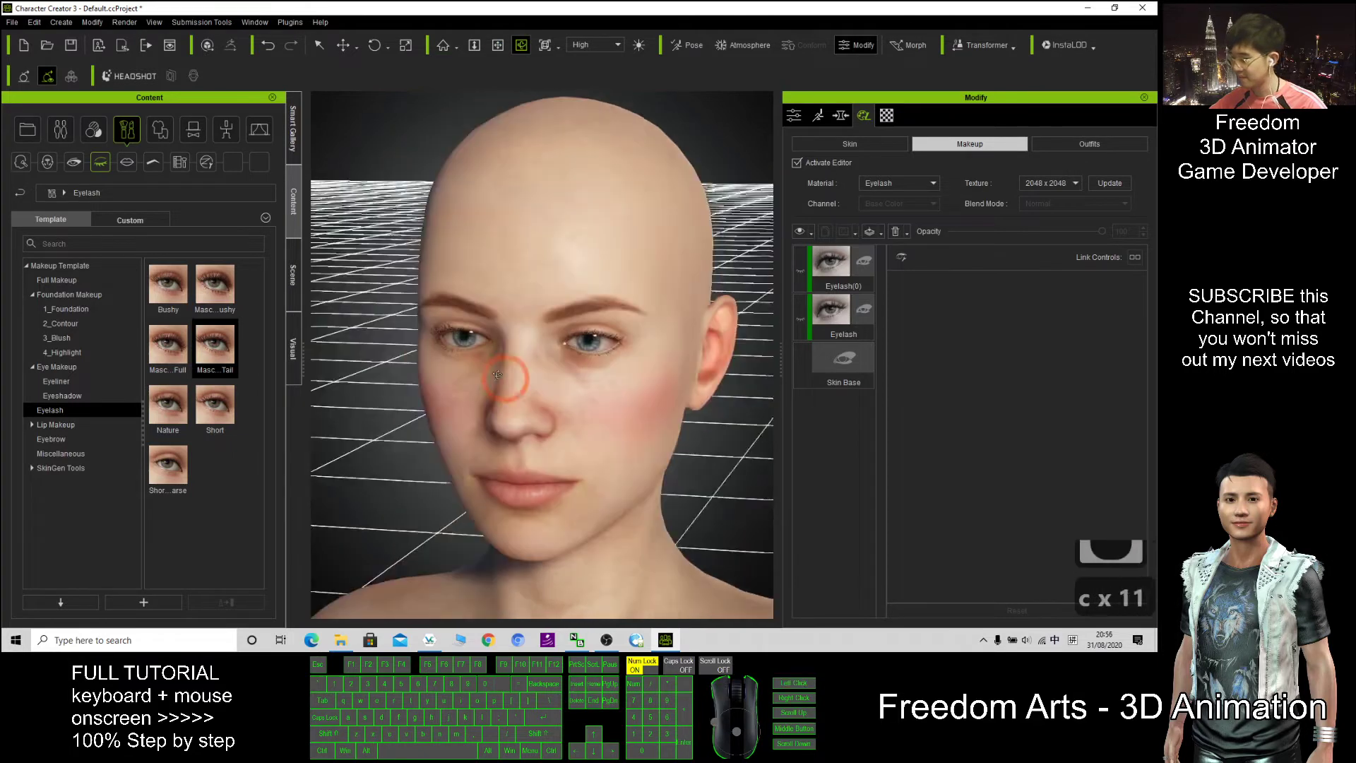
pyautogui.scroll(2, 500, 372)
pyautogui.scroll(-1, 444, 351)
pyautogui.click(128, 163)
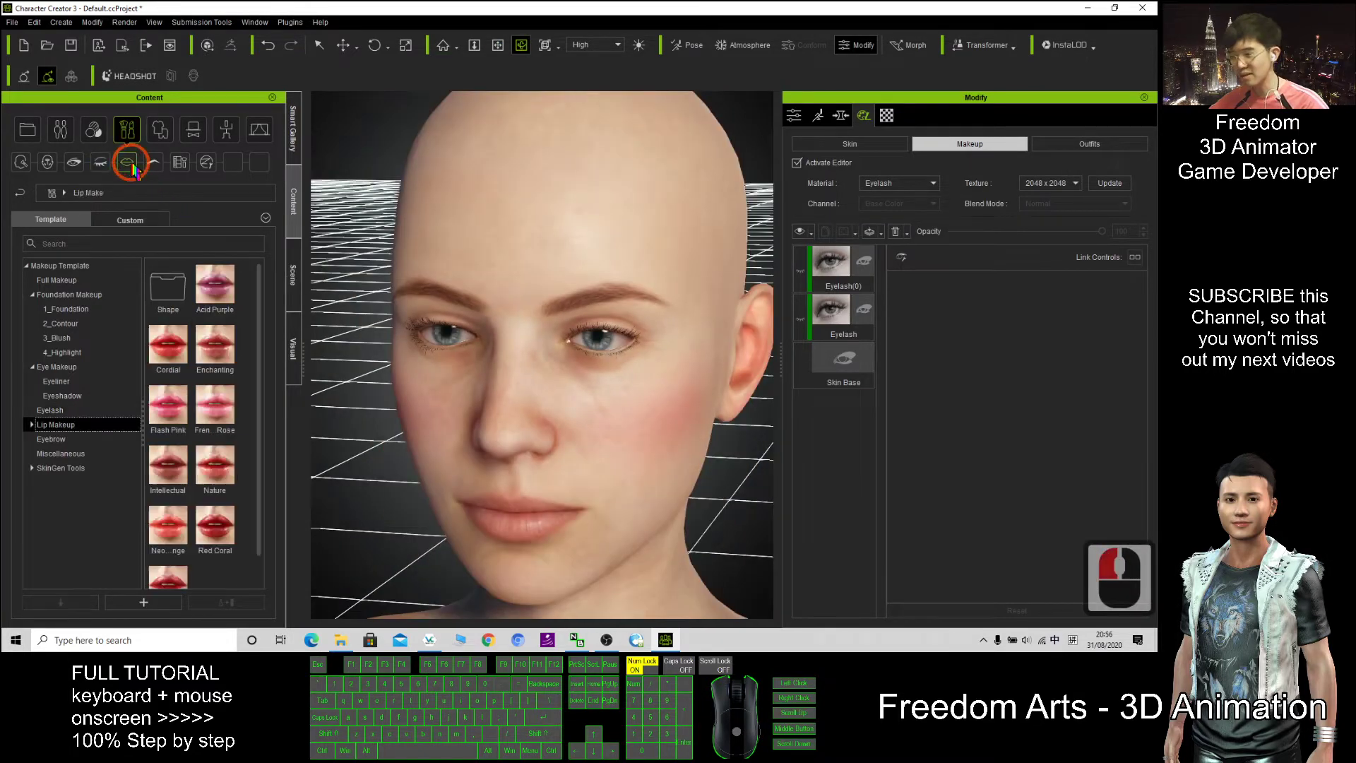
pyautogui.click(32, 424)
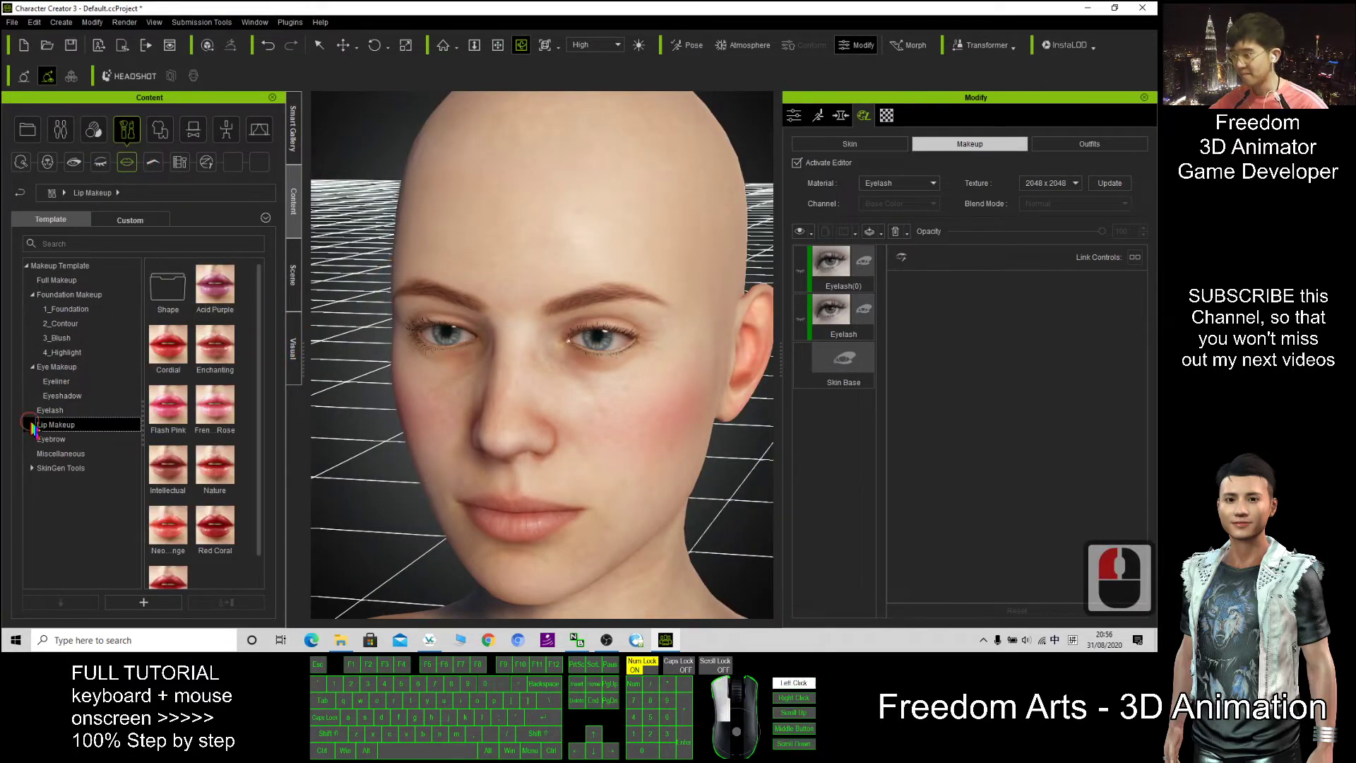
pyautogui.doubleClick(53, 439)
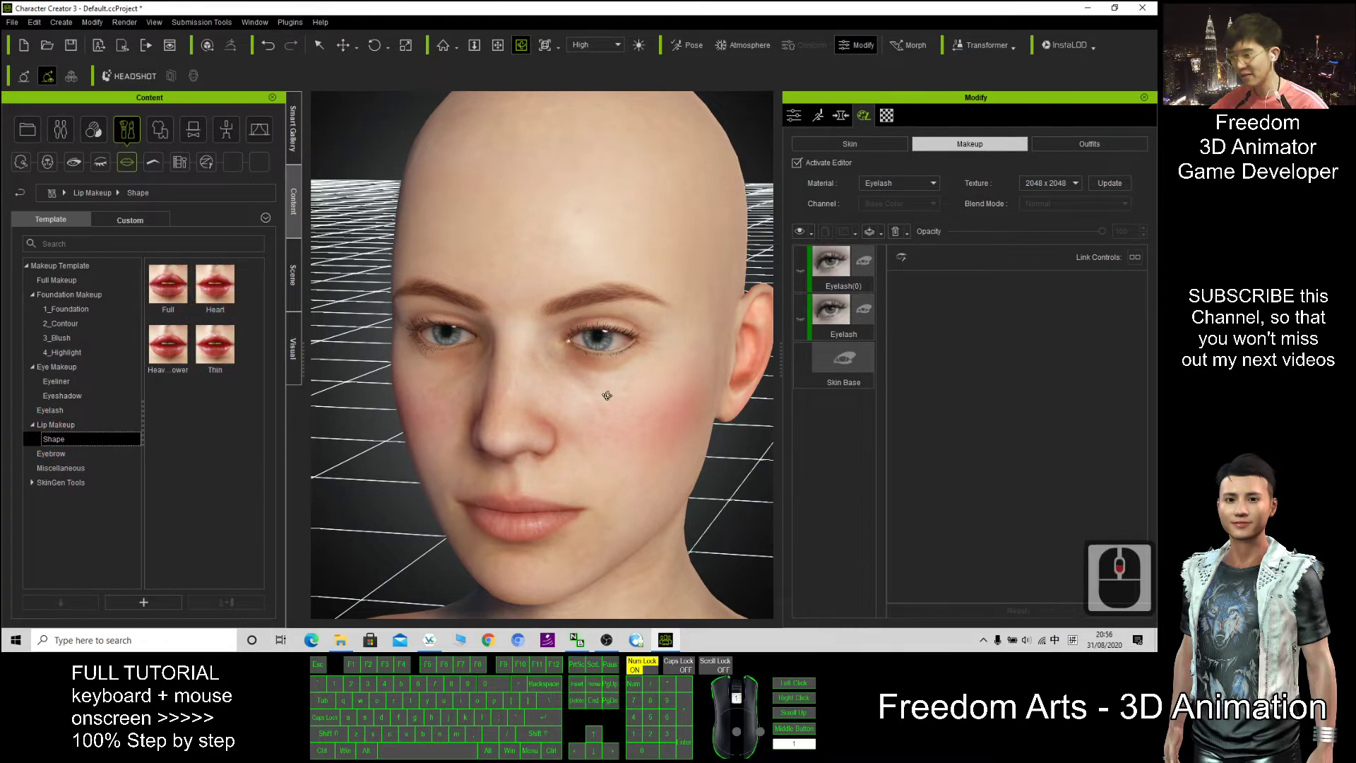
pyautogui.scroll(-3, 487, 388)
pyautogui.moveTo(499, 484); pyautogui.dragTo(516, 386)
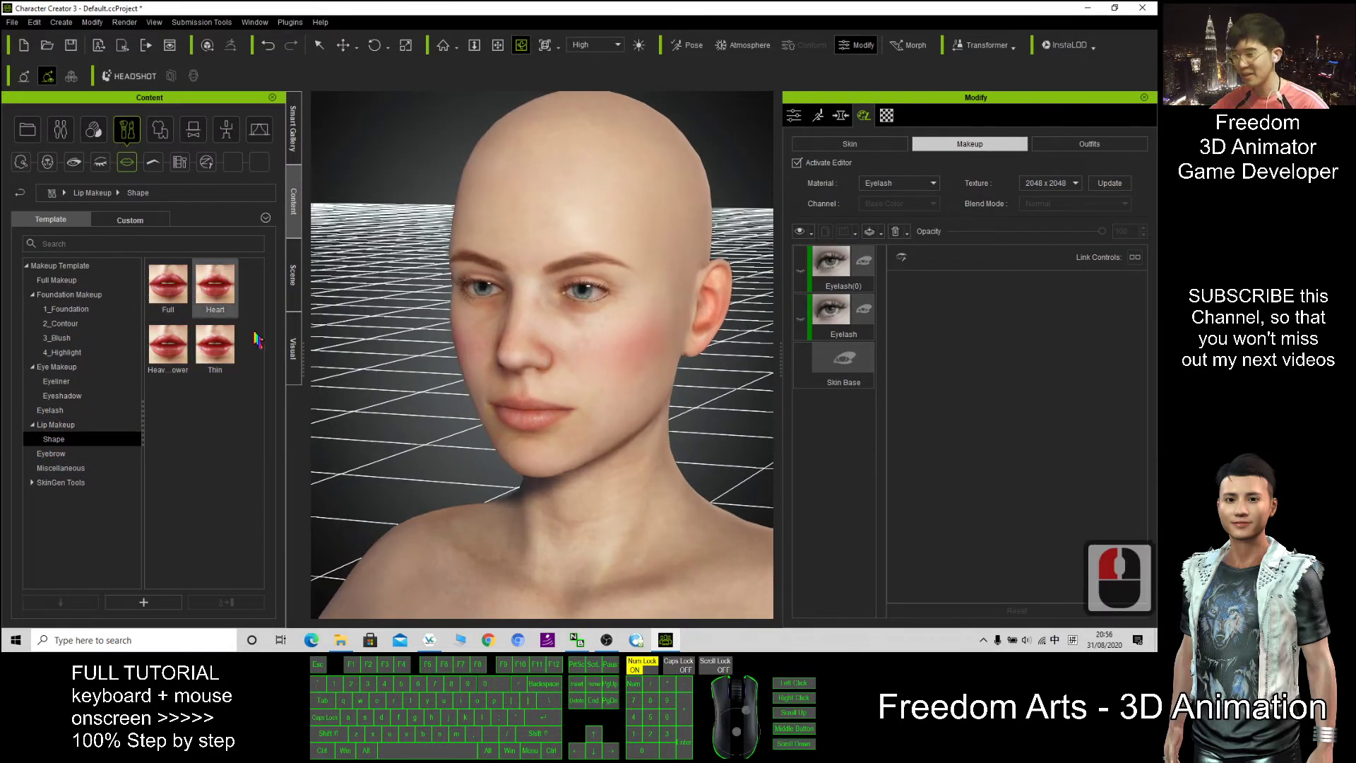
# Apply the Red Coral lip makeup template to the character's lips.
pyautogui.click(50, 424)
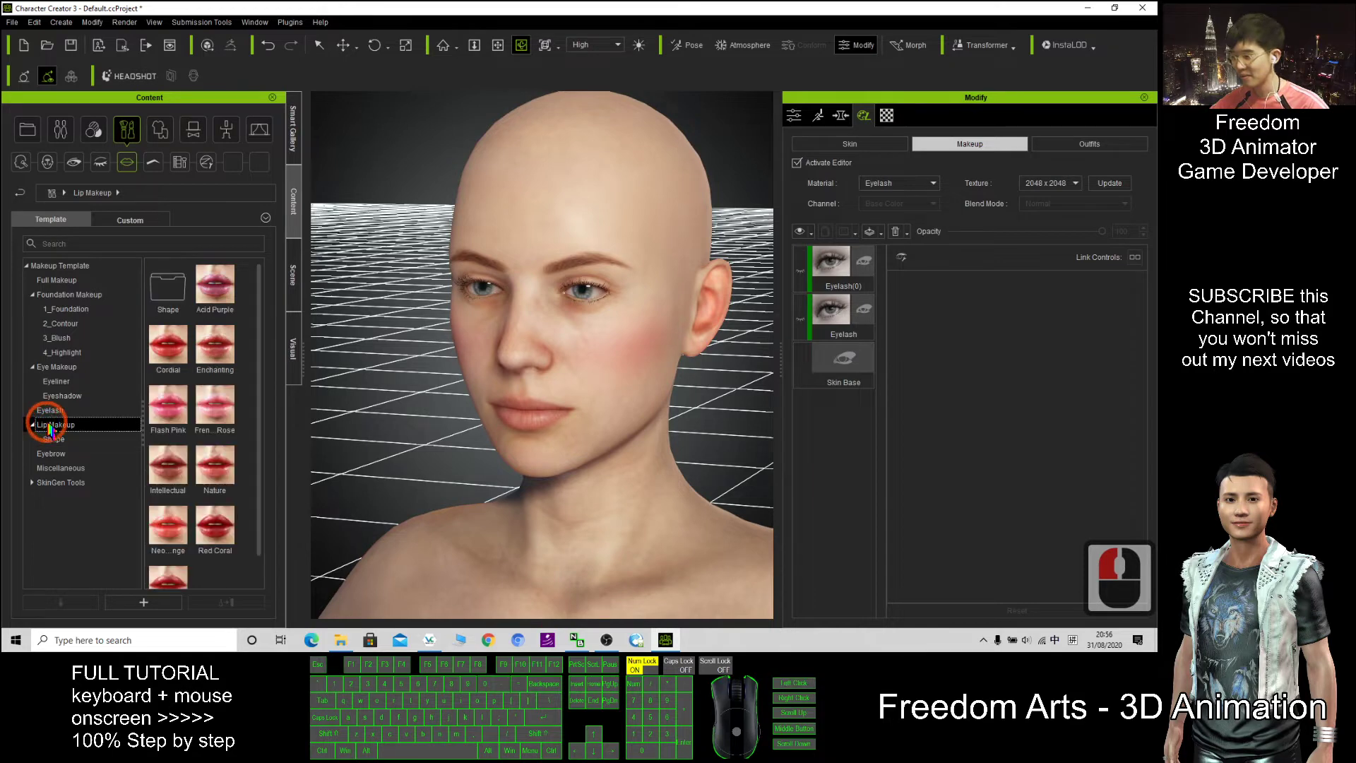
pyautogui.scroll(-3, 210, 526)
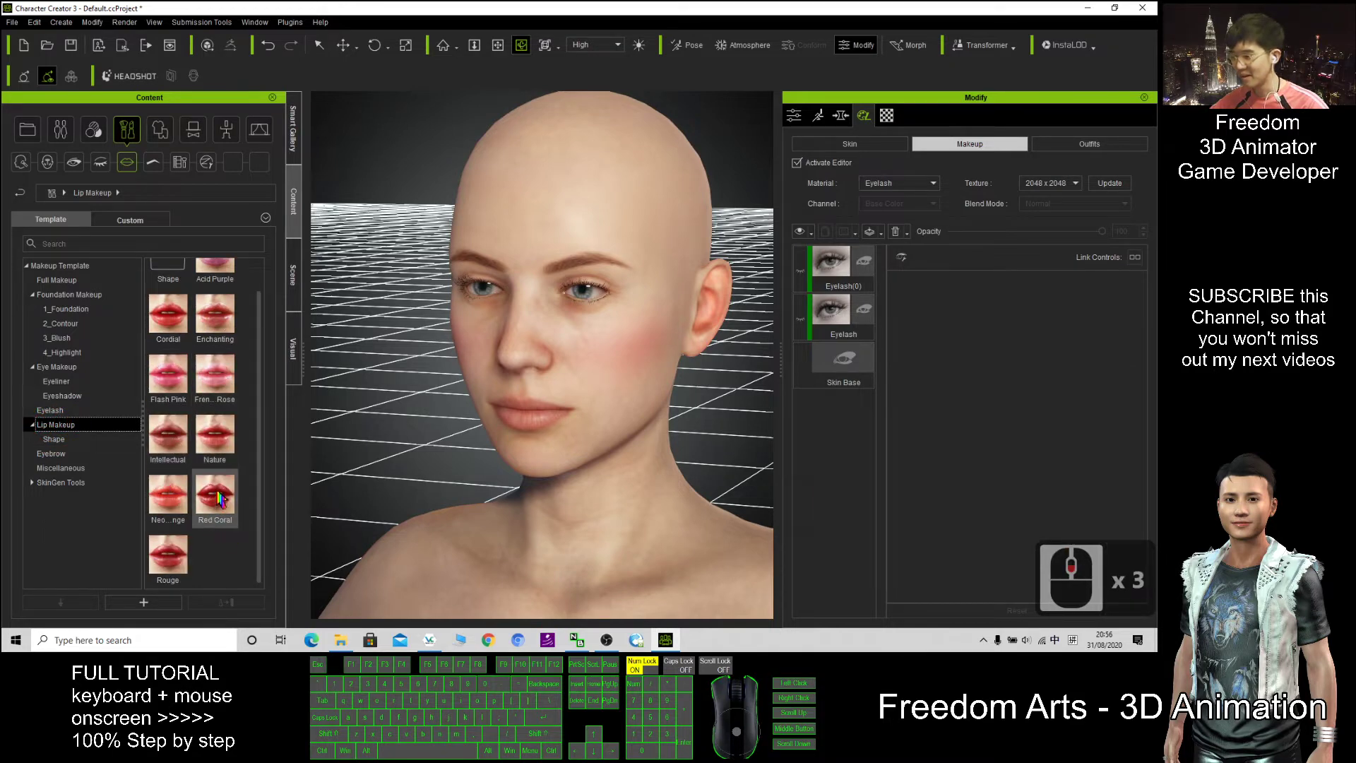
pyautogui.moveTo(219, 500); pyautogui.dragTo(558, 394)
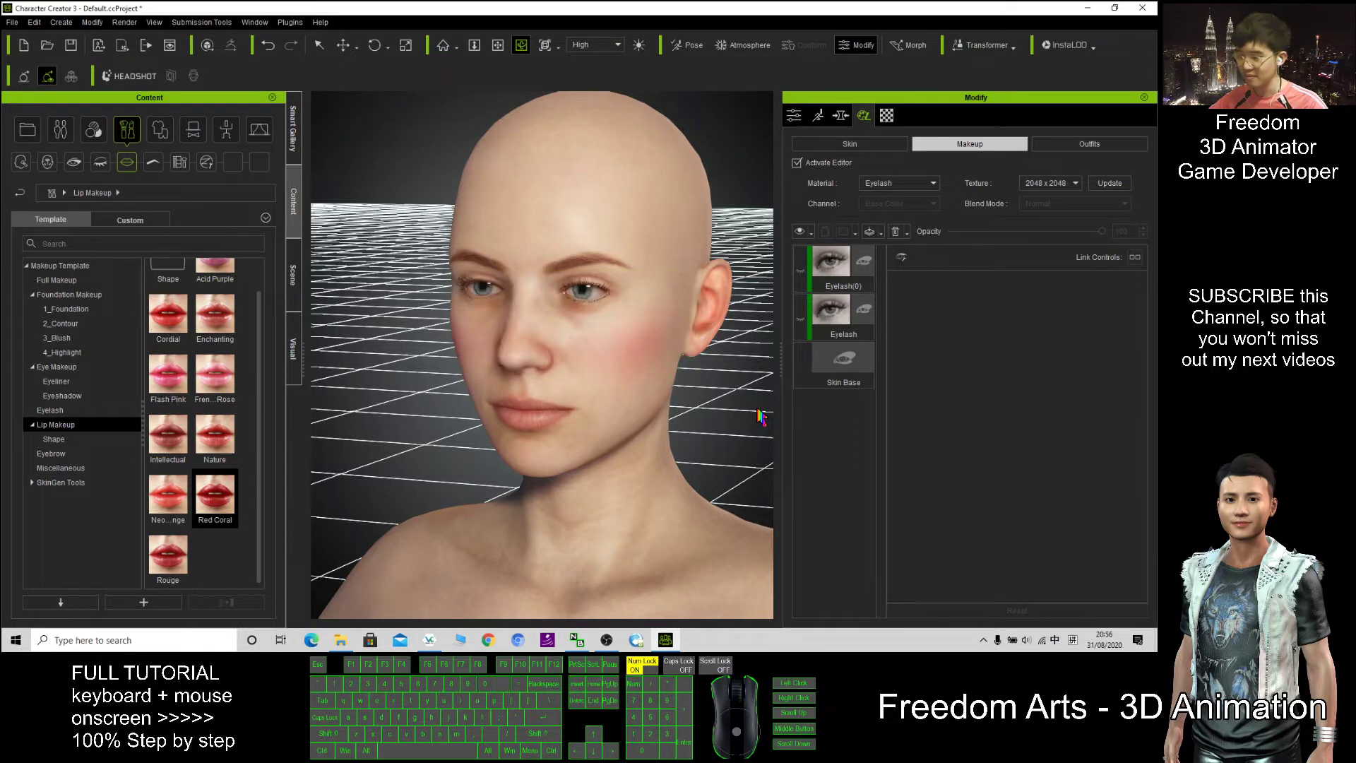
pyautogui.doubleClick(585, 424)
pyautogui.scroll(2, 419, 375)
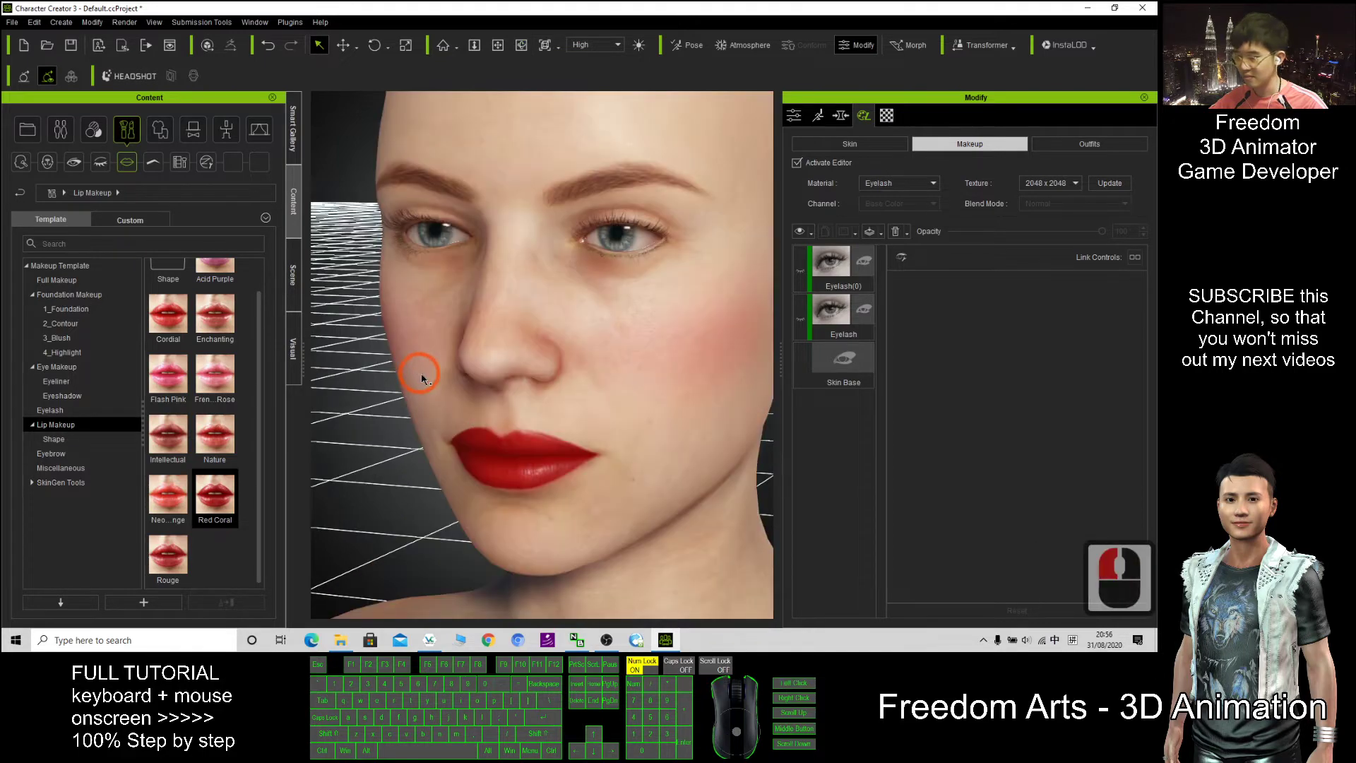
# Open the Shape folder within the Lip Makeup templates.
pyautogui.scroll(-2, 421, 372)
pyautogui.press('x')
pyautogui.press('c')
pyautogui.moveTo(418, 370); pyautogui.dragTo(374, 395)
pyautogui.scroll(2, 164, 325)
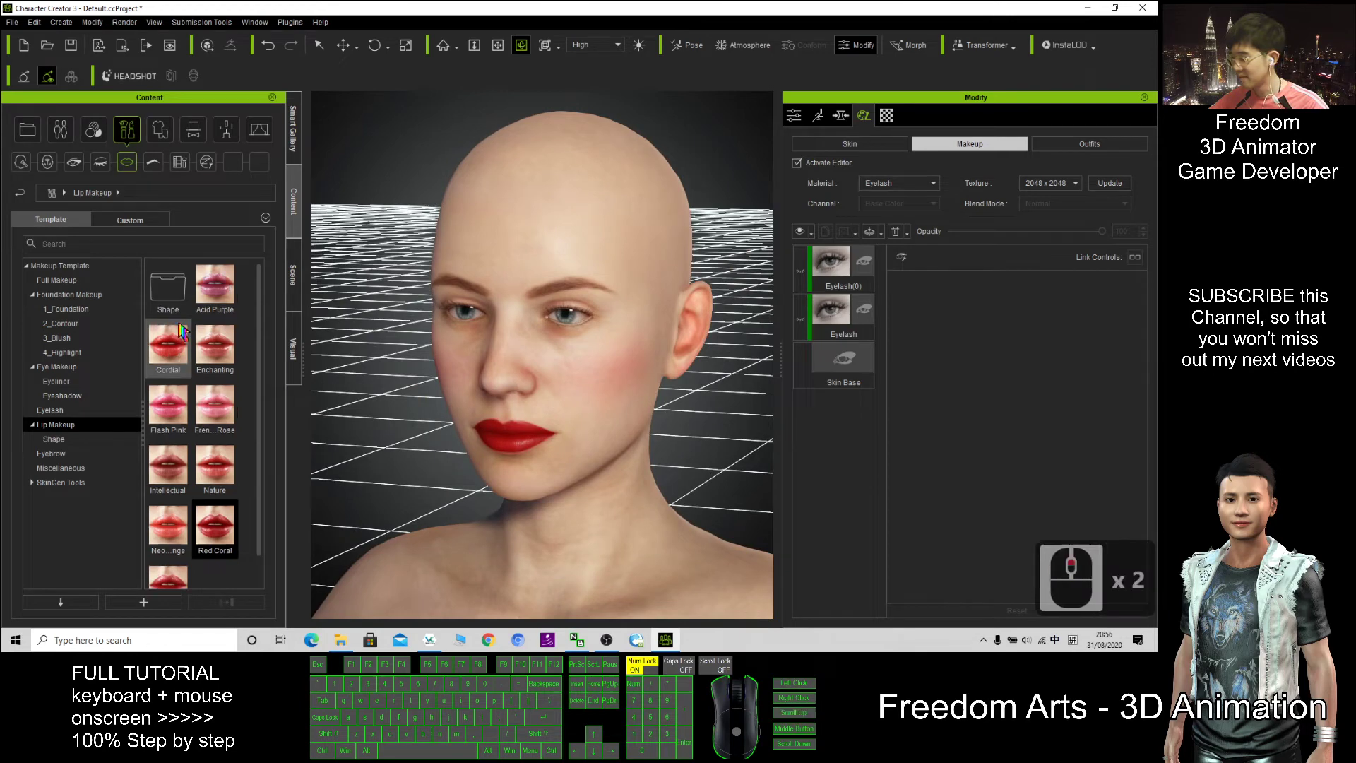
pyautogui.doubleClick(169, 289)
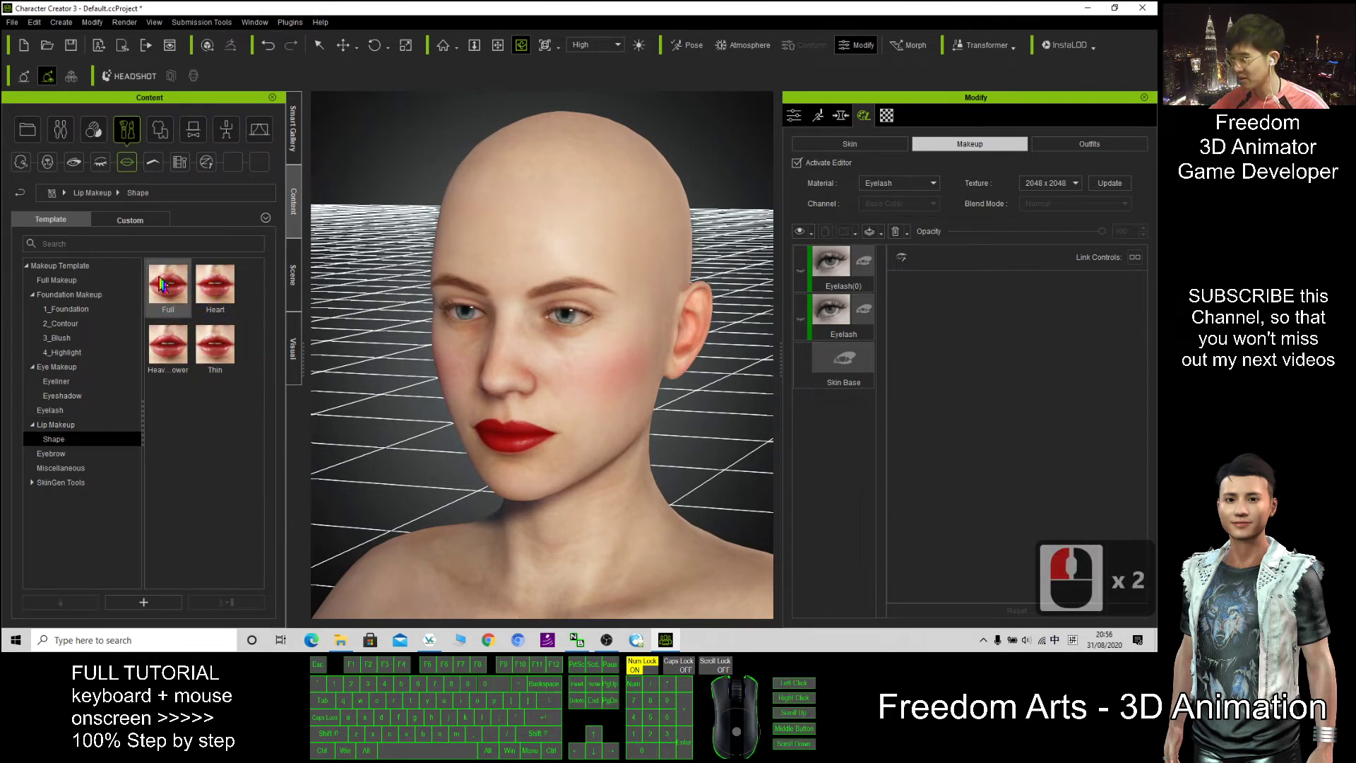
# Set the makeup material to Head and apply the Heart lip shape template to the character as a new layer.
pyautogui.moveTo(215, 296); pyautogui.dragTo(510, 395)
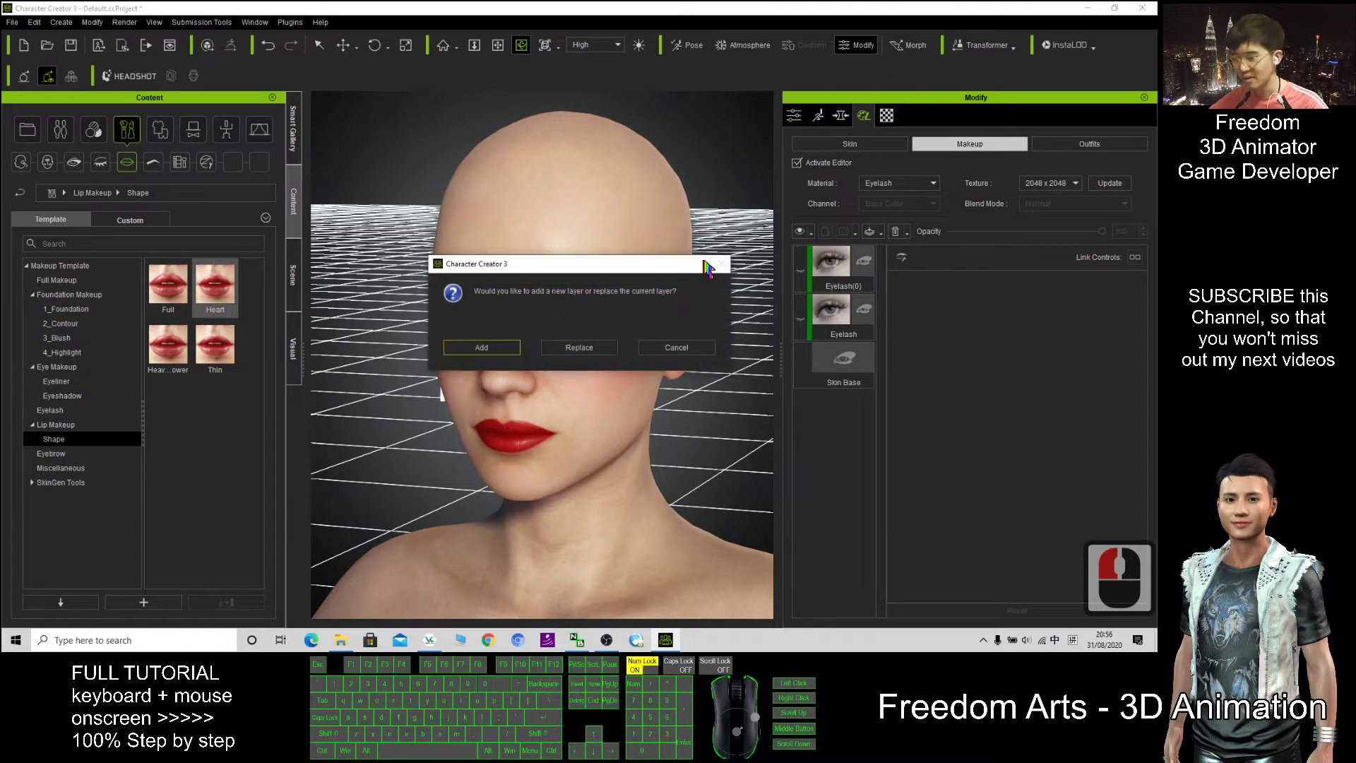
pyautogui.click(678, 350)
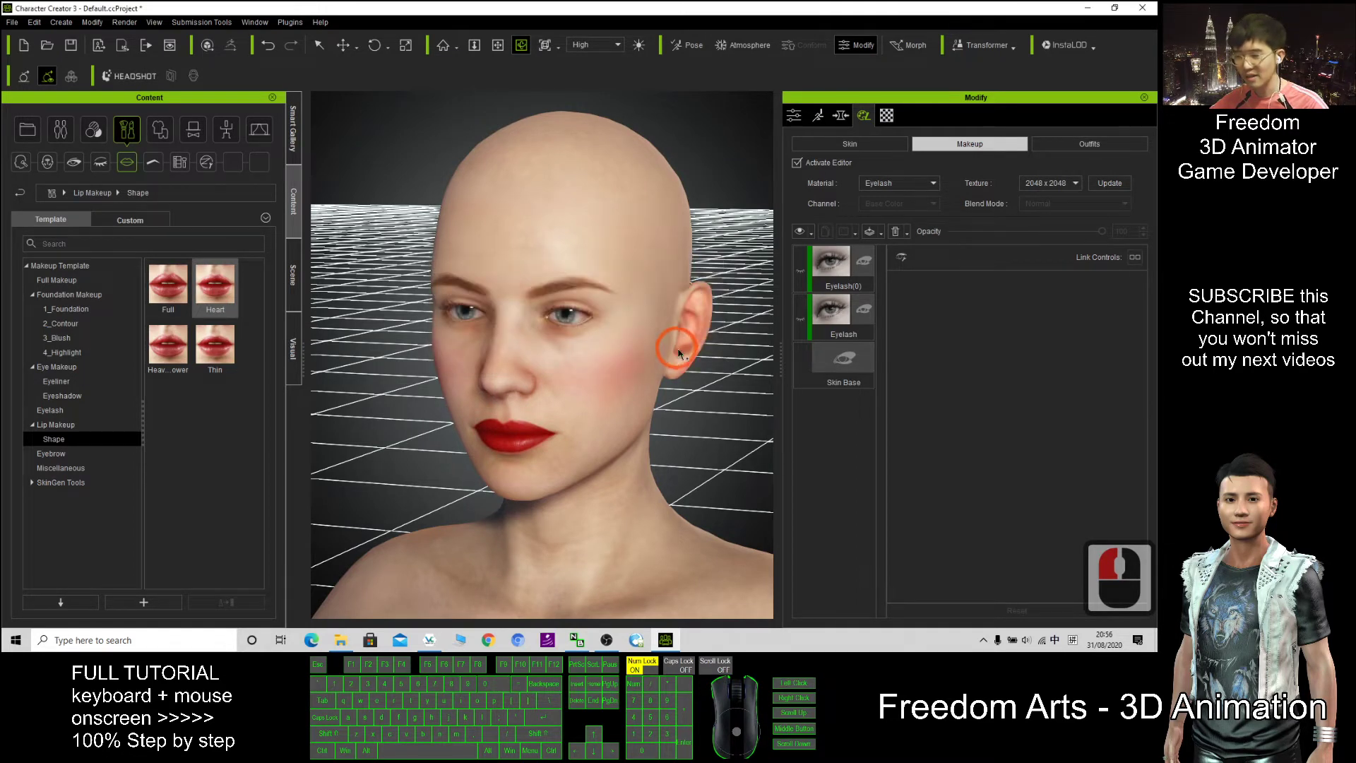
pyautogui.click(901, 189)
pyautogui.click(878, 193)
pyautogui.click(846, 330)
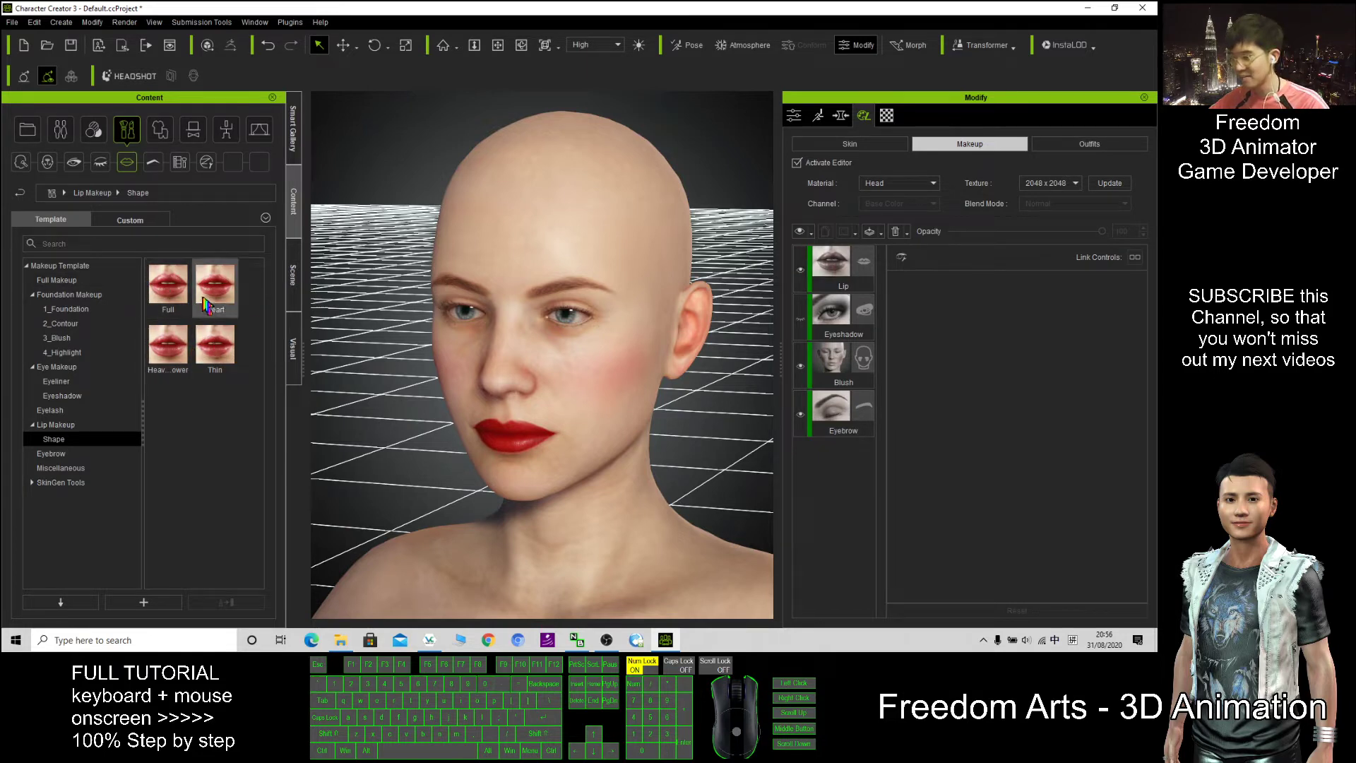
pyautogui.moveTo(224, 371); pyautogui.dragTo(529, 384)
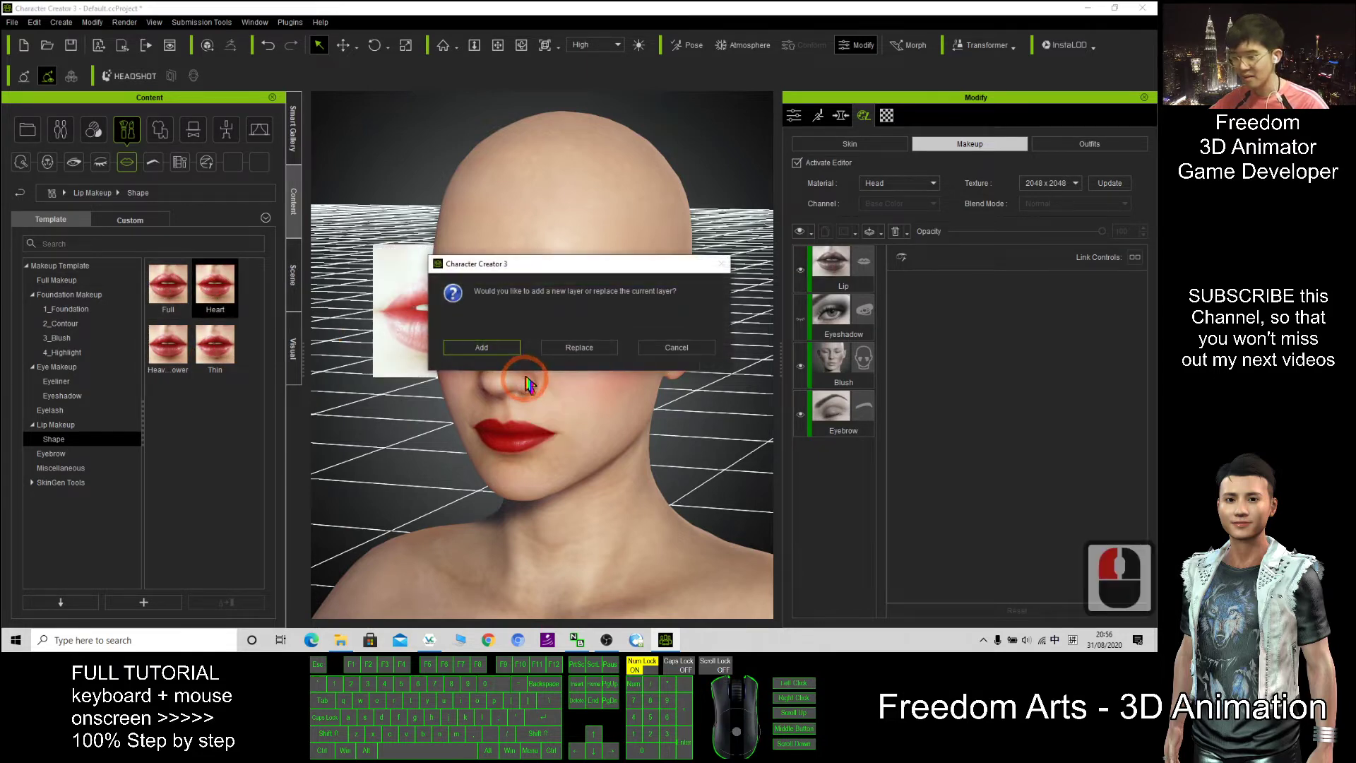
pyautogui.click(482, 347)
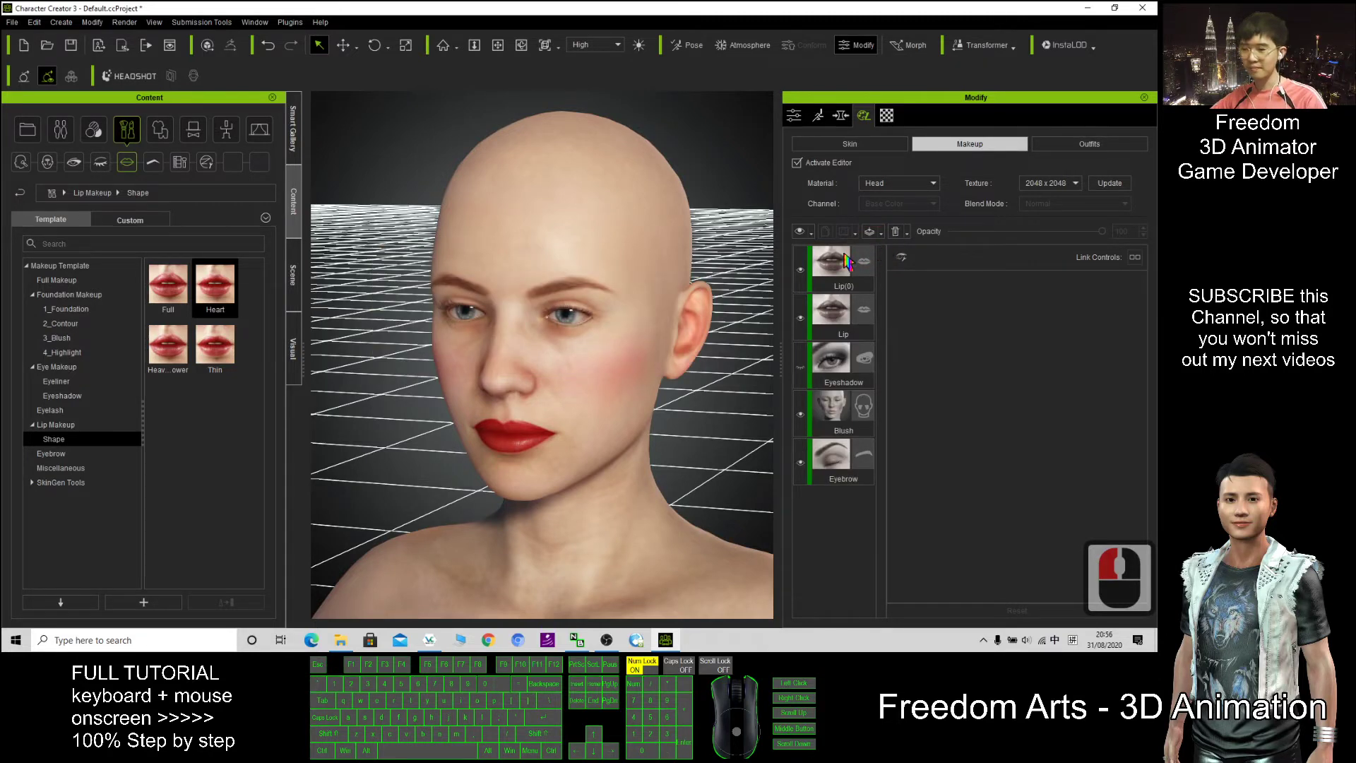
# Show the Heart and Red Coral lip layers one at a time, leaving only Red Coral visible.
pyautogui.click(801, 272)
pyautogui.click(800, 318)
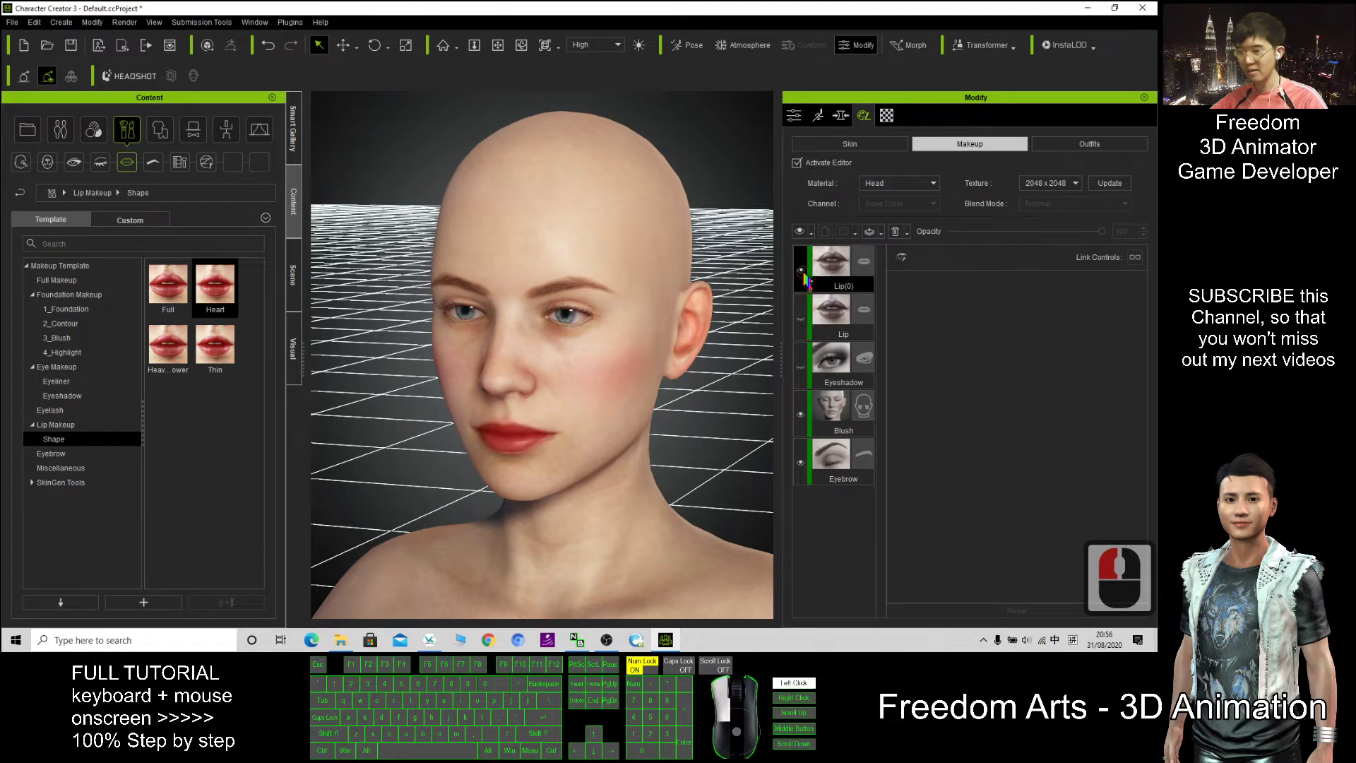
pyautogui.click(803, 322)
pyautogui.click(801, 316)
pyautogui.scroll(5, 693, 339)
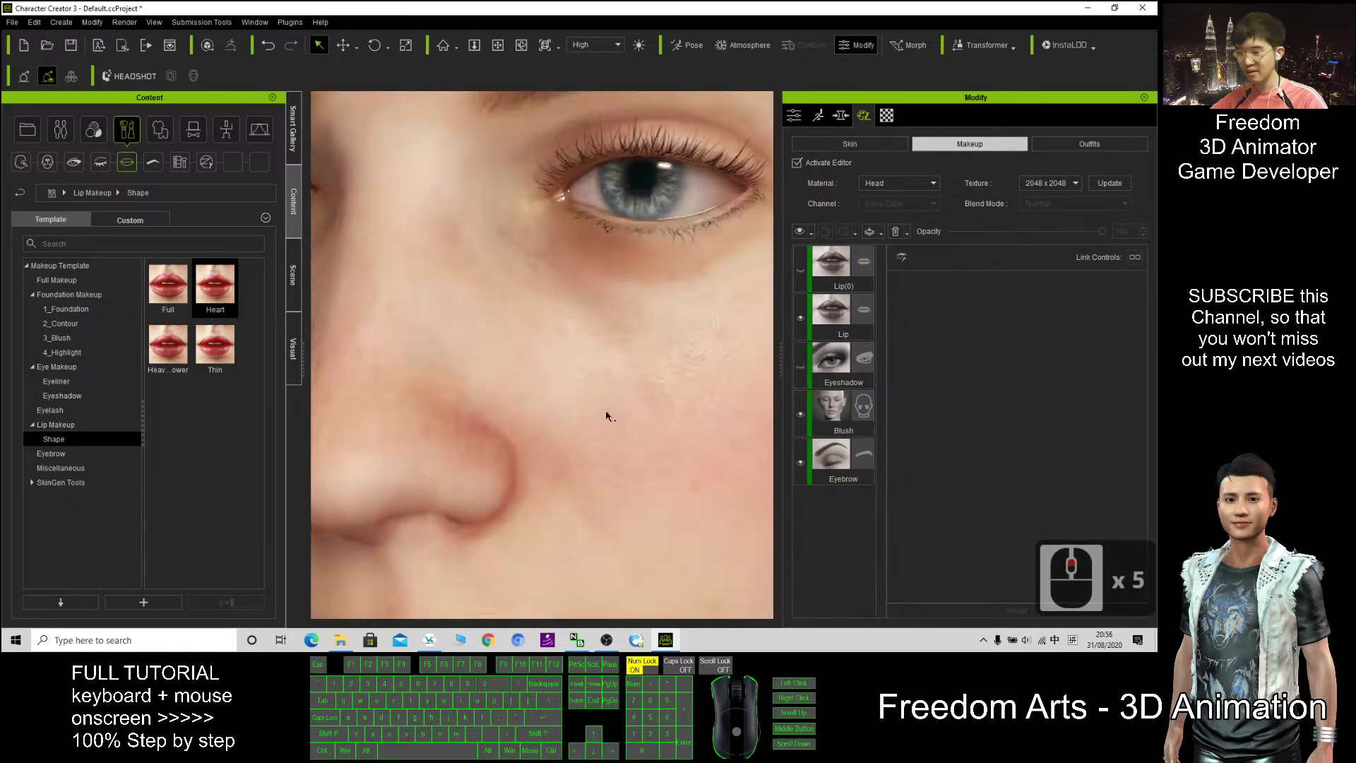
pyautogui.scroll(-2, 694, 339)
# Compare the Heart lip shape alone and combined with Red Coral by toggling layer visibility, leaving both lip layers hidden.
pyautogui.click(801, 270)
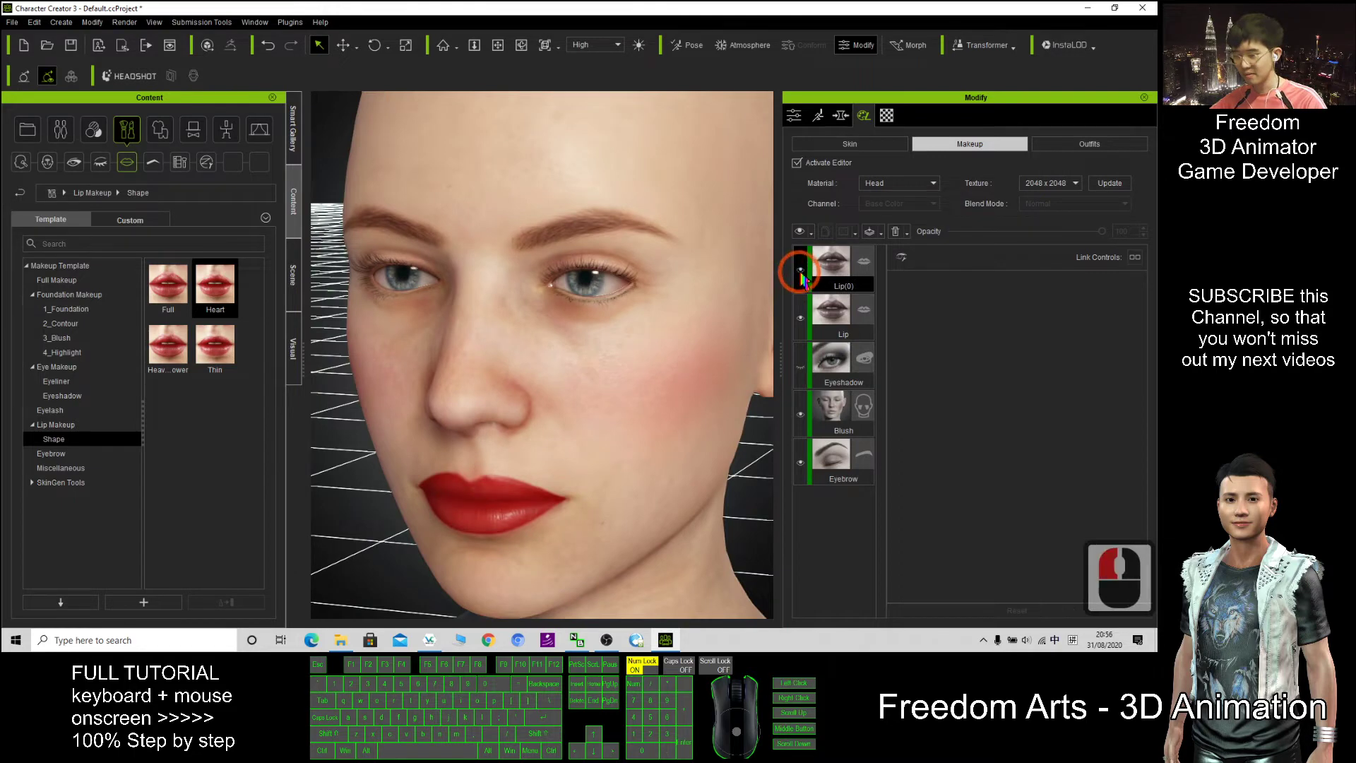
pyautogui.click(800, 319)
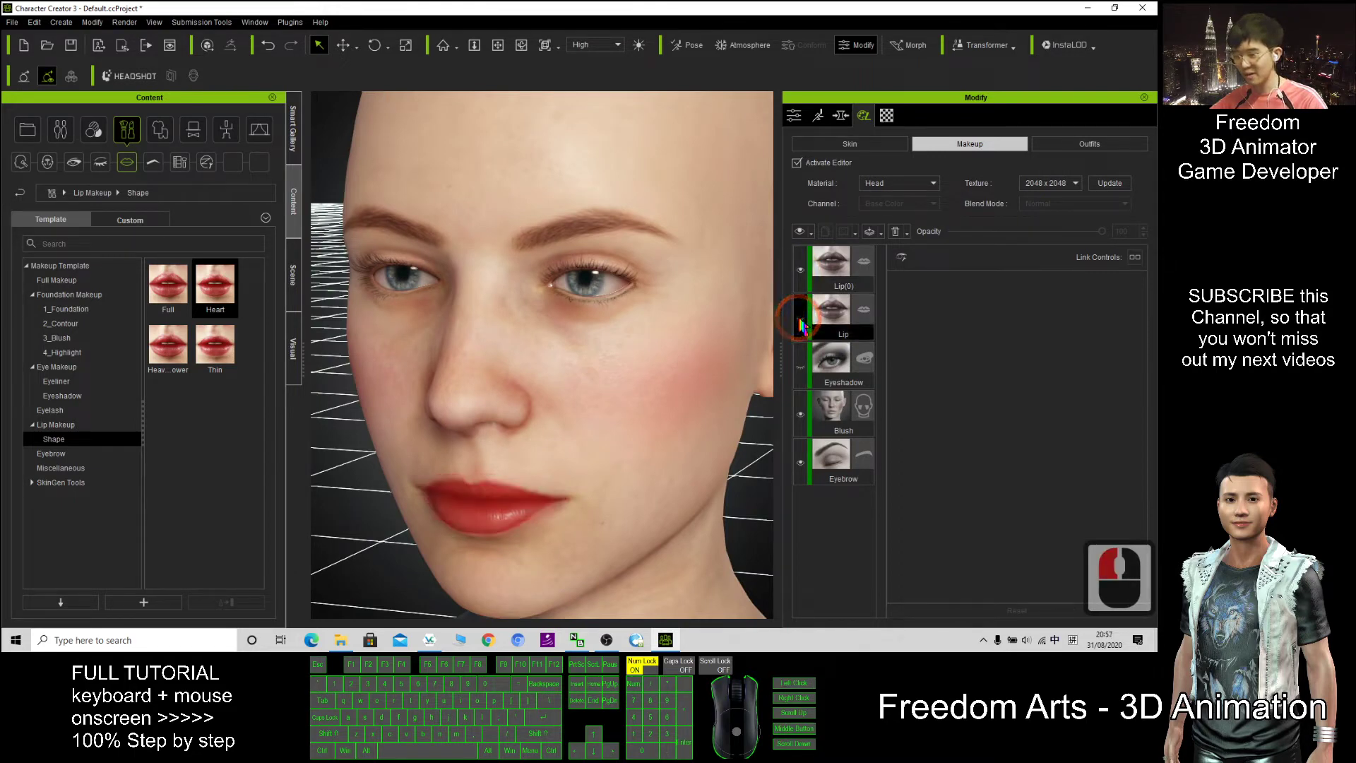
pyautogui.click(803, 270)
pyautogui.click(802, 270)
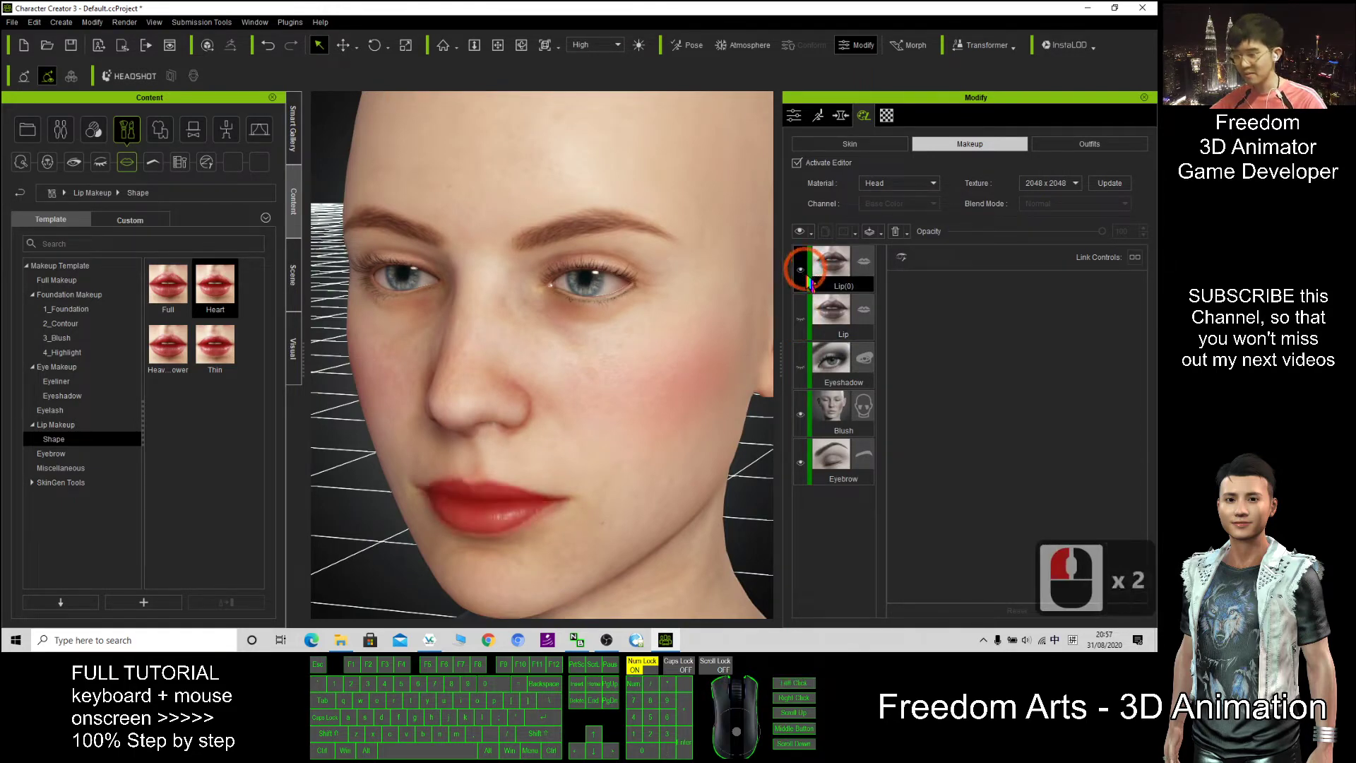
pyautogui.click(802, 319)
pyautogui.click(802, 319)
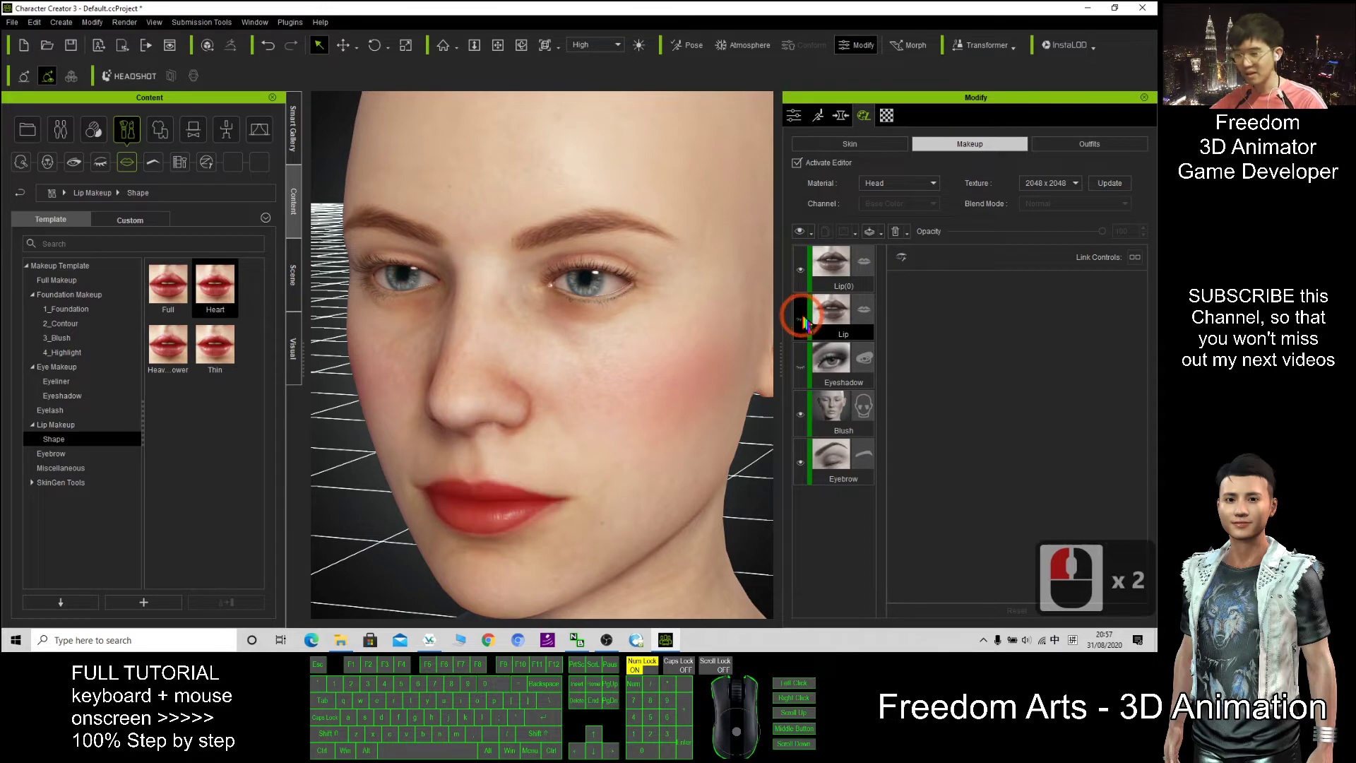
pyautogui.click(801, 270)
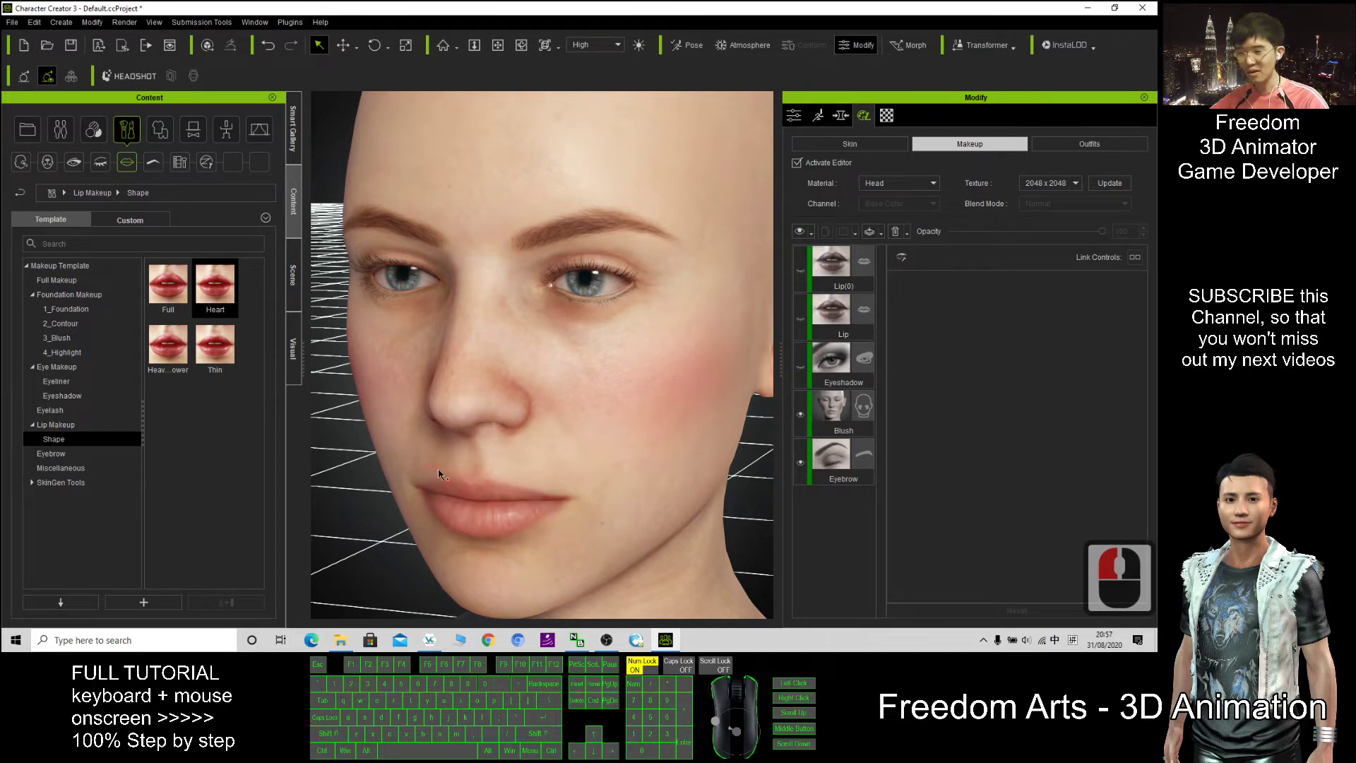
# Toggle each lip layer against the bare lips, leaving the Red Coral layer visible and the Heart layer hidden.
pyautogui.click(800, 326)
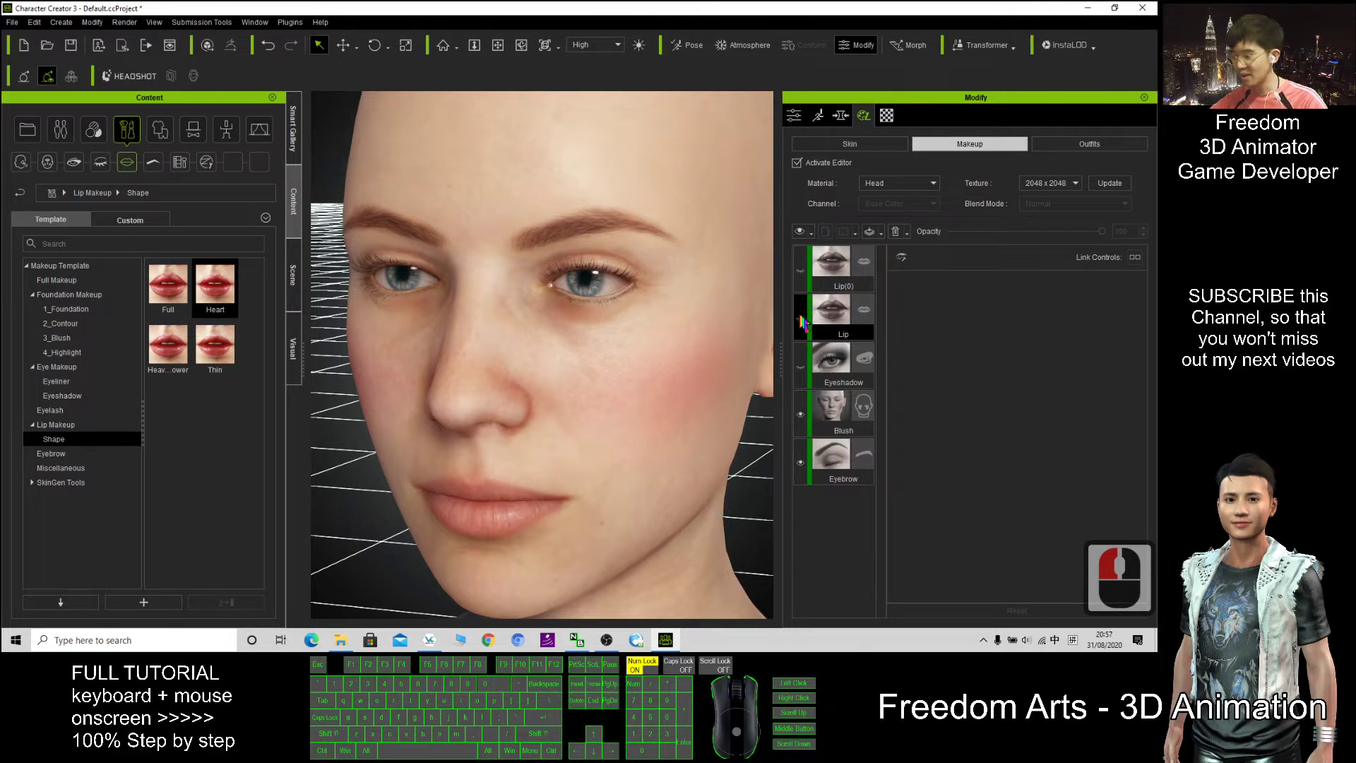
pyautogui.click(799, 307)
pyautogui.click(801, 297)
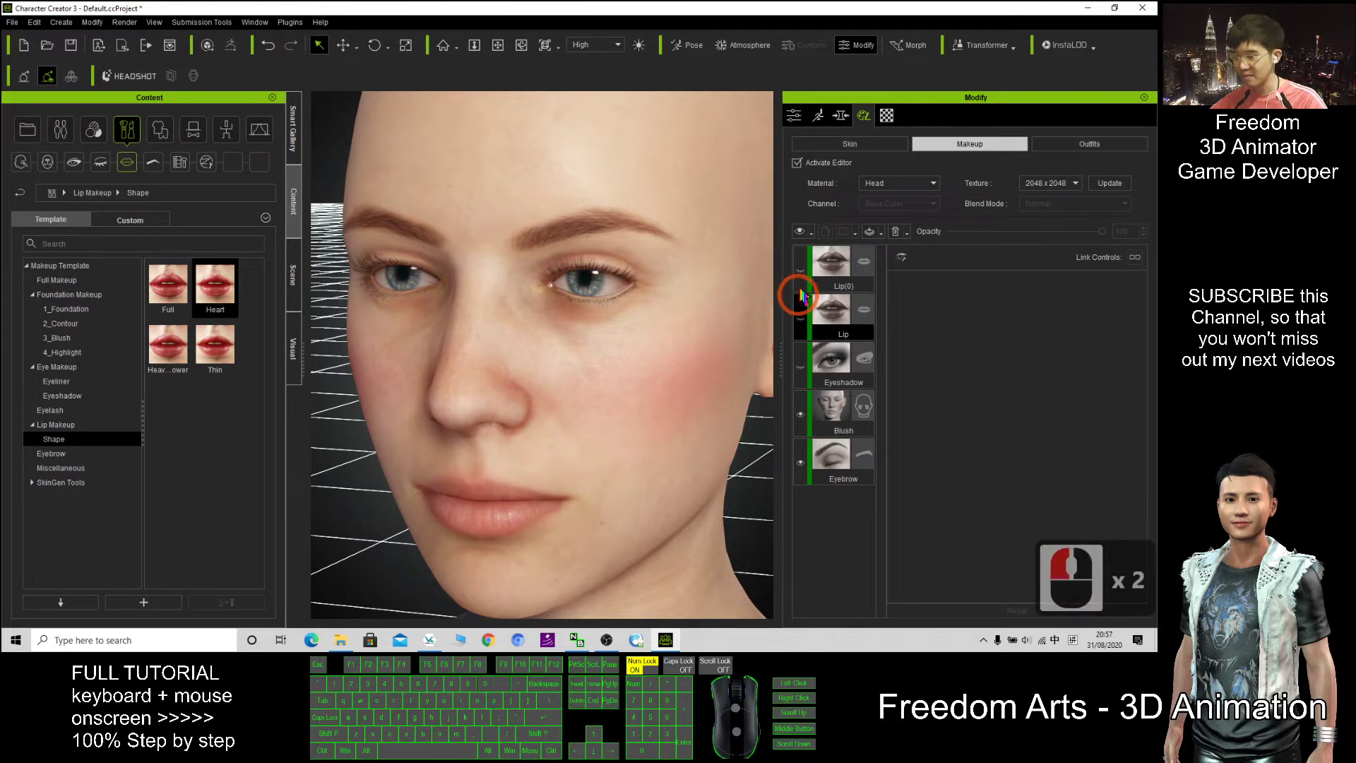
pyautogui.click(800, 271)
pyautogui.click(800, 270)
pyautogui.click(800, 271)
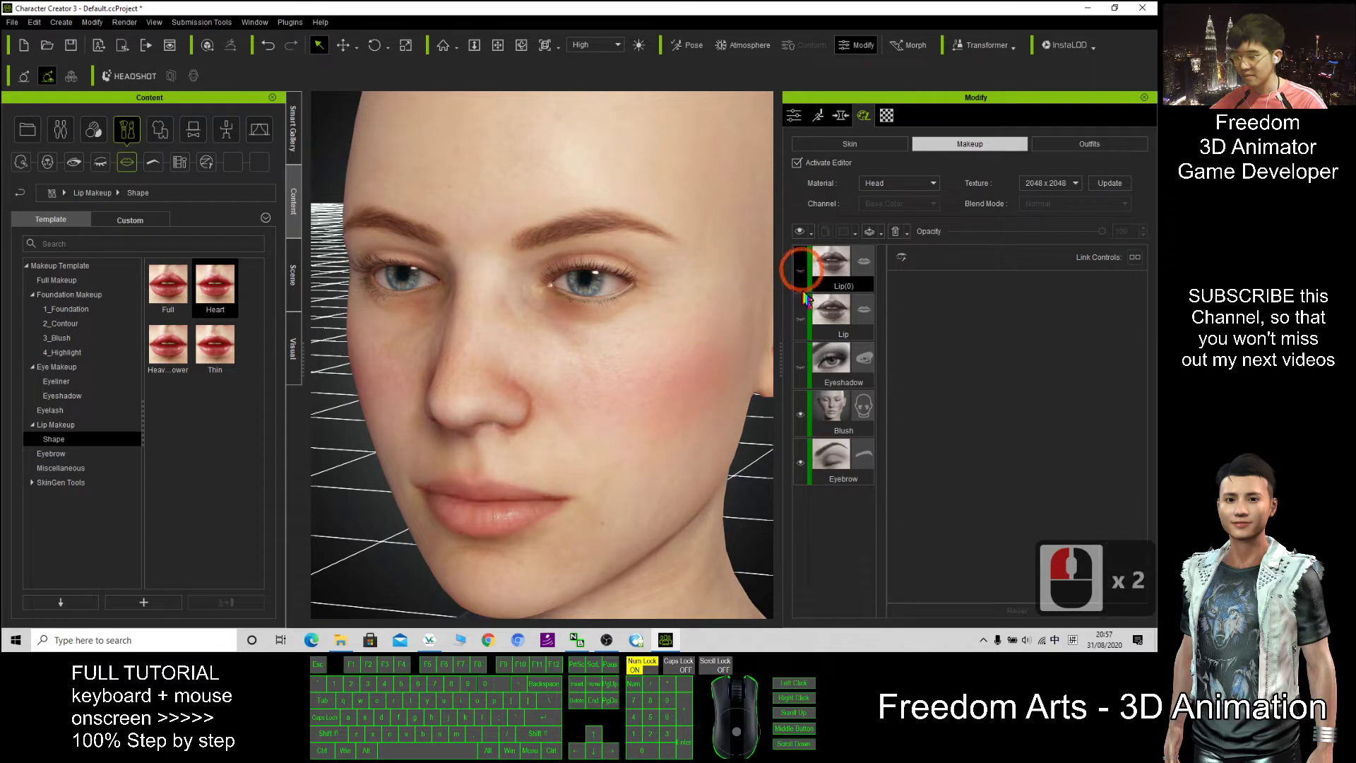
pyautogui.click(801, 317)
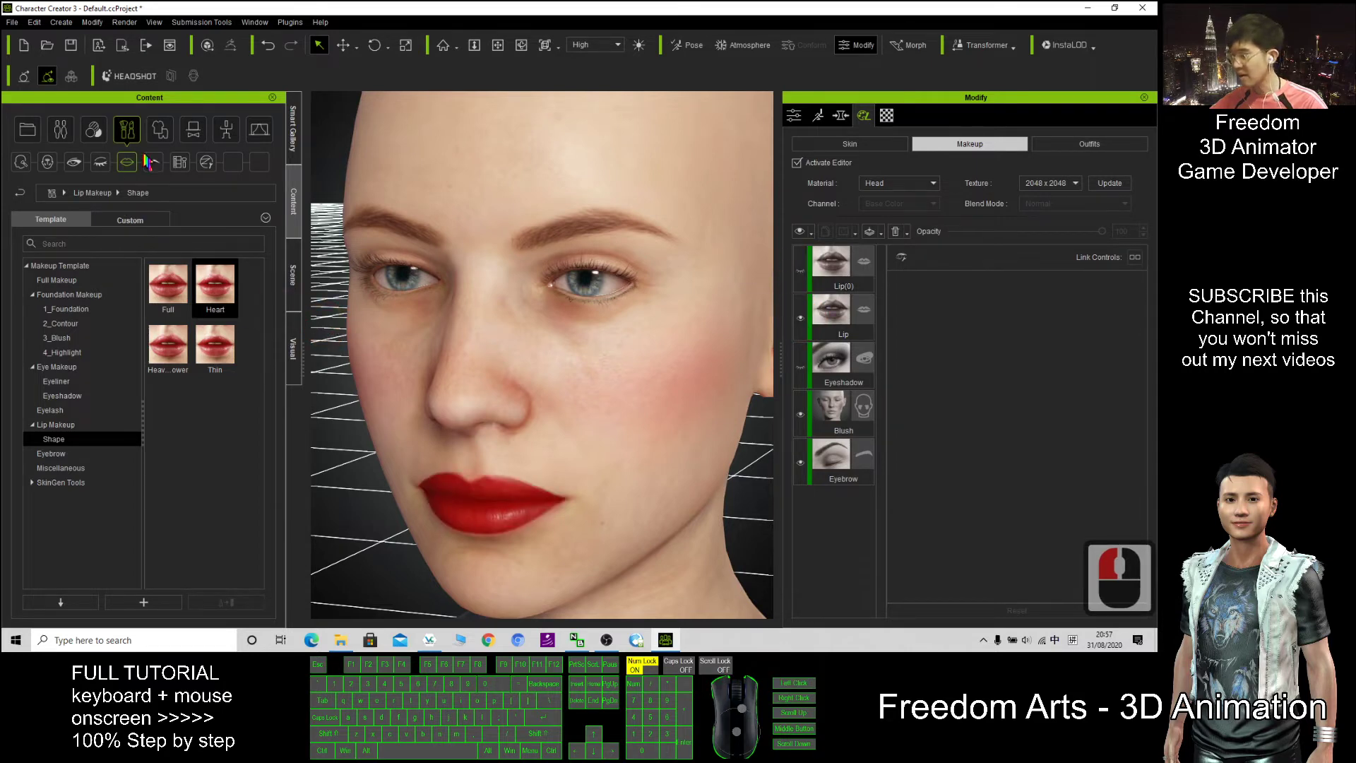
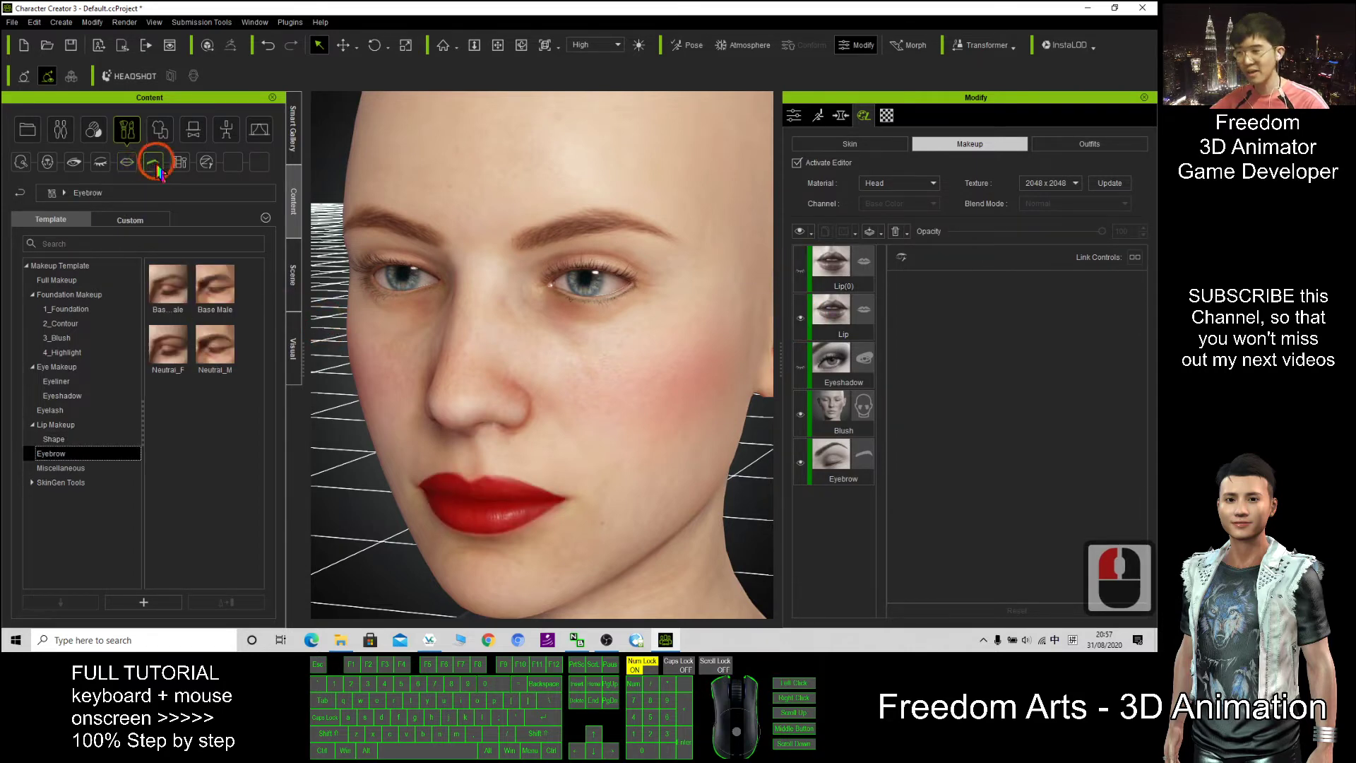
# Examine the character's face and current eyebrows from several angles and distances, checking the existing Eyebrow layer.
pyautogui.doubleClick(528, 285)
pyautogui.press('x')
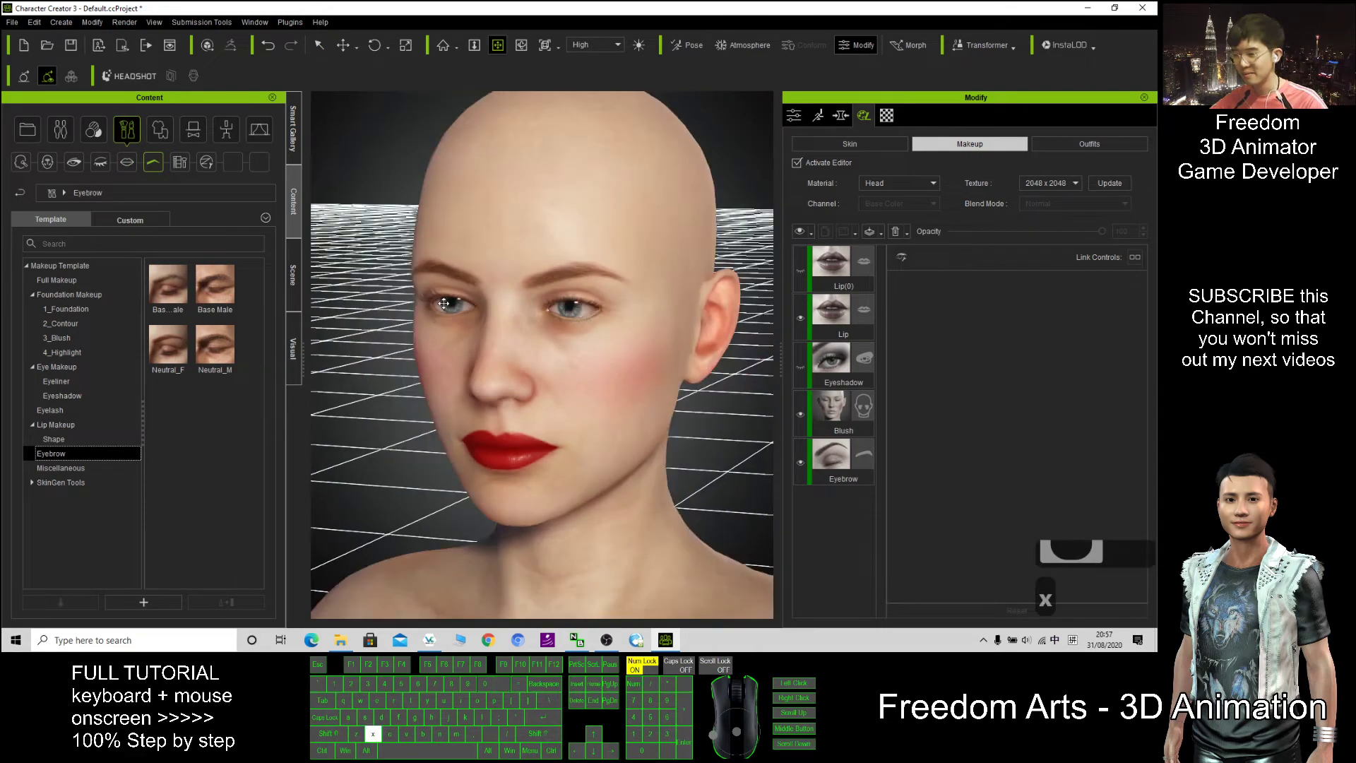
pyautogui.moveTo(528, 286); pyautogui.dragTo(420, 274)
pyautogui.press('c')
pyautogui.scroll(3, 487, 297)
pyautogui.scroll(-3, 488, 297)
pyautogui.press('x')
pyautogui.press('c')
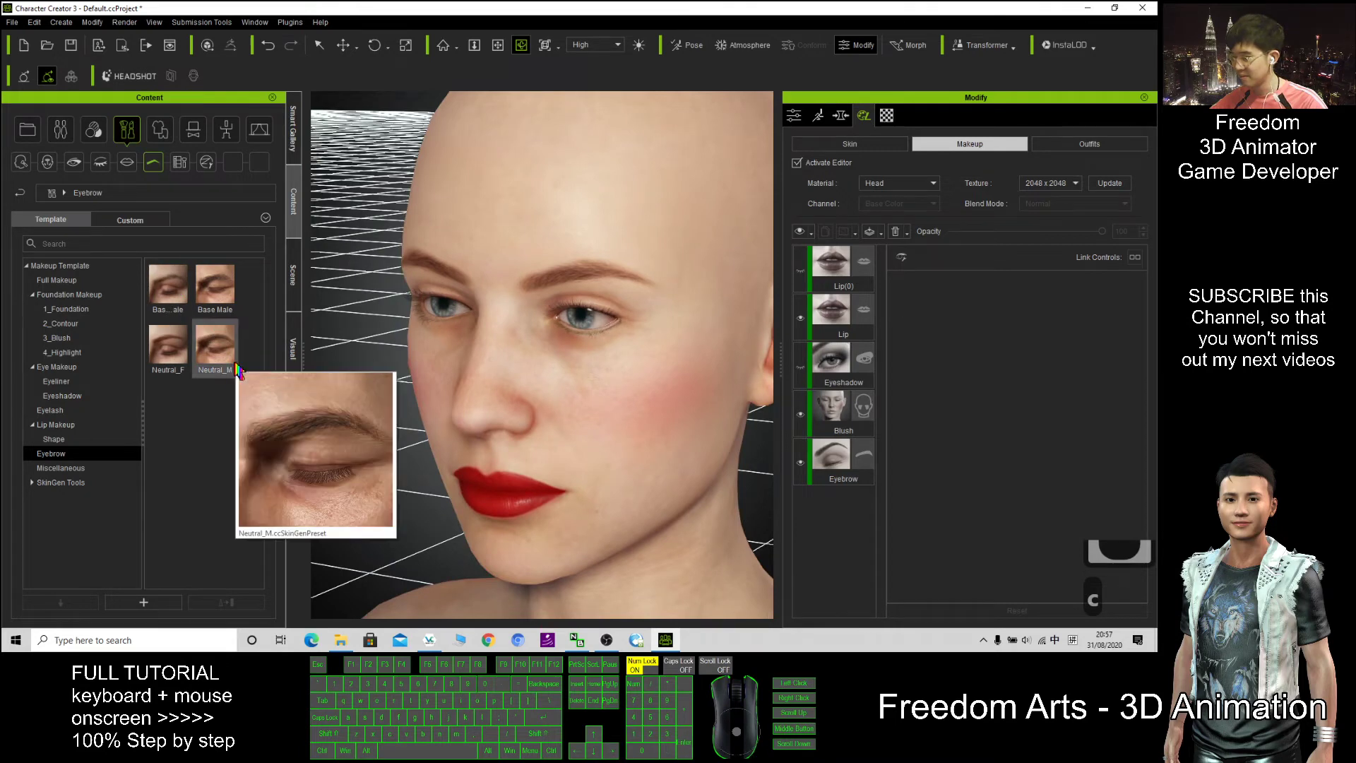
pyautogui.click(800, 468)
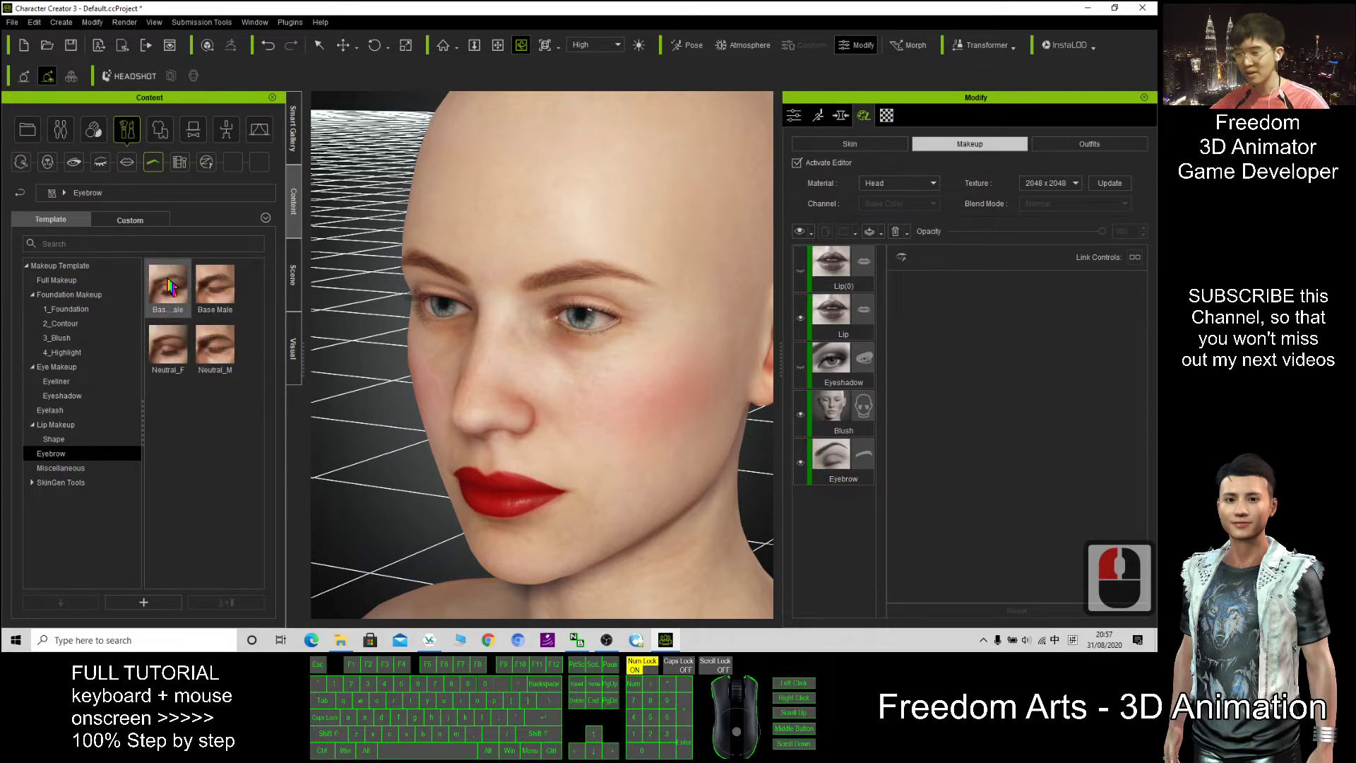
# Apply the Base Female eyebrow template to the character's face as a new layer.
pyautogui.moveTo(170, 286)
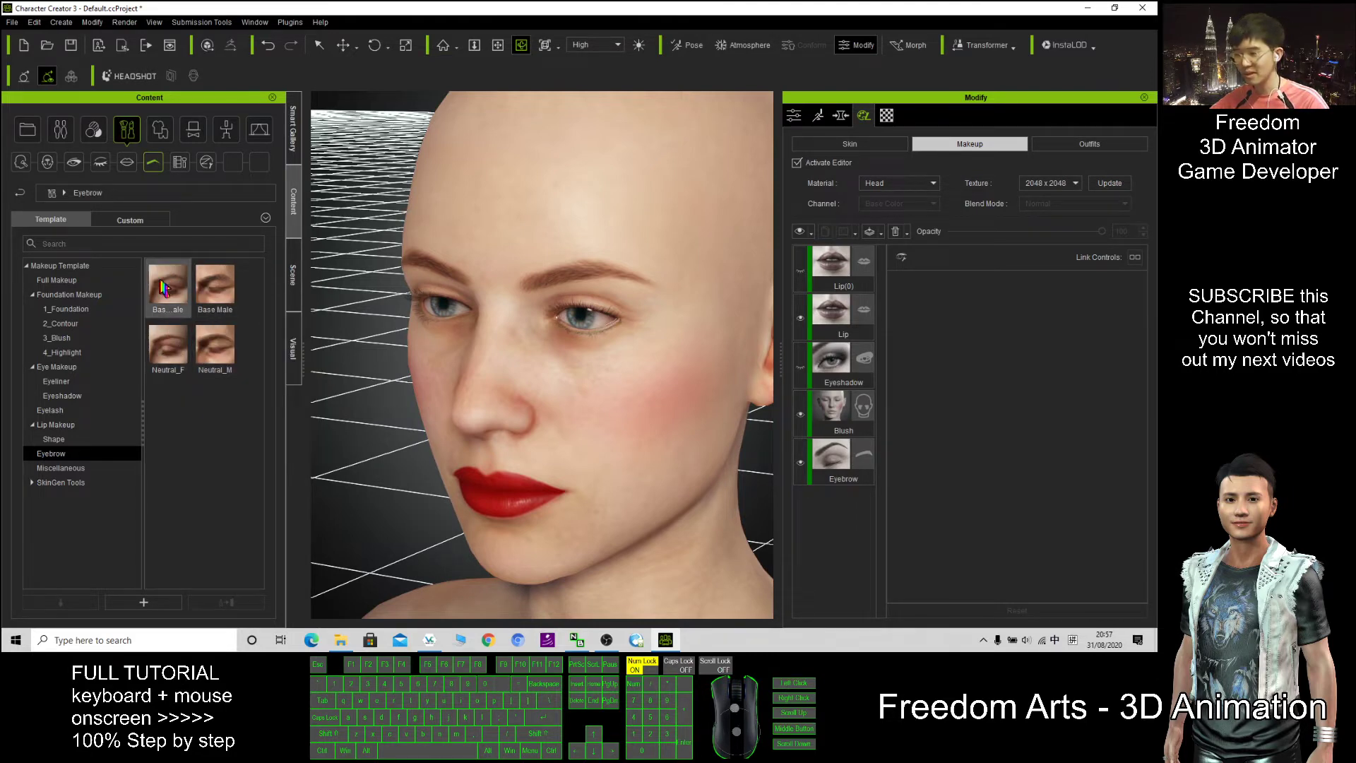
pyautogui.moveTo(168, 286); pyautogui.dragTo(656, 297)
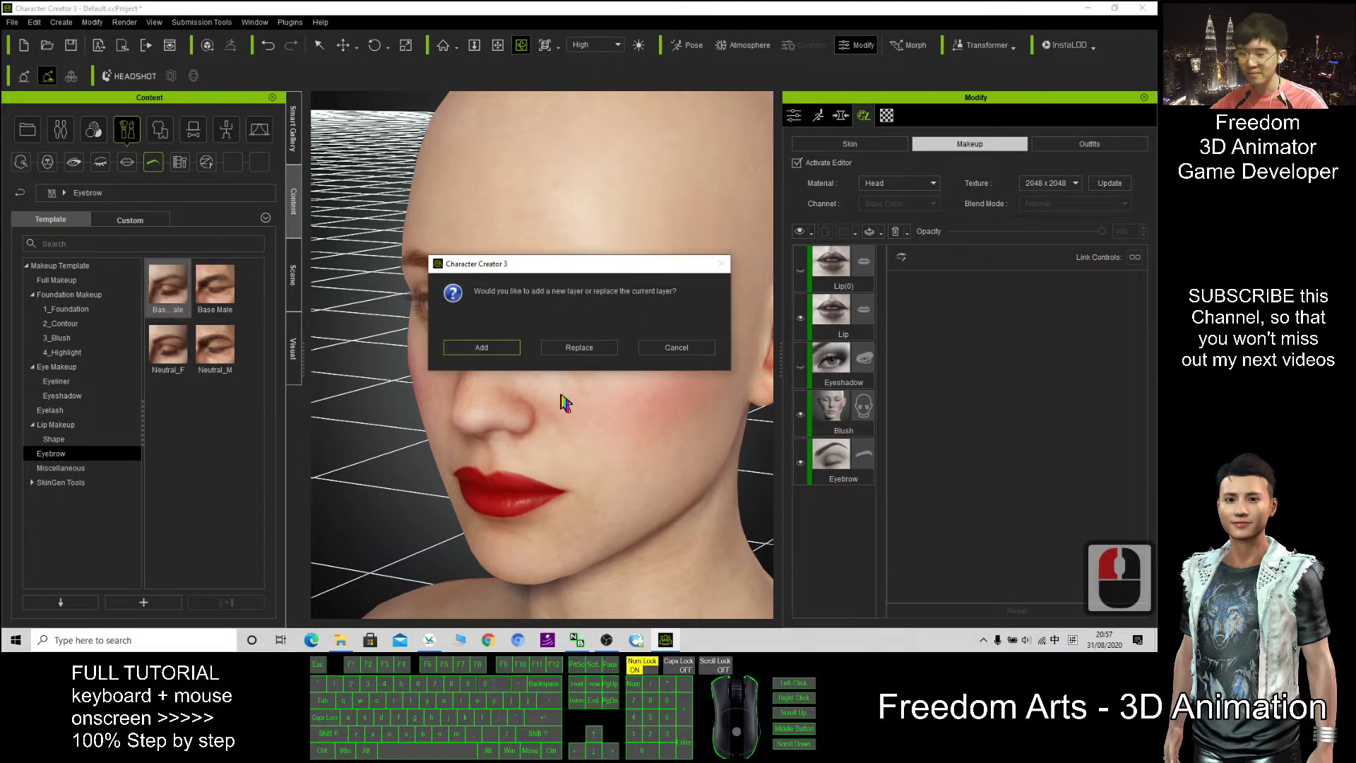
pyautogui.click(480, 346)
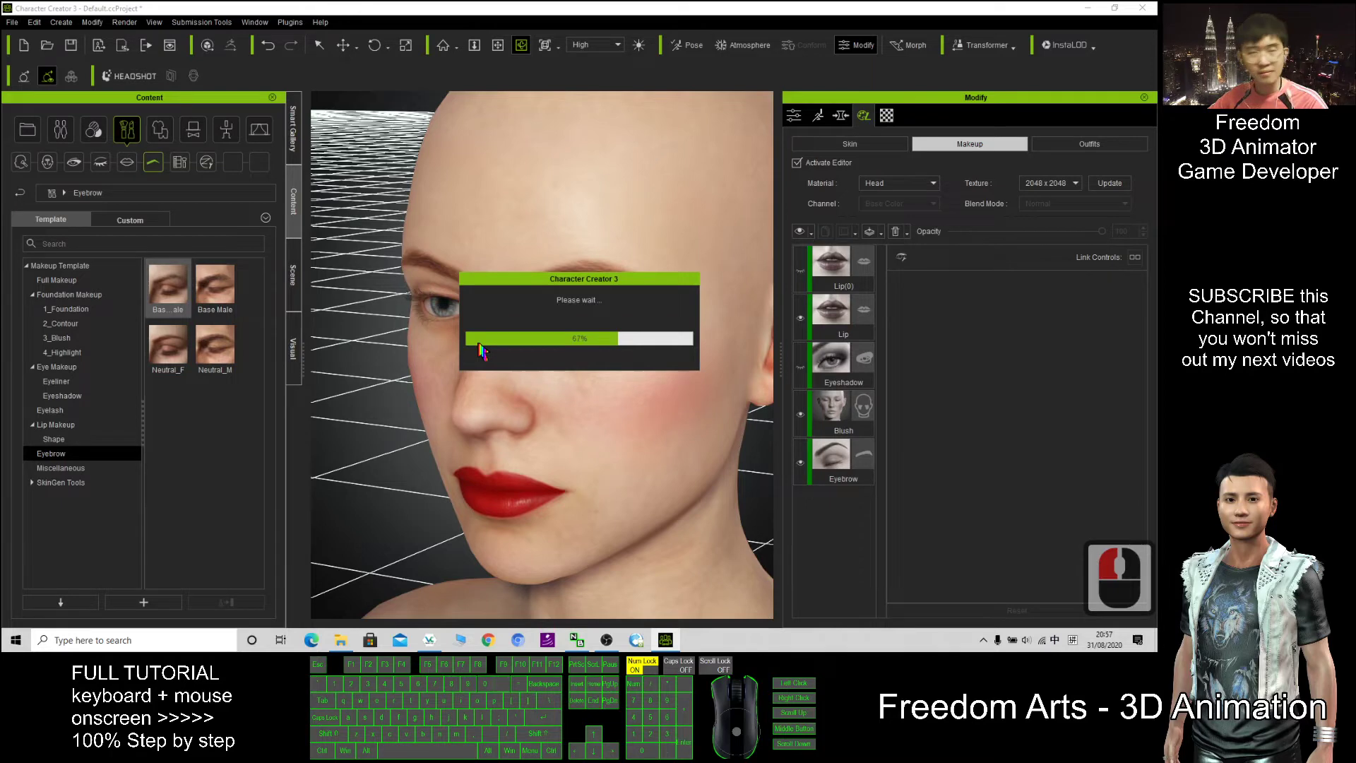
pyautogui.press('c')
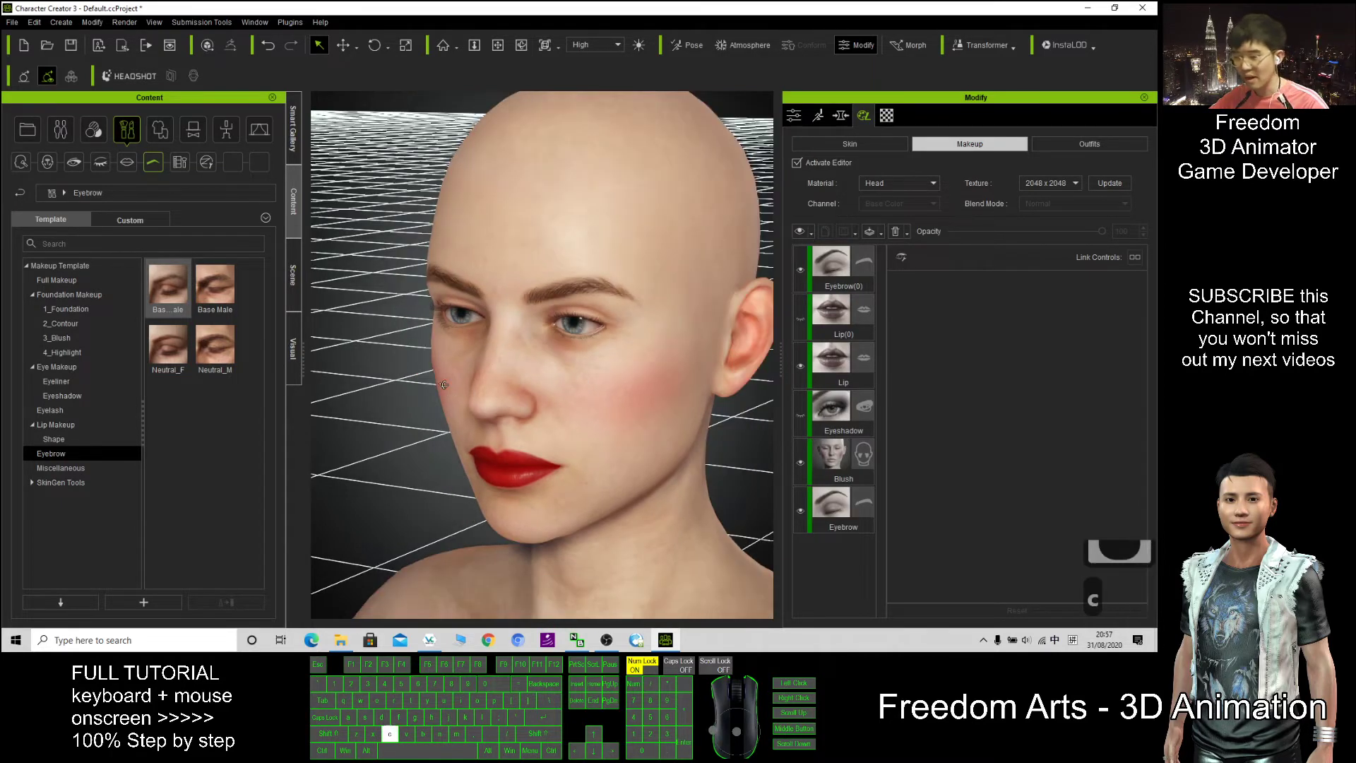
pyautogui.click(494, 392)
# Compare the original and new eyebrow layers against bare brows by toggling their visibility, leaving both eyebrow layers hidden.
pyautogui.click(805, 524)
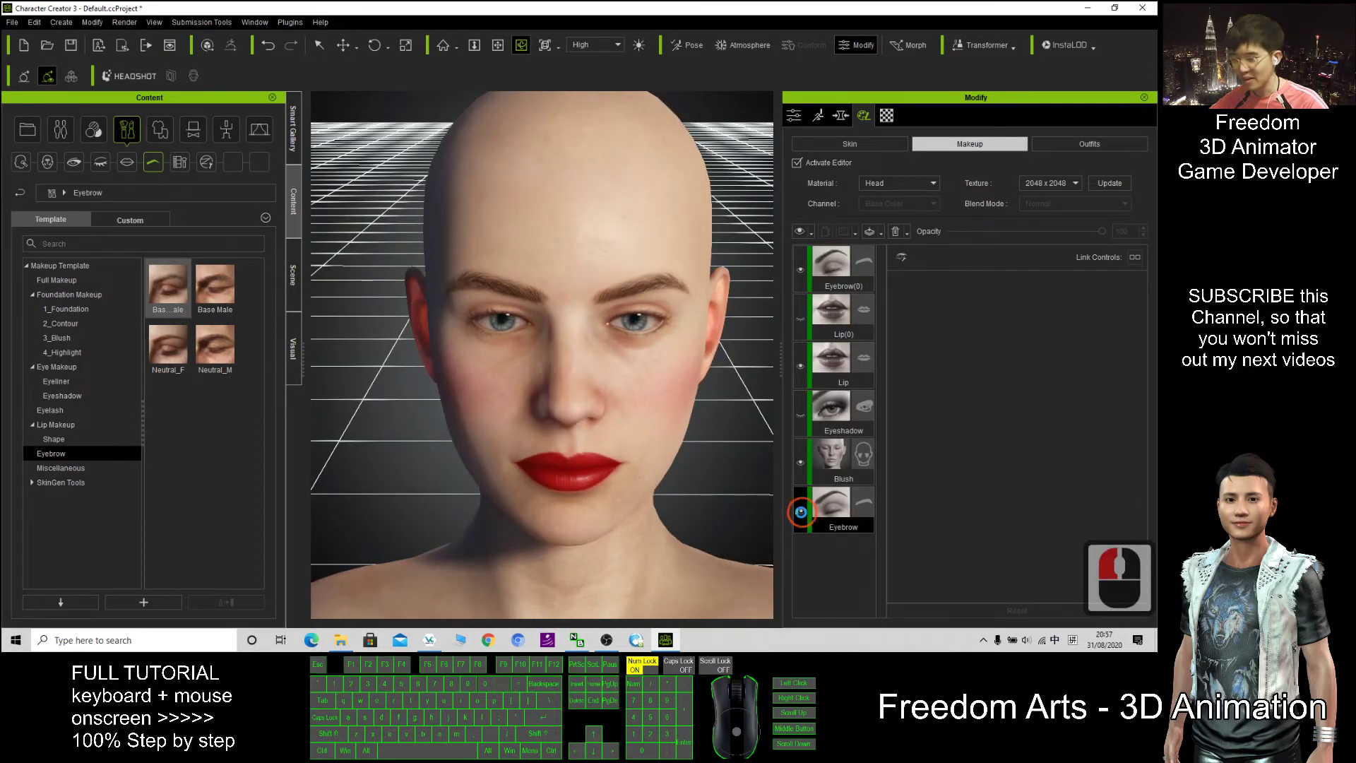
pyautogui.click(801, 512)
pyautogui.click(800, 274)
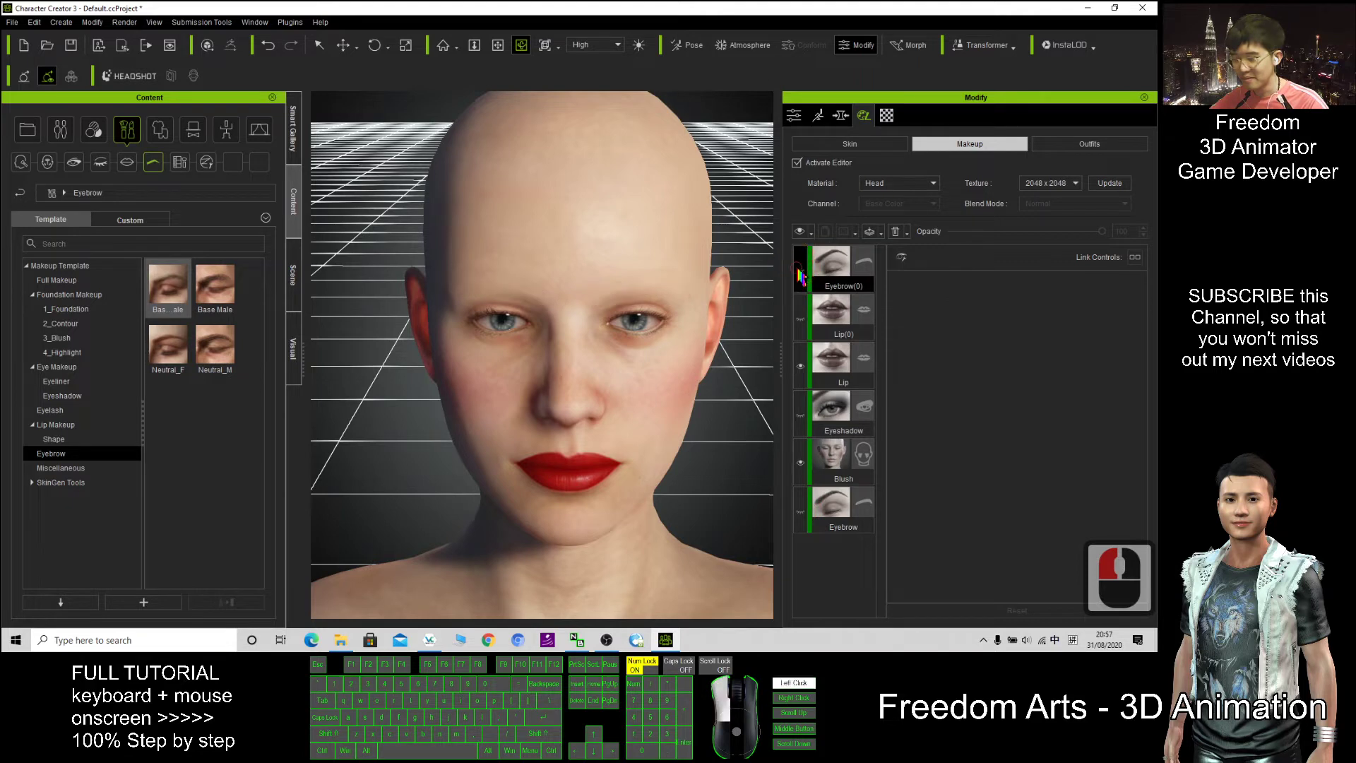
pyautogui.click(800, 274)
pyautogui.click(800, 274)
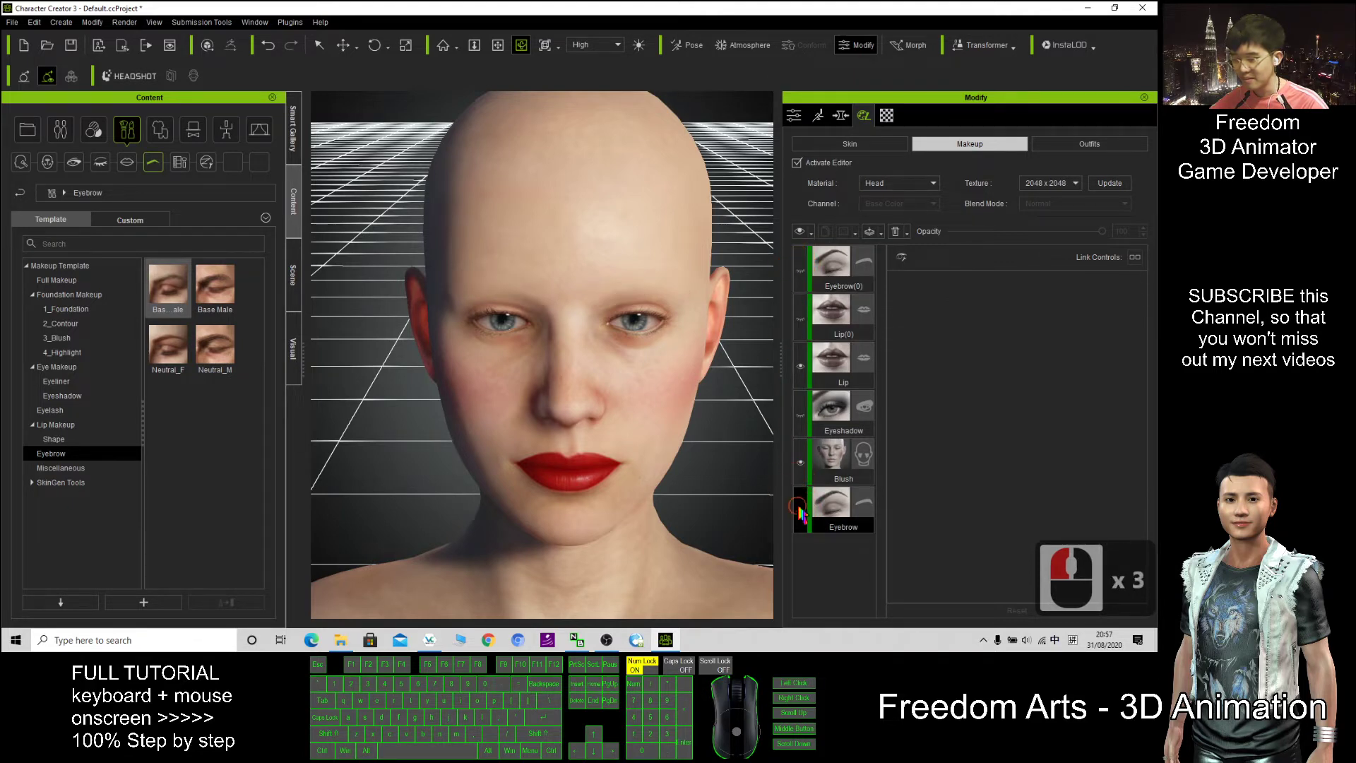
pyautogui.click(800, 512)
pyautogui.click(800, 508)
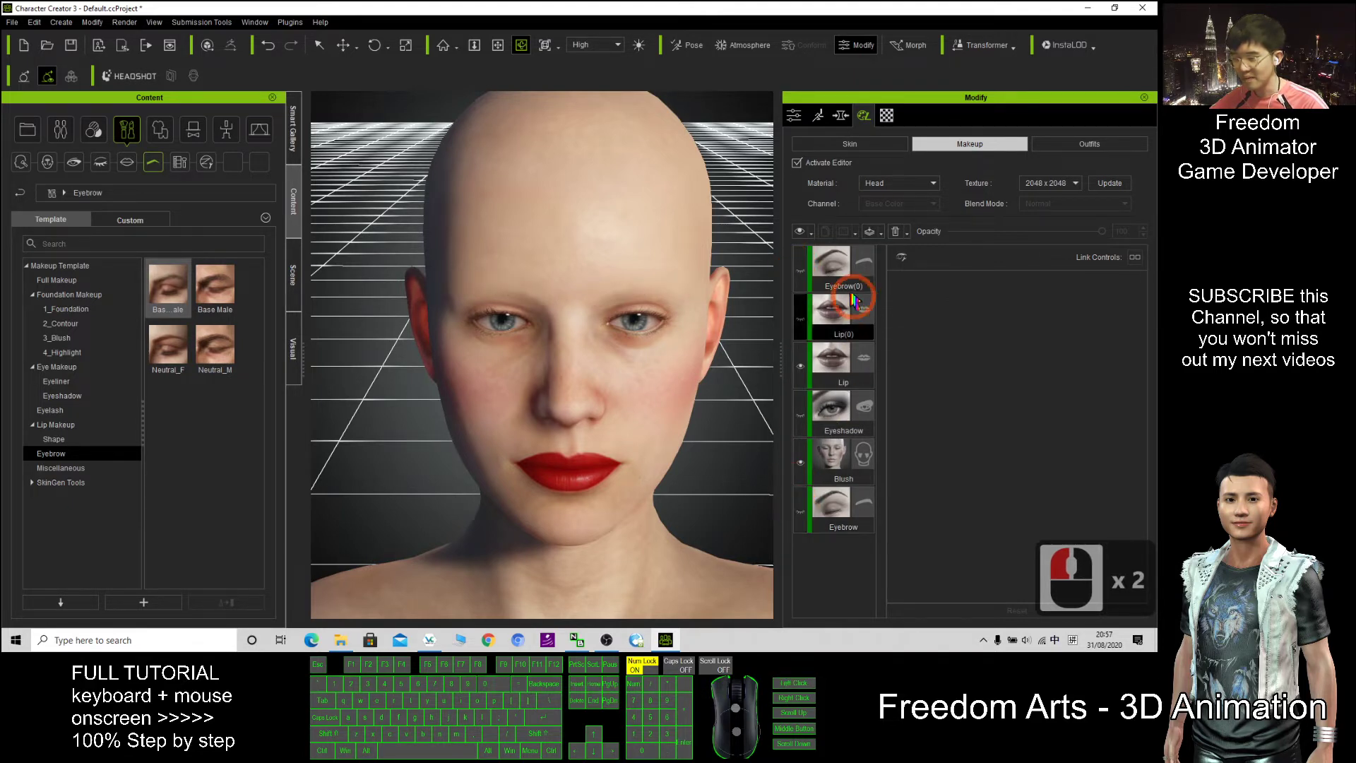
# Show the new eyebrow layer alone, switch back to only the original Eyebrow layer, and inspect the brows up close.
pyautogui.click(800, 271)
pyautogui.moveTo(504, 357); pyautogui.dragTo(423, 300)
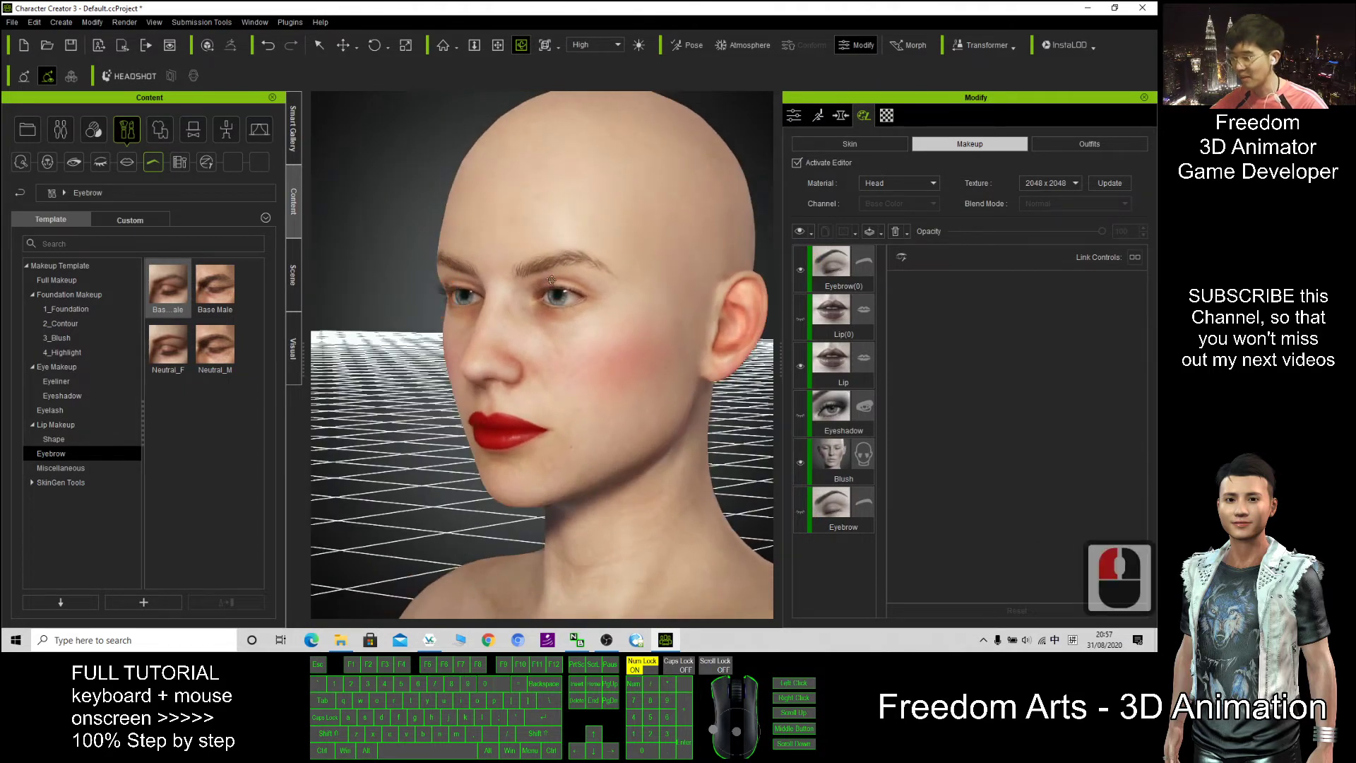
pyautogui.click(801, 274)
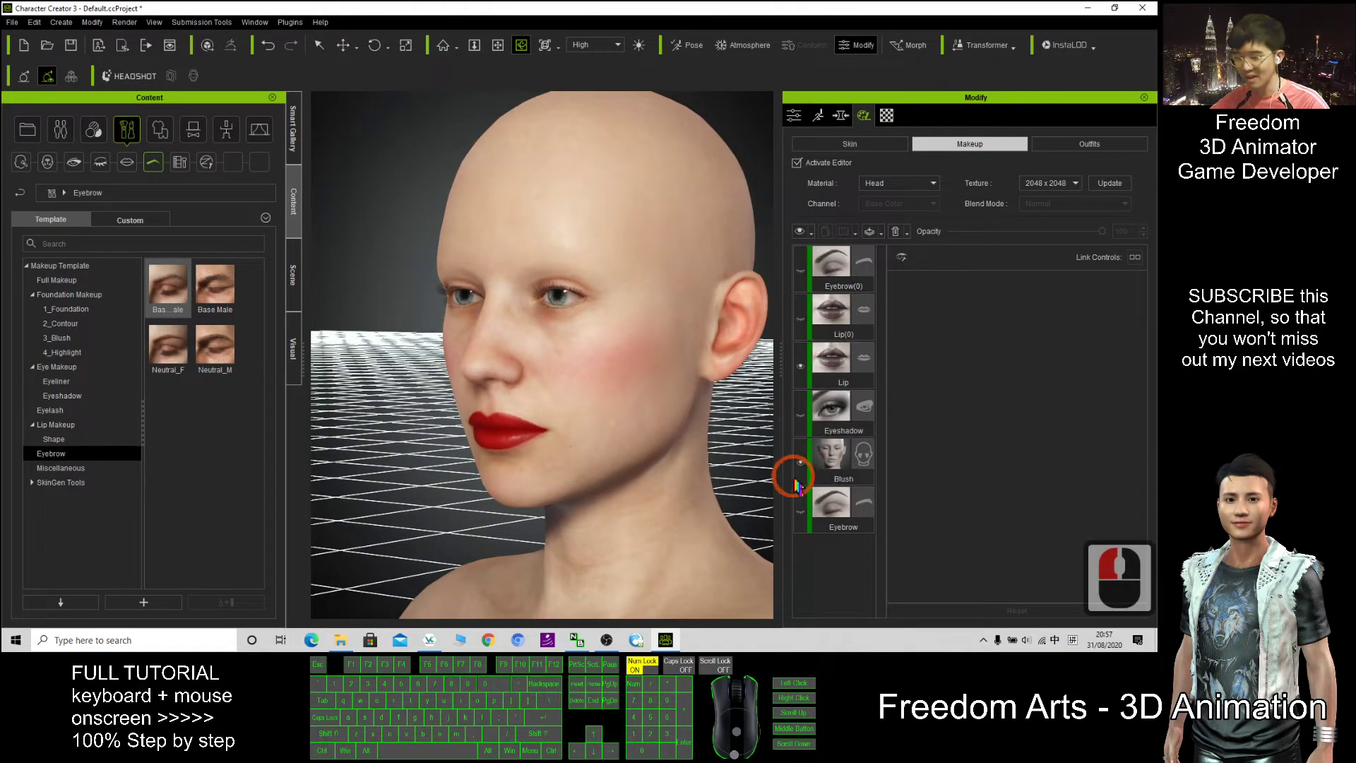
pyautogui.click(802, 514)
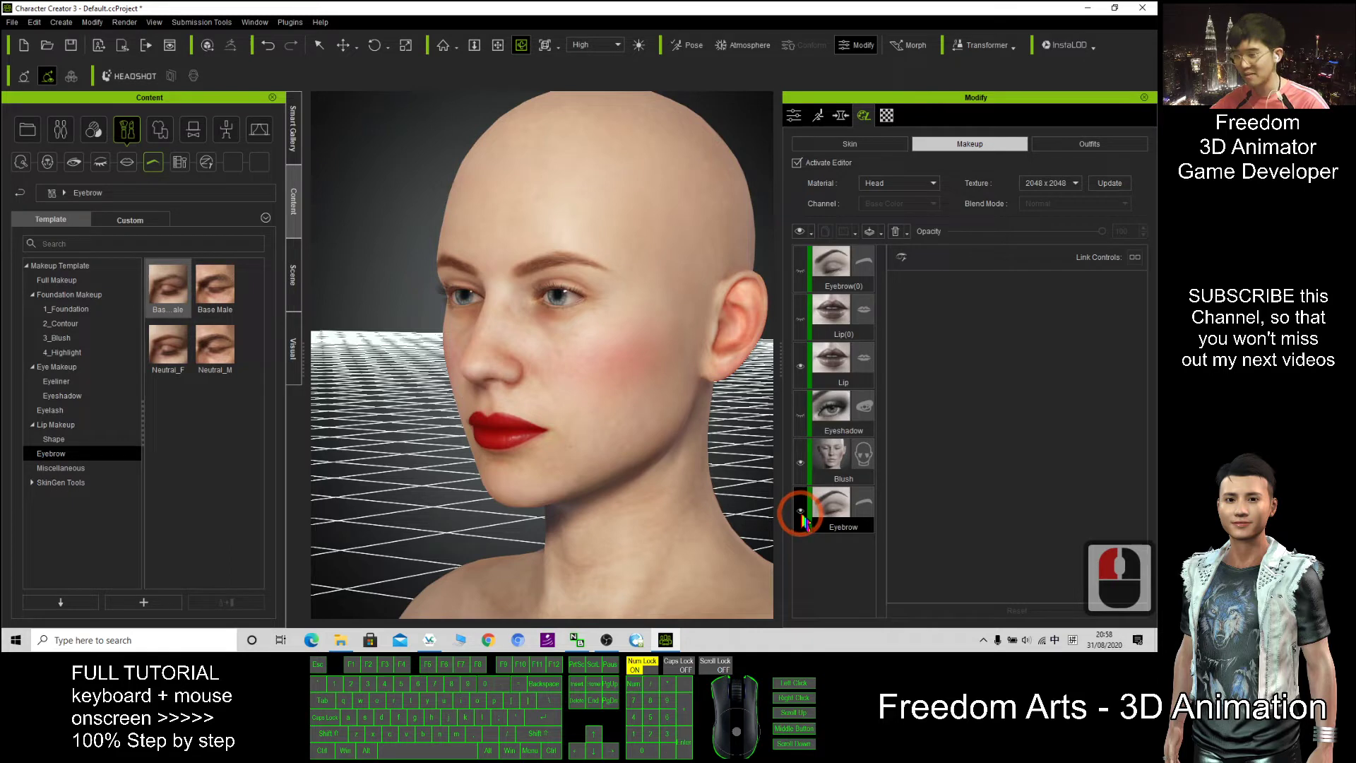
pyautogui.scroll(3, 542, 305)
pyautogui.scroll(-1, 505, 315)
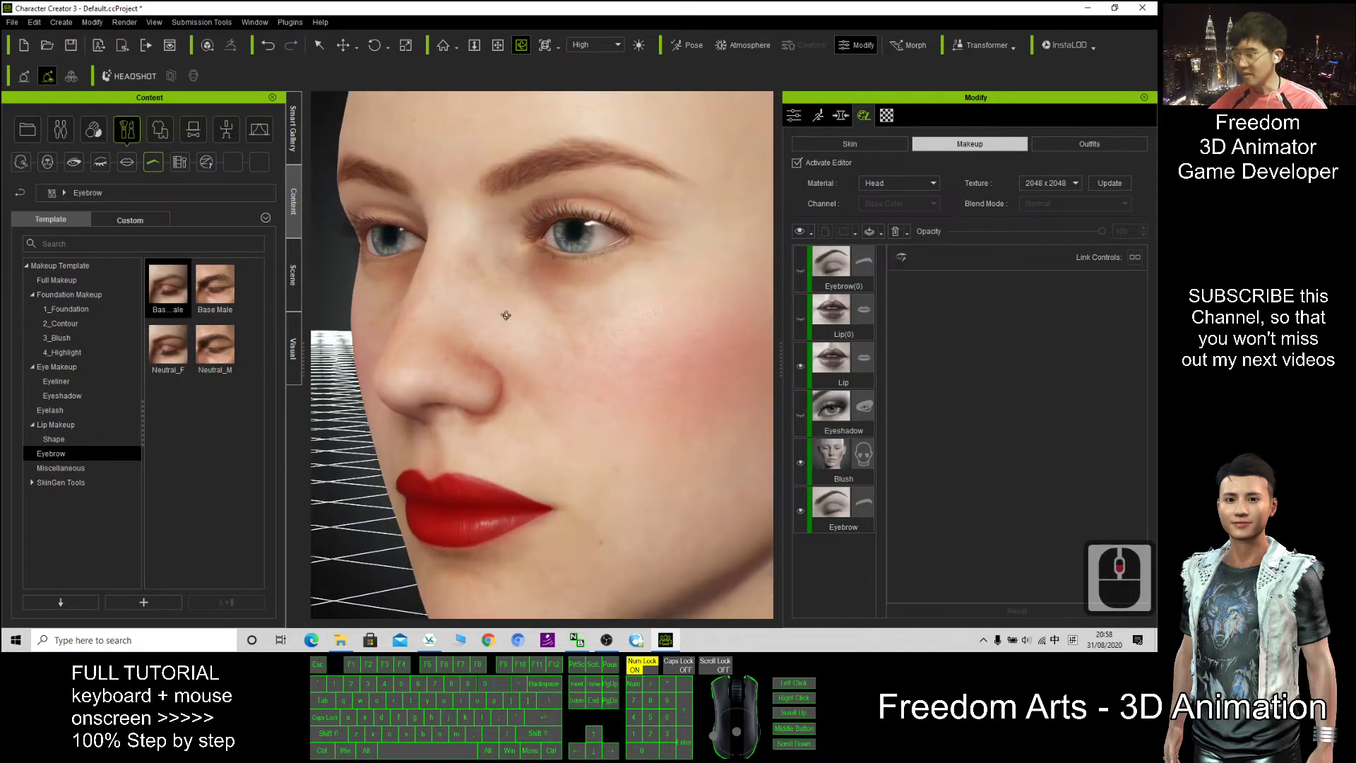
pyautogui.moveTo(422, 332); pyautogui.dragTo(454, 365)
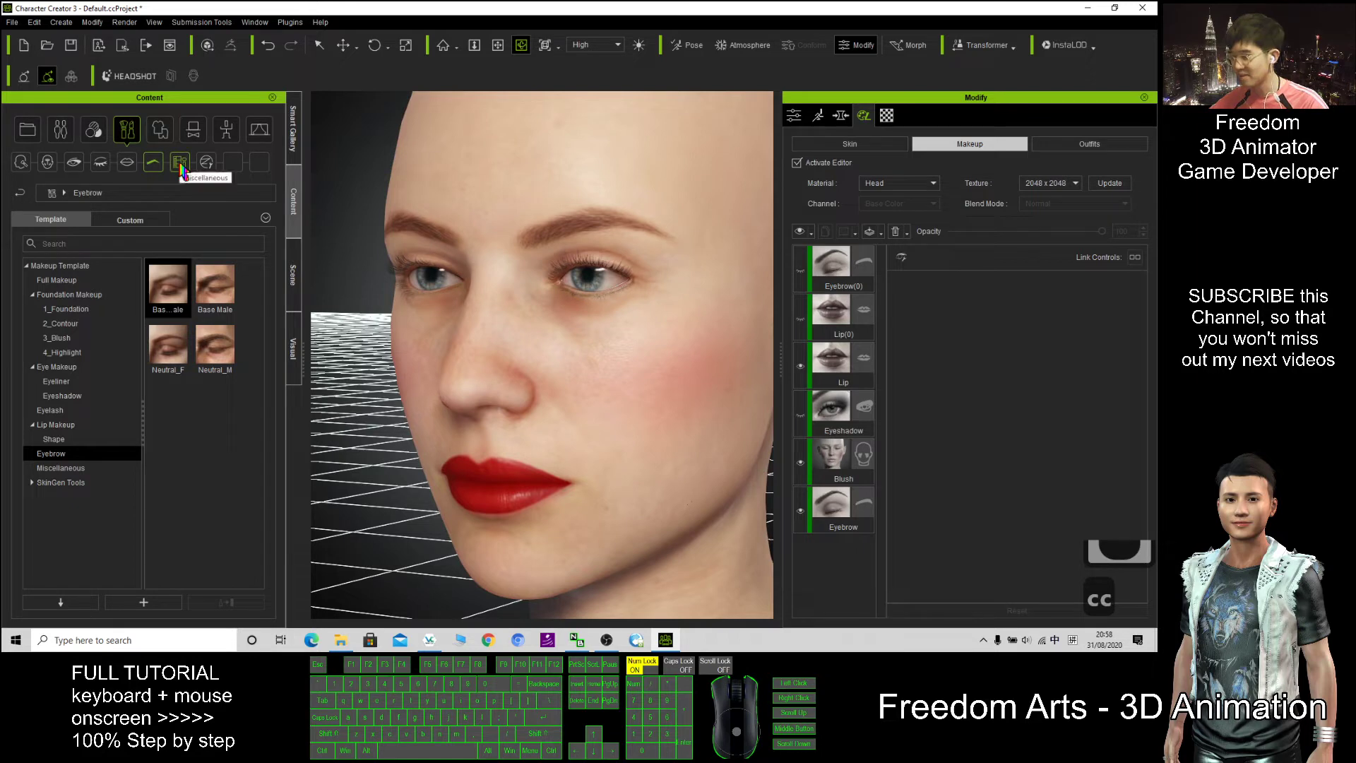
# Apply the Dirt_01 template from the Miscellaneous makeup category to the character's face.
pyautogui.click(180, 164)
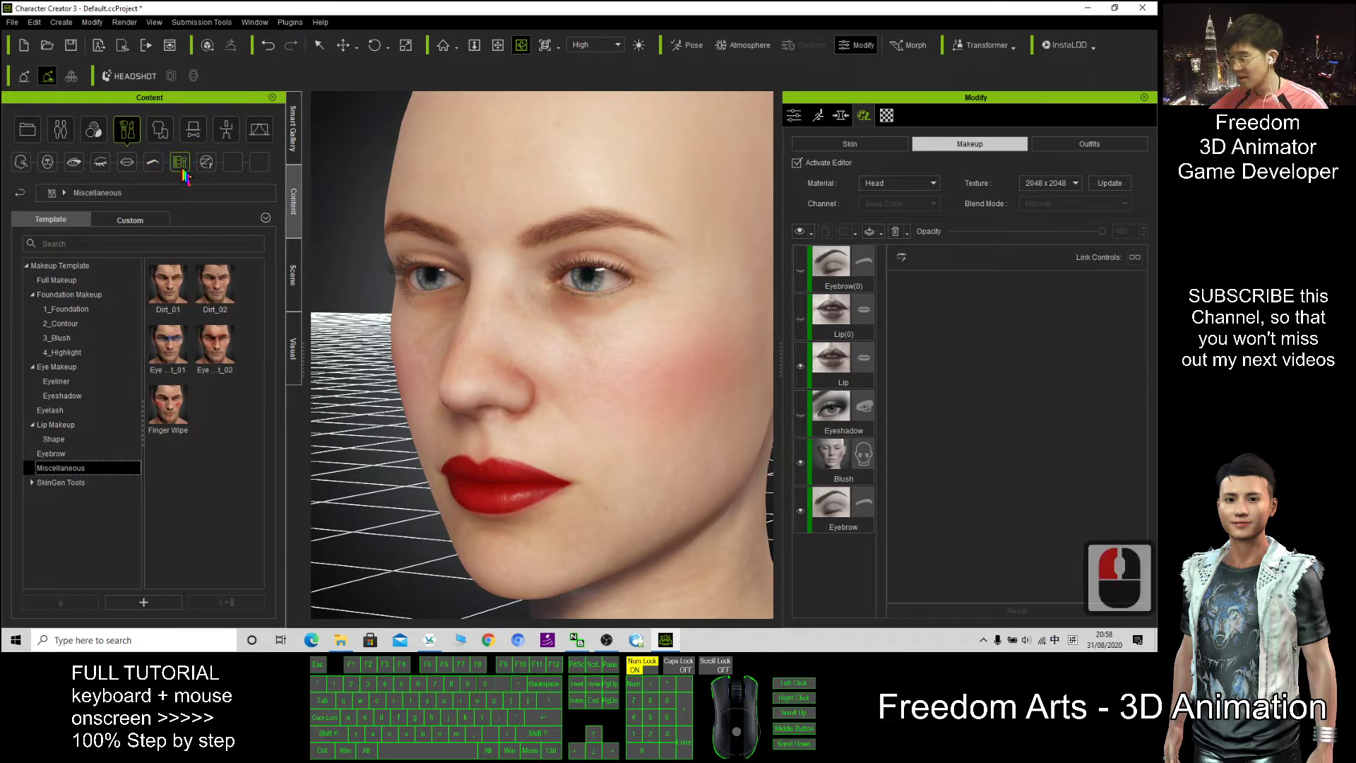
pyautogui.scroll(-3, 554, 258)
pyautogui.moveTo(554, 258); pyautogui.dragTo(586, 283)
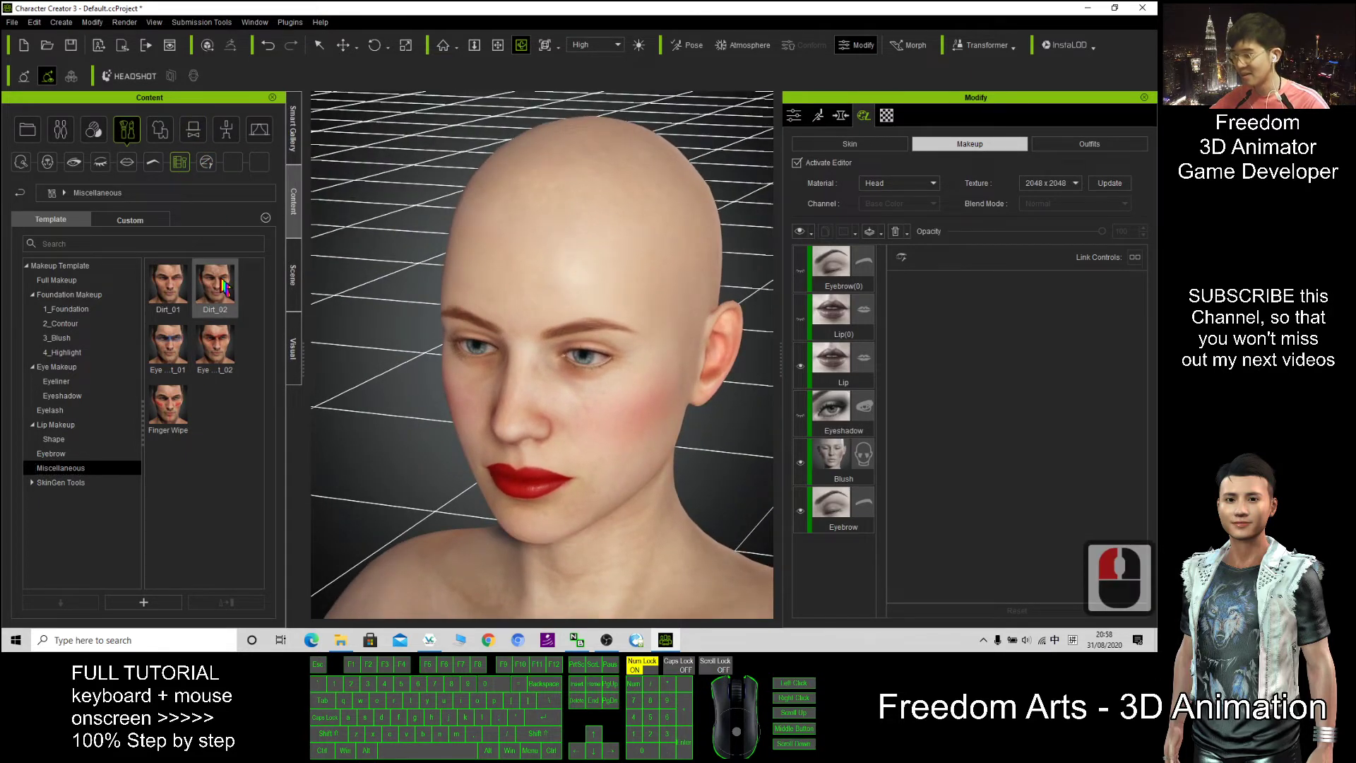
pyautogui.moveTo(169, 281); pyautogui.dragTo(571, 302)
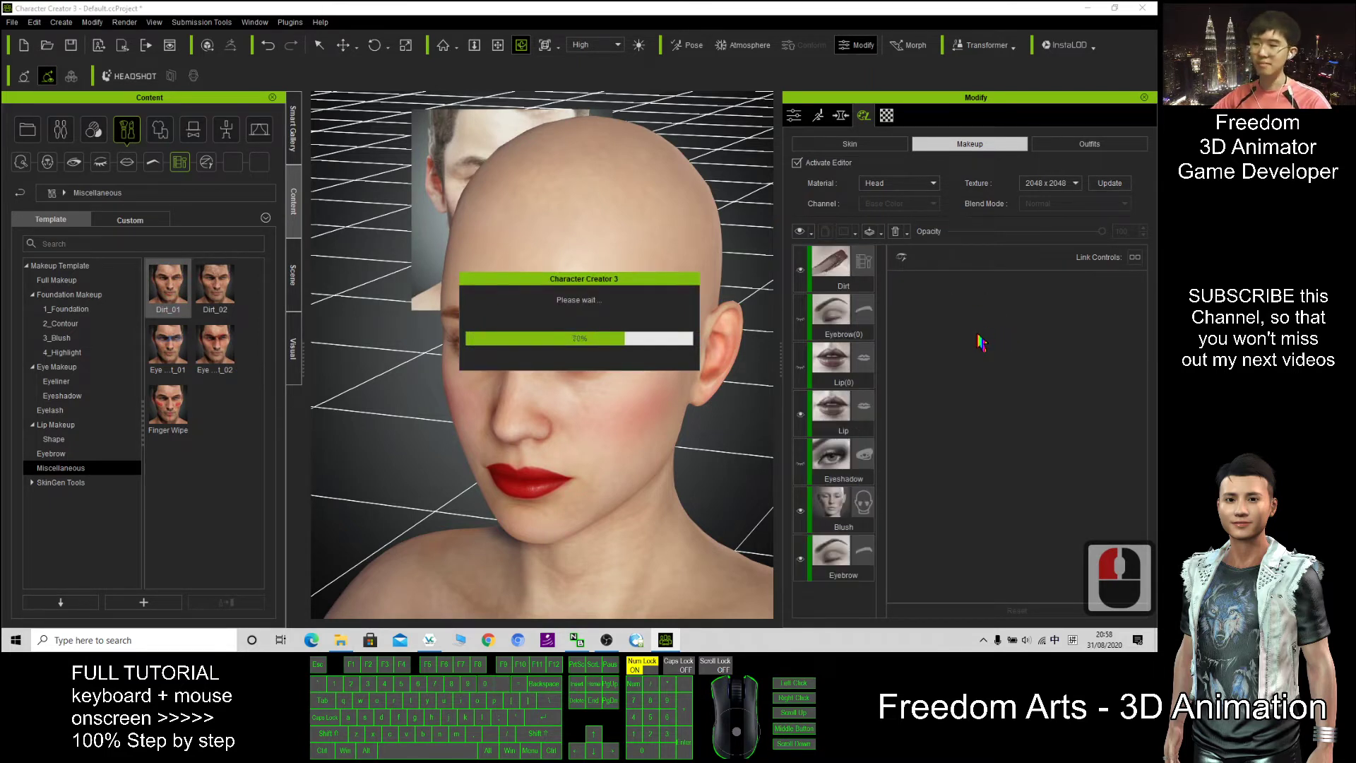
# Compare the face with and without dirt by toggling the Dirt layer's visibility, leaving it visible.
pyautogui.click(801, 272)
pyautogui.click(801, 271)
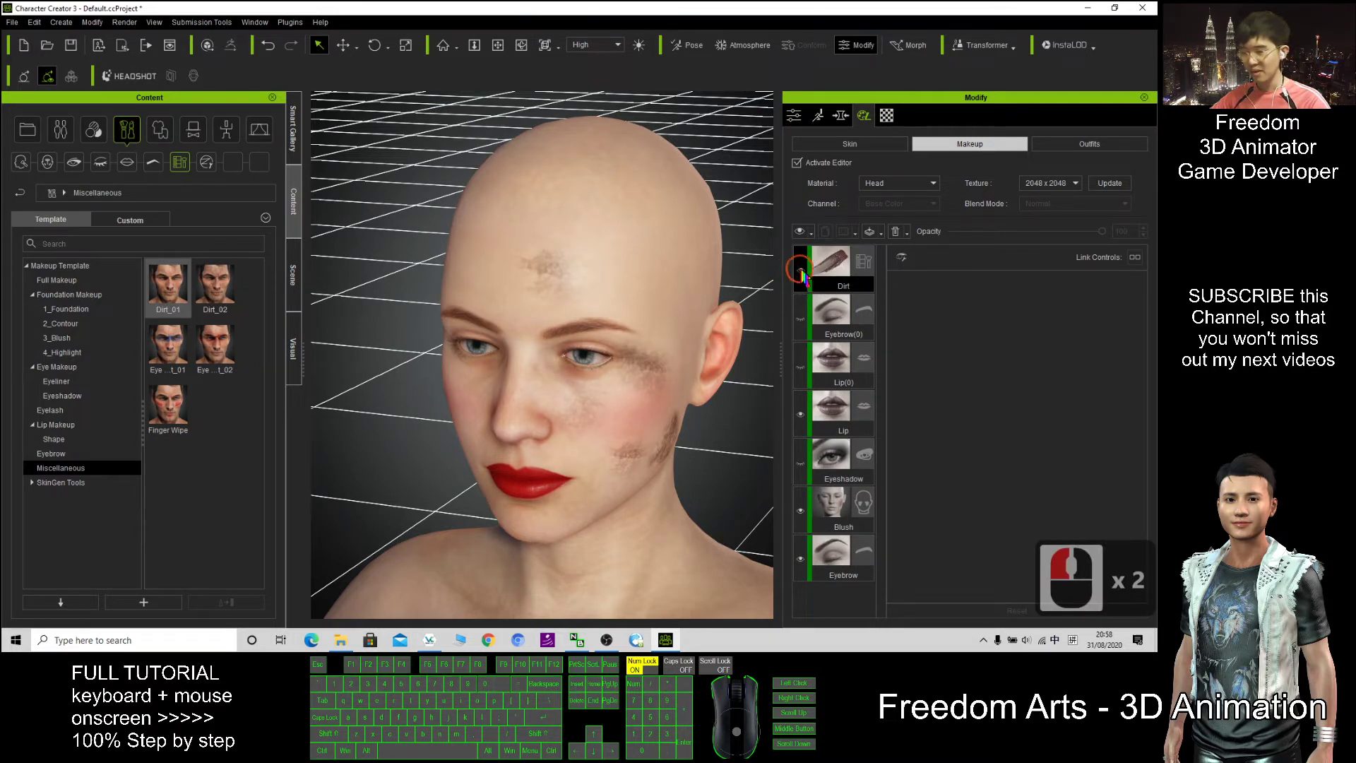
pyautogui.click(801, 271)
pyautogui.click(801, 271)
# Open the Dirt layer's settings and change its material color to green, #00ff7f.
pyautogui.click(836, 268)
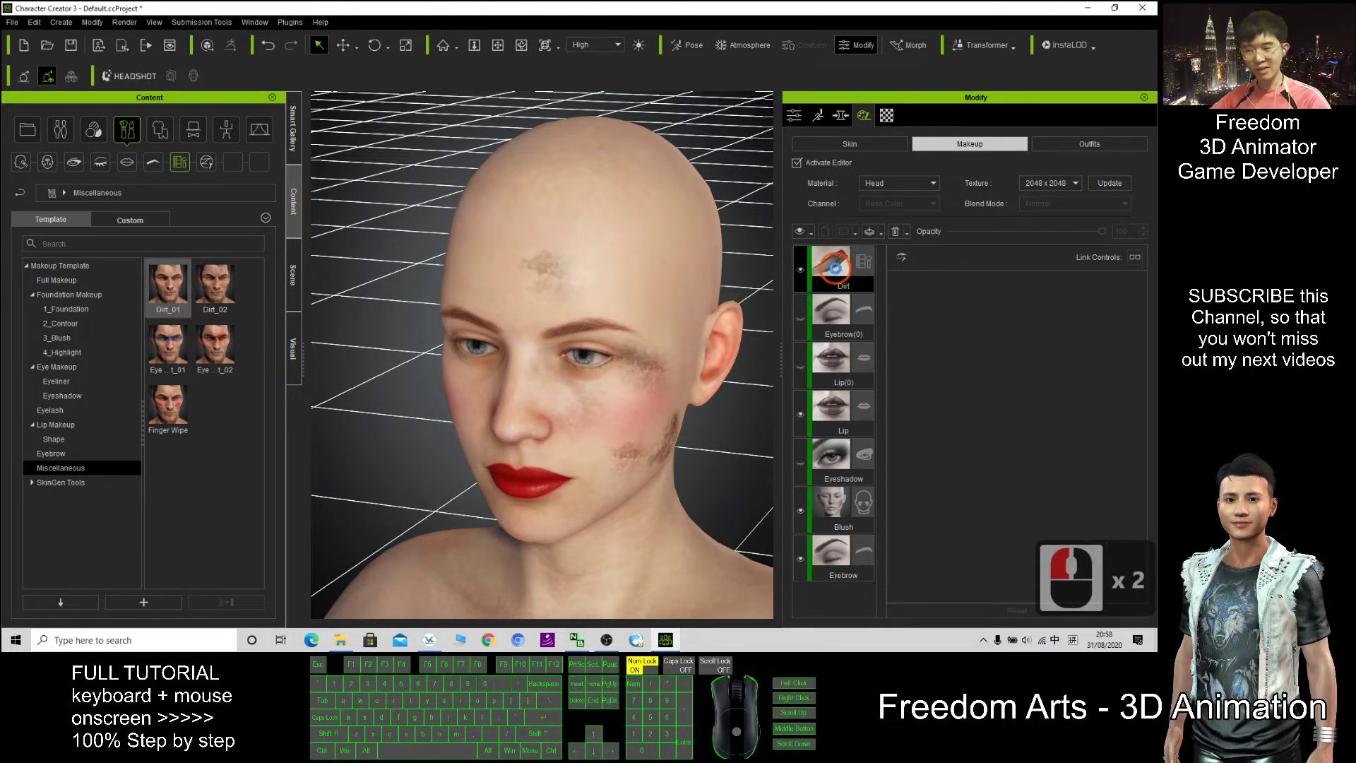
pyautogui.doubleClick(836, 268)
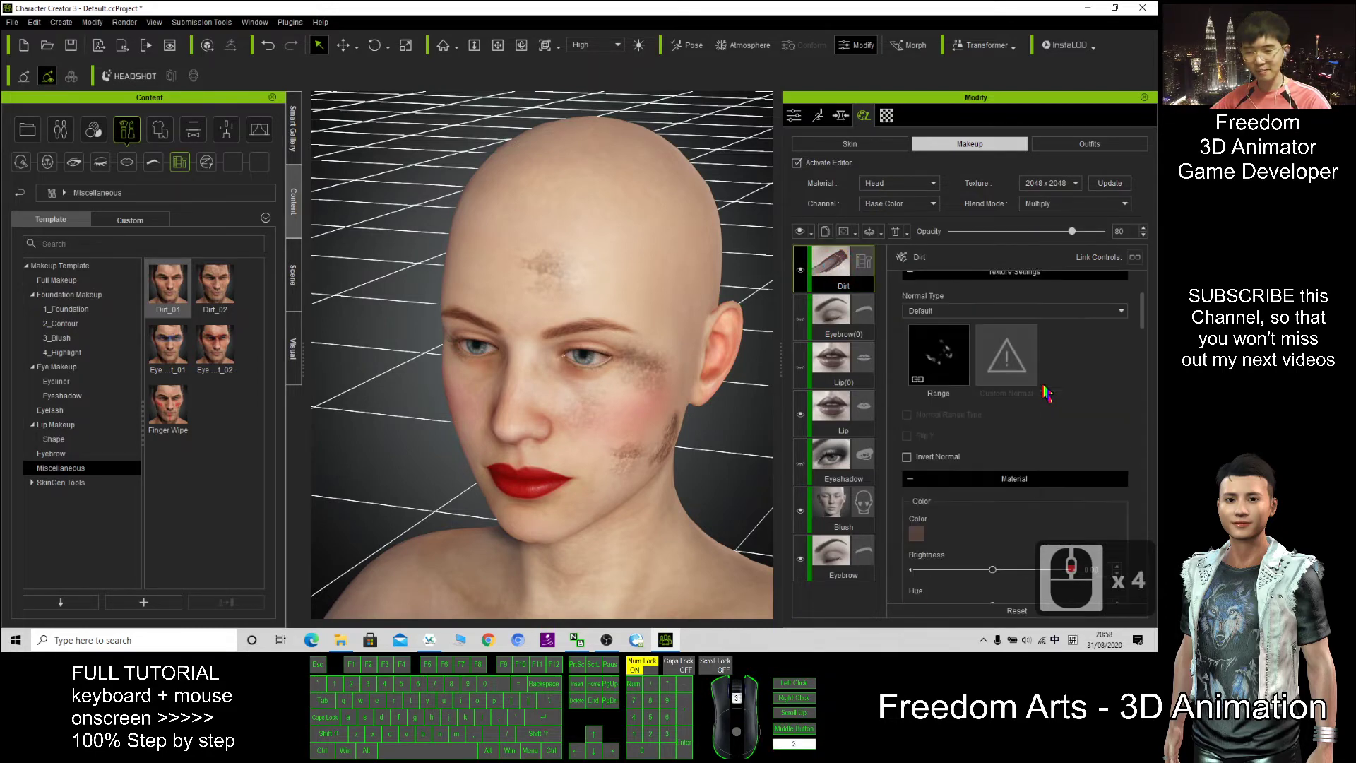
pyautogui.scroll(-5, 1046, 393)
pyautogui.scroll(-1, 1010, 406)
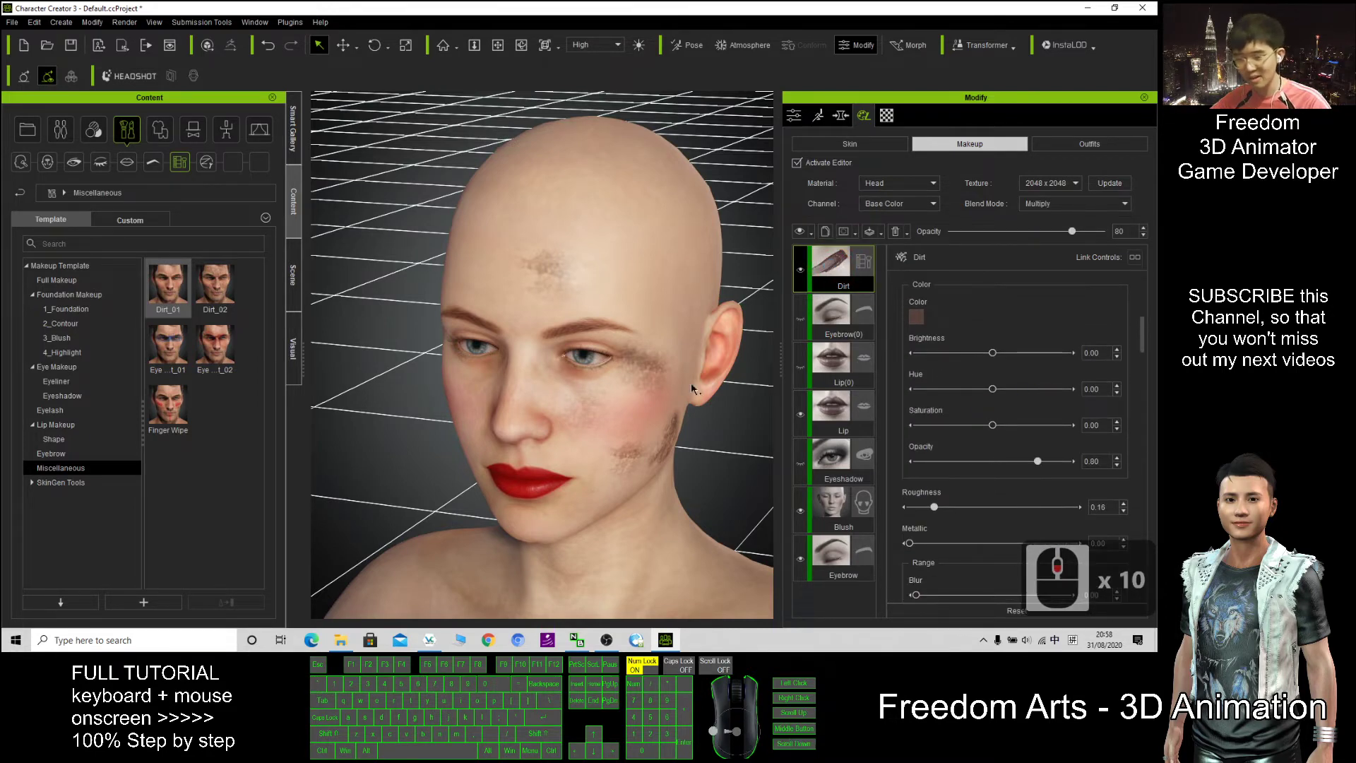
pyautogui.scroll(3, 692, 388)
pyautogui.scroll(-2, 666, 364)
pyautogui.click(916, 317)
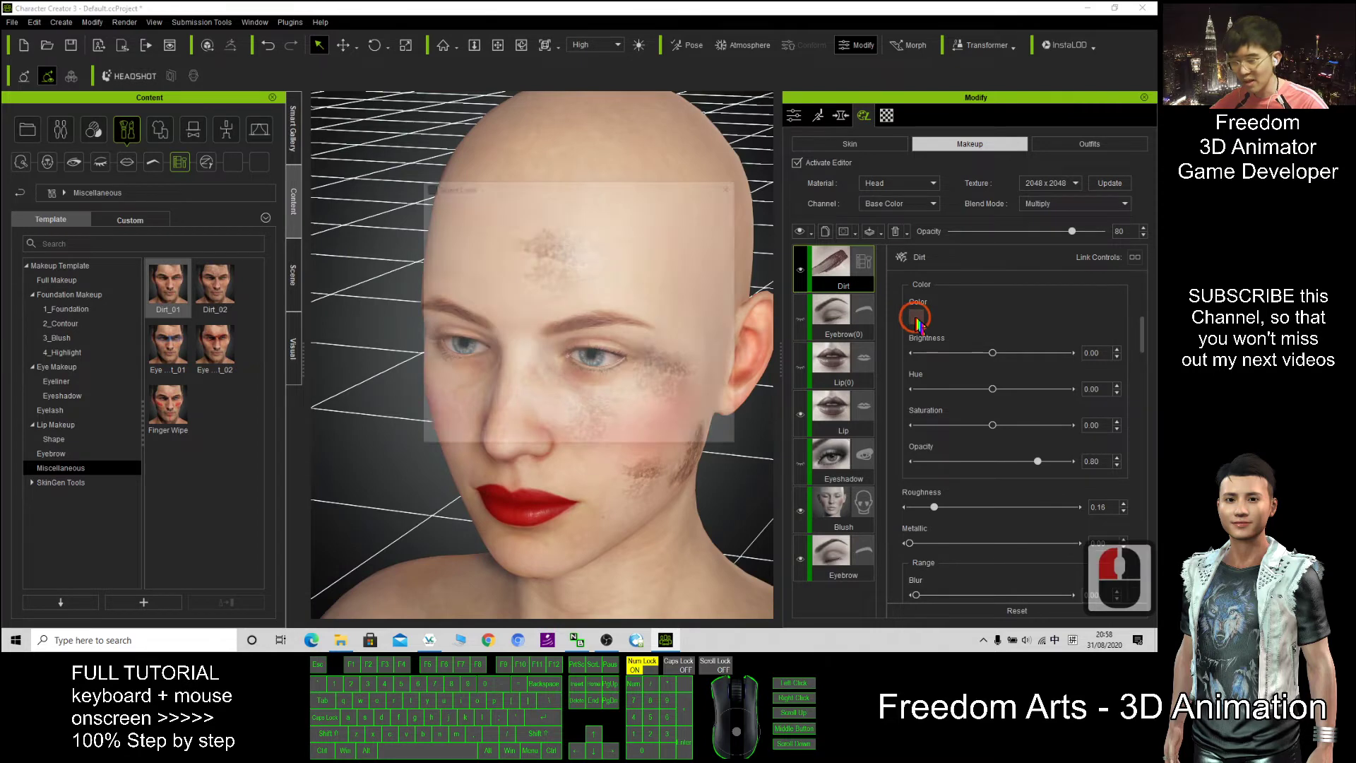
pyautogui.click(634, 439)
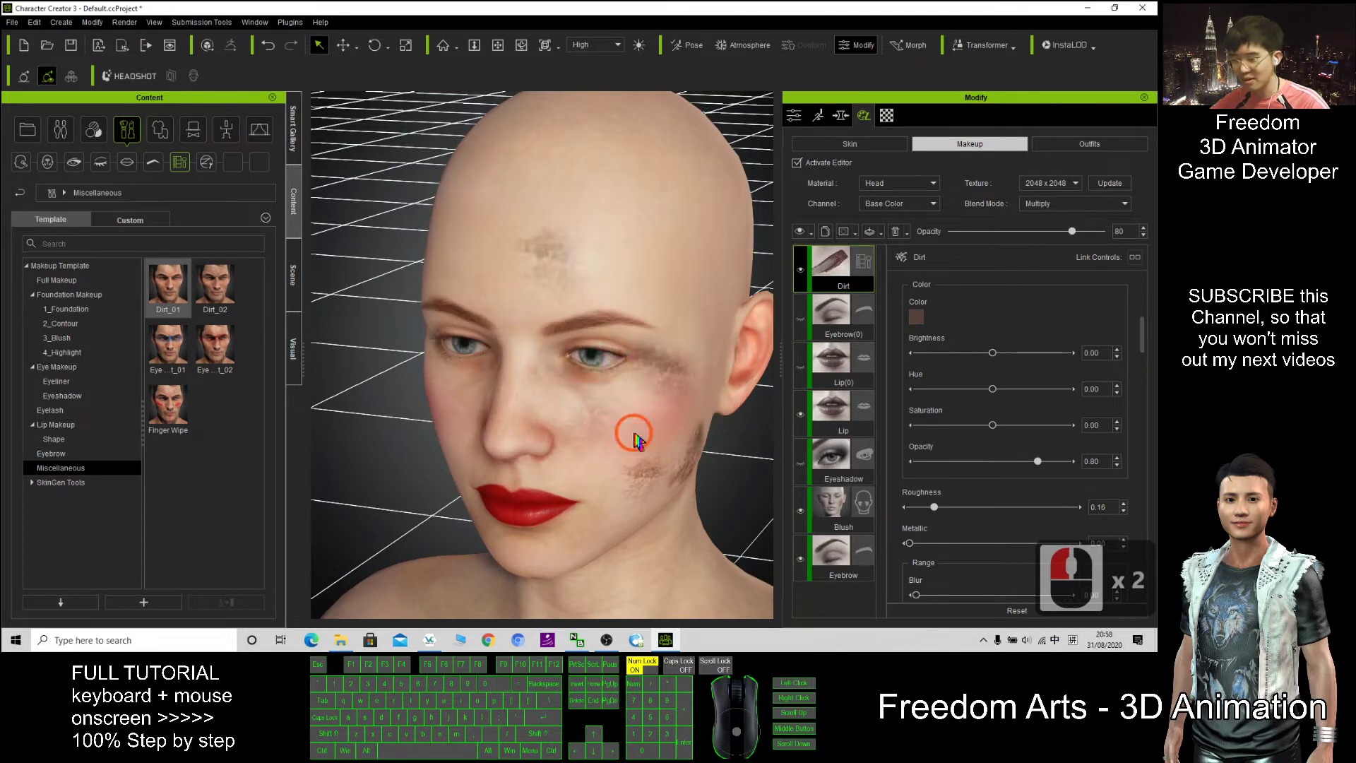
pyautogui.press('c')
pyautogui.moveTo(690, 363); pyautogui.dragTo(560, 233)
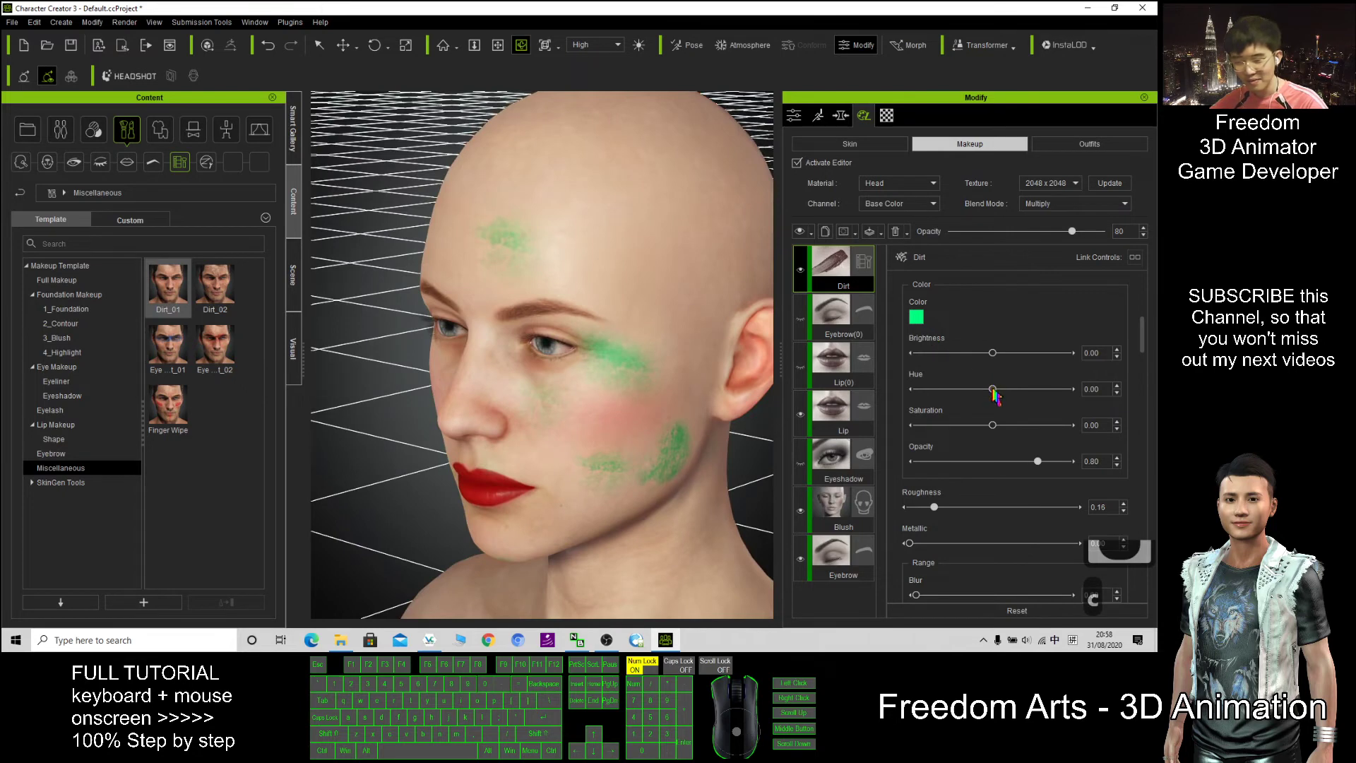
# Set the Dirt layer's Hue to 0.03 and view its base color in the color picker.
pyautogui.moveTo(994, 395)
pyautogui.mouseDown()
pyautogui.moveTo(926, 389)
pyautogui.moveTo(994, 390)
pyautogui.mouseUp()
pyautogui.doubleClick(916, 317)
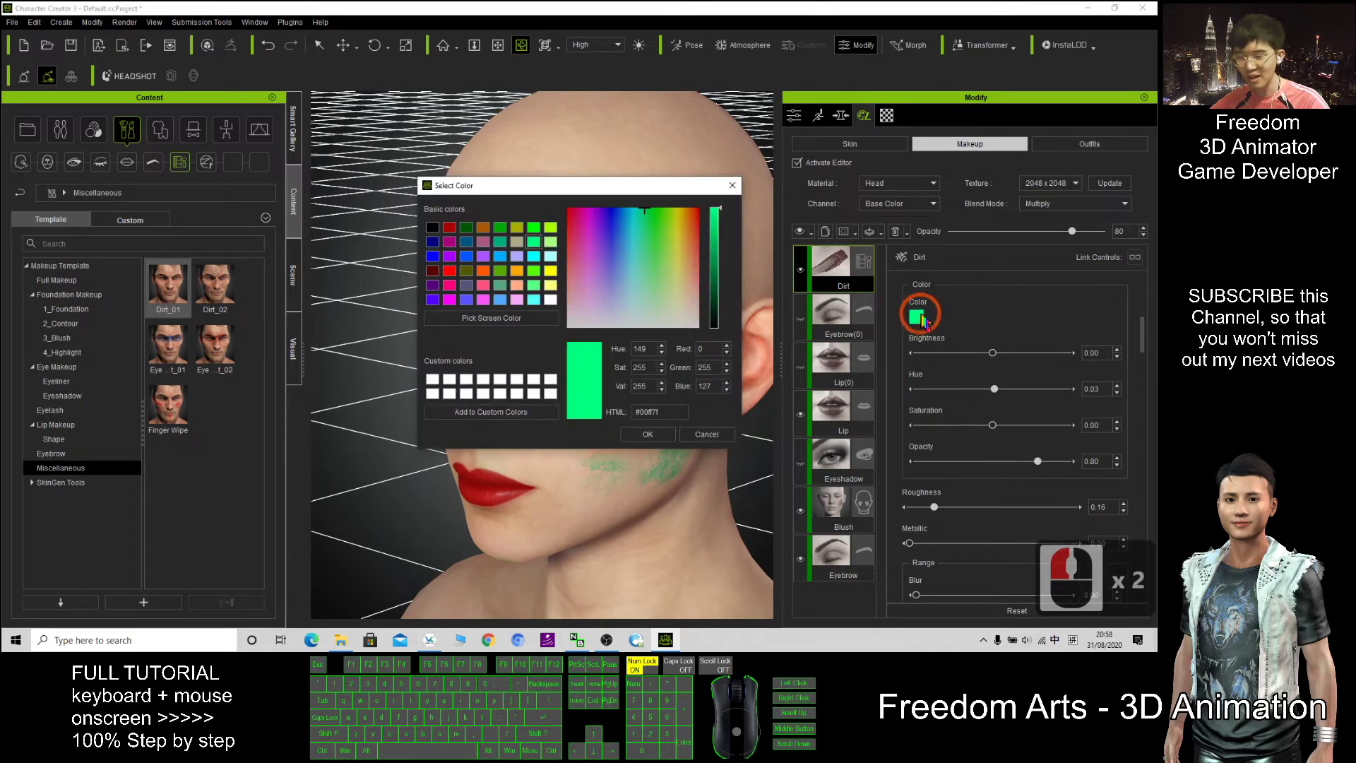
pyautogui.click(732, 185)
# Set the Dirt layer's Normal Strength to 5.00 and inspect the bumps beside the eye up close.
pyautogui.scroll(-8, 998, 392)
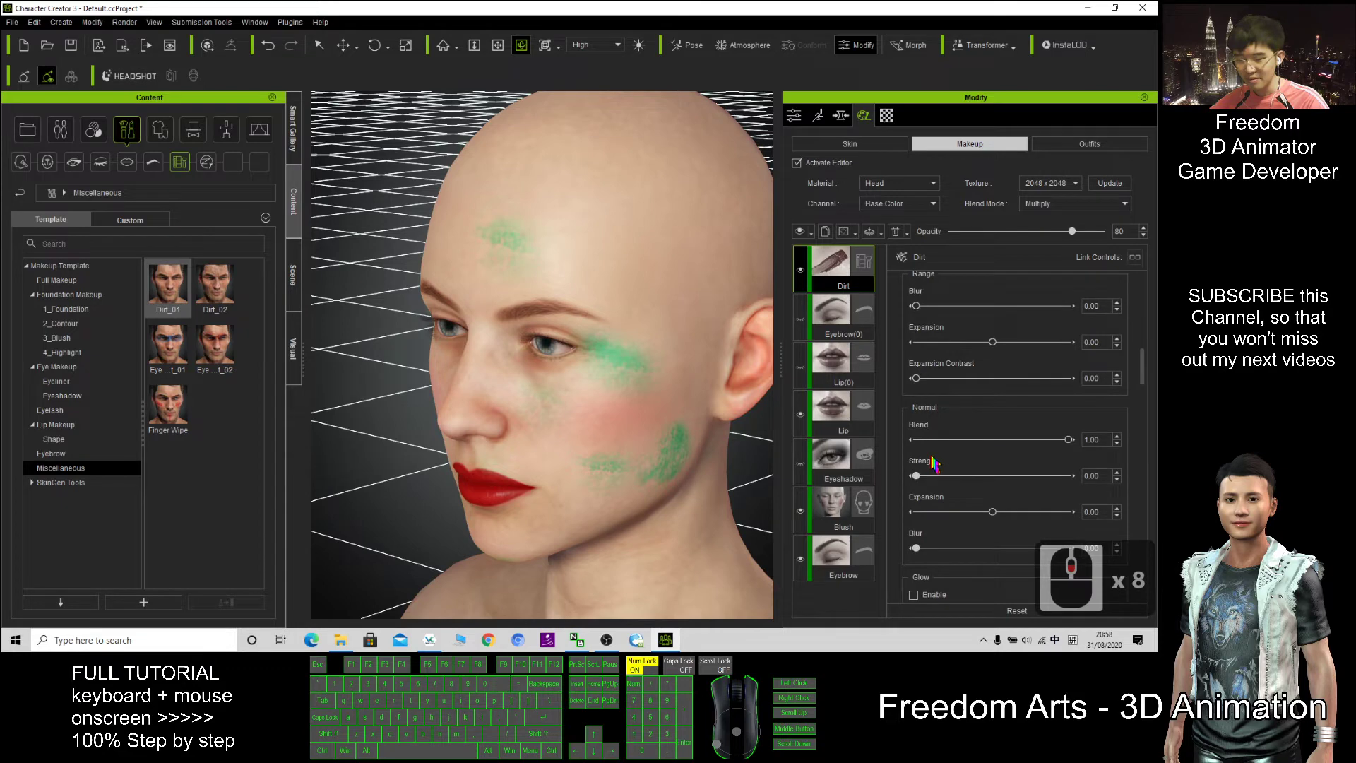
pyautogui.moveTo(920, 479); pyautogui.dragTo(1081, 486)
pyautogui.scroll(7, 708, 396)
pyautogui.scroll(-3, 699, 391)
pyautogui.press('x')
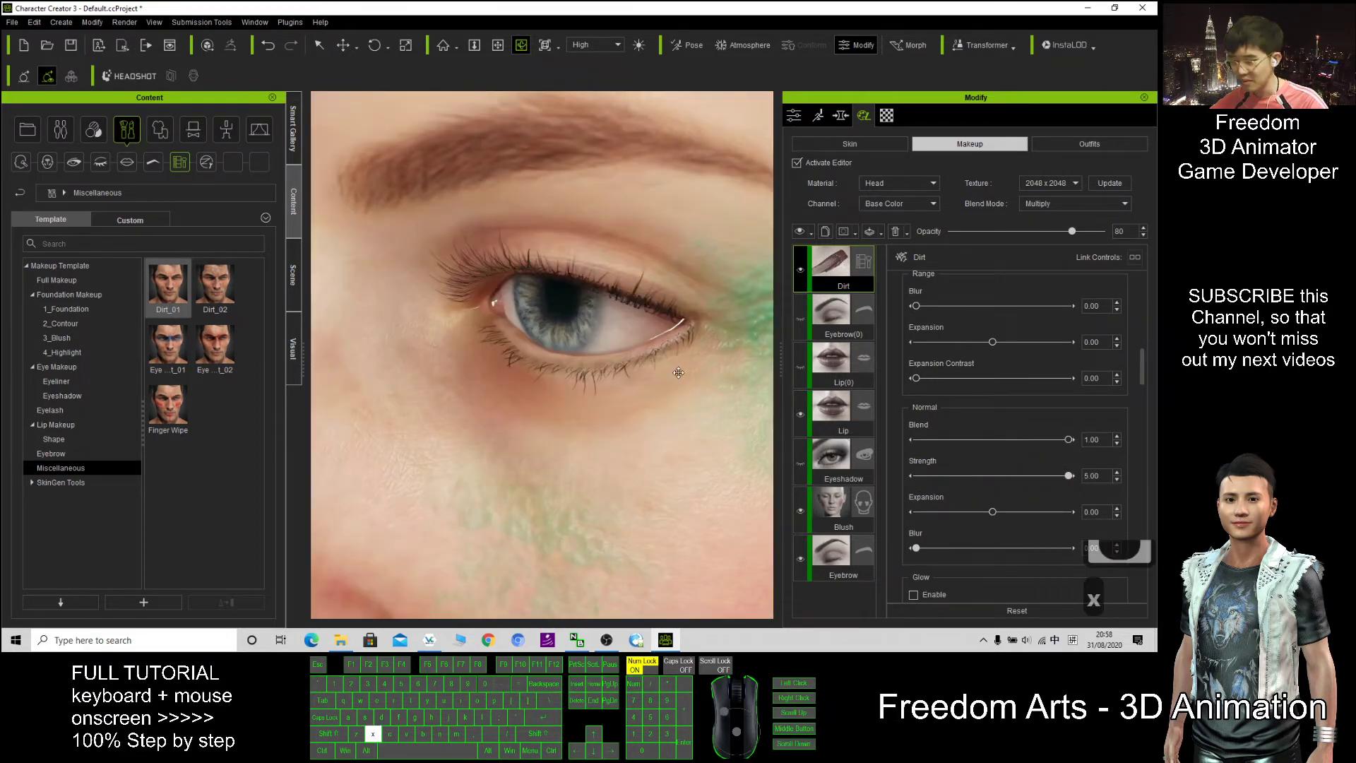
pyautogui.moveTo(678, 372); pyautogui.dragTo(520, 351)
pyautogui.press('x')
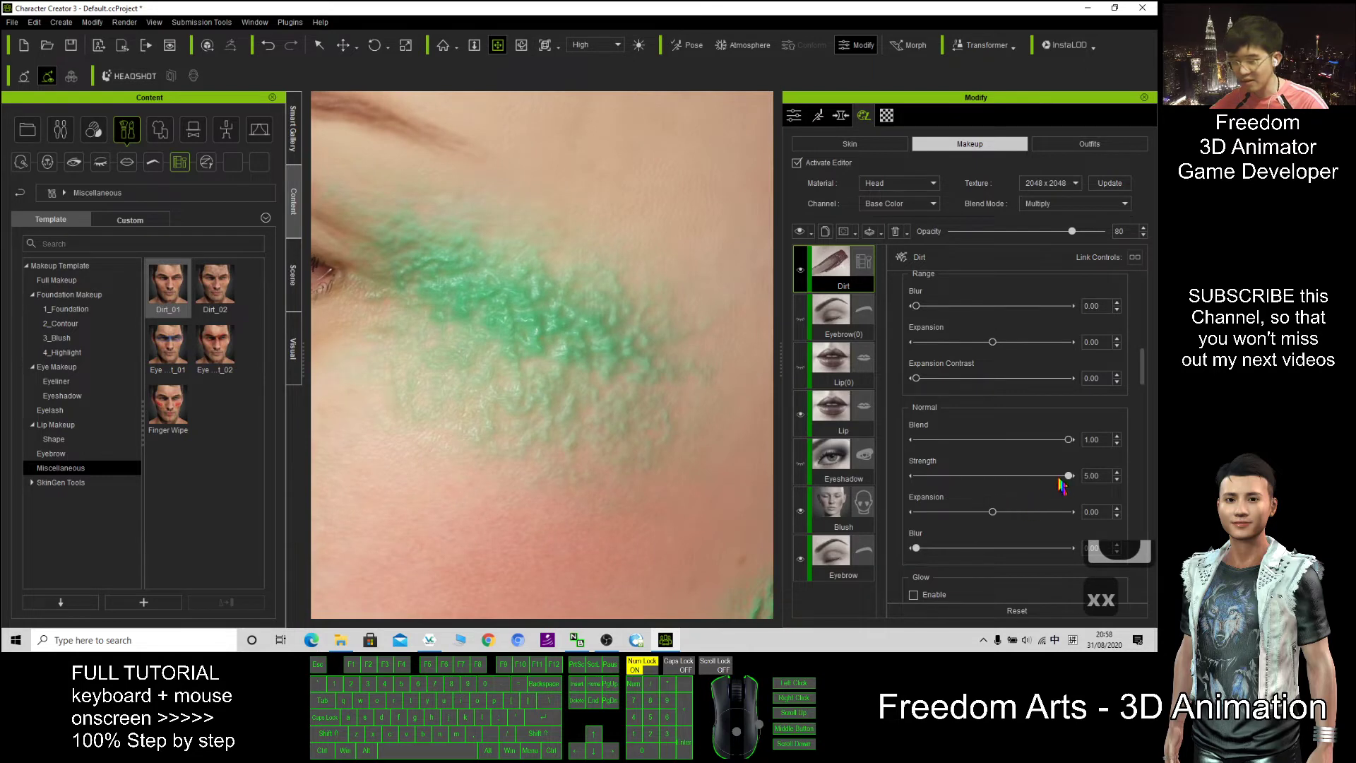
# Set the Dirt layer's Normal Strength to 2.95 and Normal Expansion to about -0.05, and view the whole head.
pyautogui.click(1062, 485)
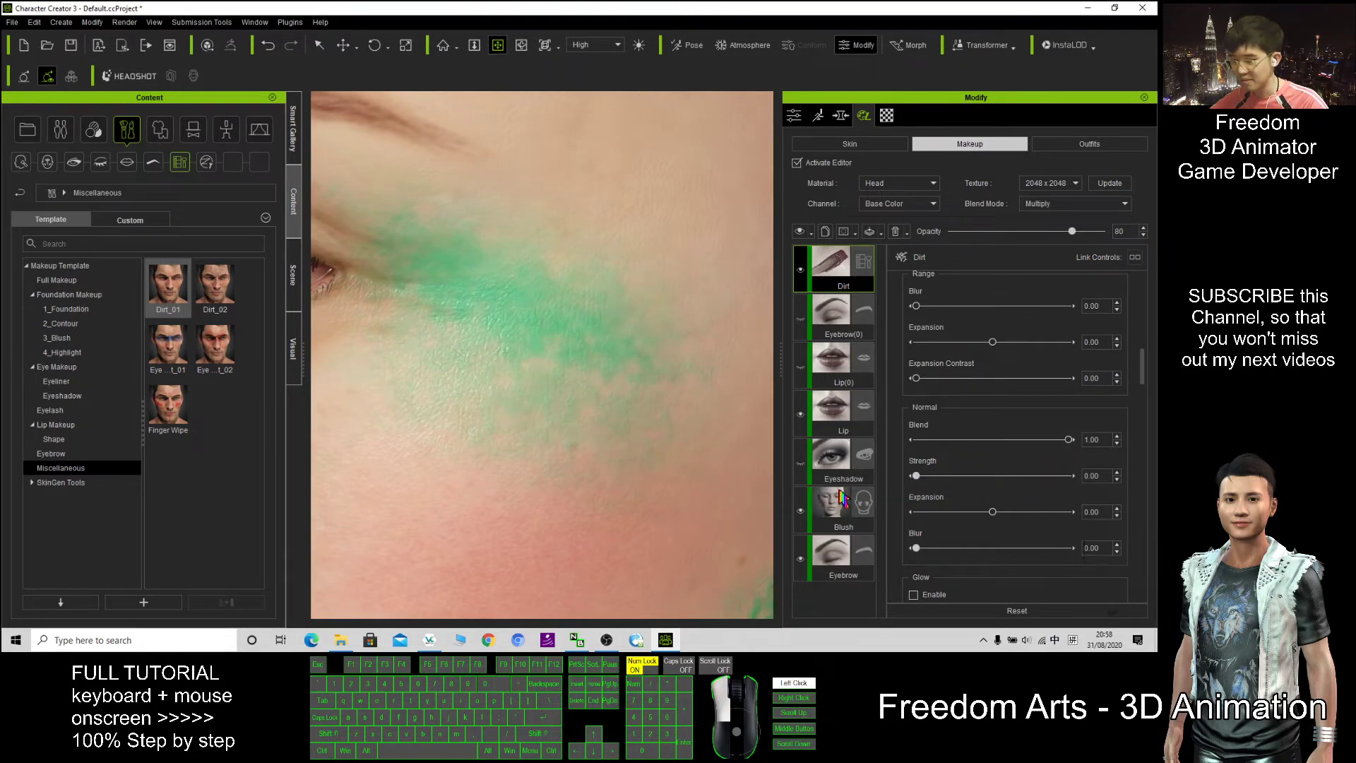
pyautogui.moveTo(992, 511)
pyautogui.mouseDown()
pyautogui.moveTo(1084, 521)
pyautogui.moveTo(967, 513)
pyautogui.moveTo(988, 517)
pyautogui.mouseUp()
pyautogui.moveTo(917, 548)
pyautogui.mouseDown()
pyautogui.moveTo(999, 558)
pyautogui.moveTo(914, 553)
pyautogui.mouseUp()
pyautogui.scroll(-6, 531, 394)
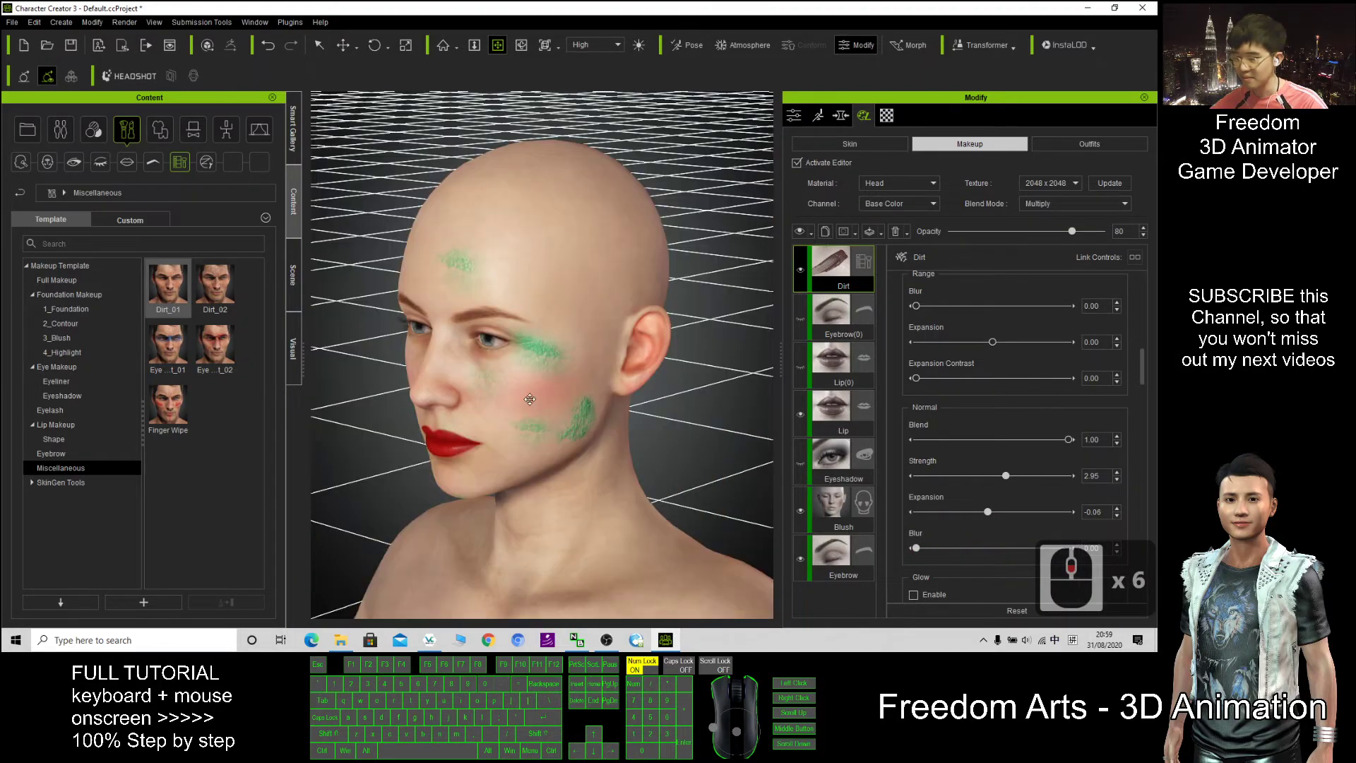
pyautogui.press('c')
pyautogui.moveTo(531, 394); pyautogui.dragTo(636, 361)
# Set the Dirt layer's ScaleXY X value to 101.70 in its Transform settings.
pyautogui.scroll(-10, 1059, 438)
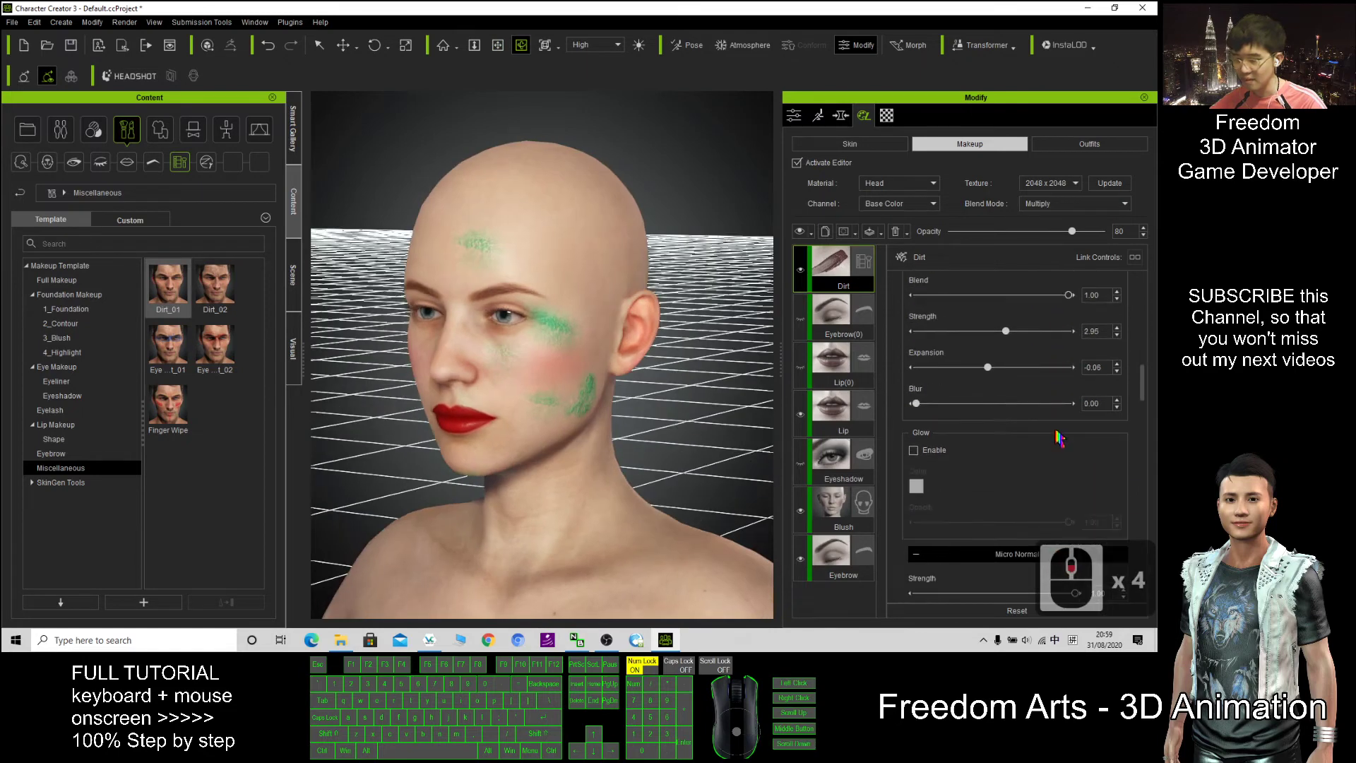
pyautogui.scroll(-3, 1060, 438)
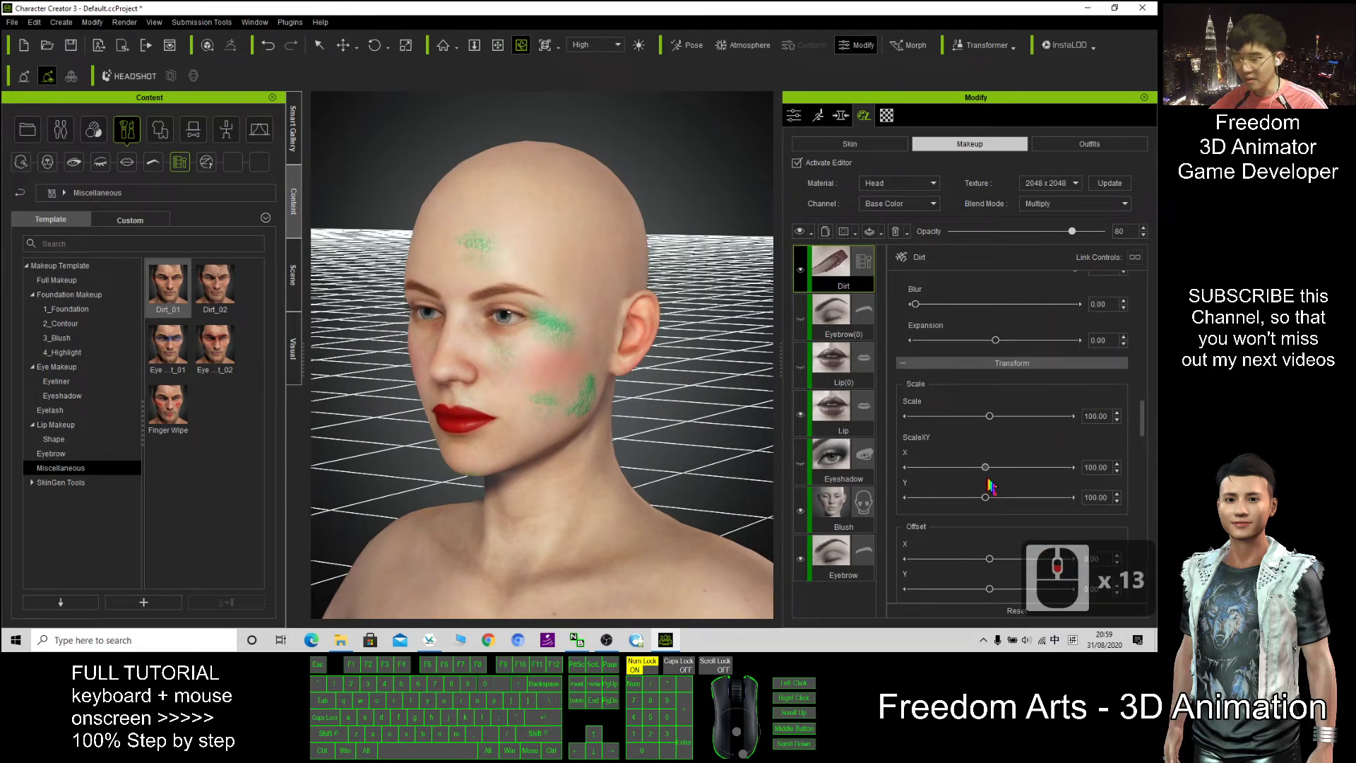
pyautogui.moveTo(983, 467)
pyautogui.mouseDown()
pyautogui.moveTo(998, 464)
pyautogui.moveTo(987, 469)
pyautogui.mouseUp()
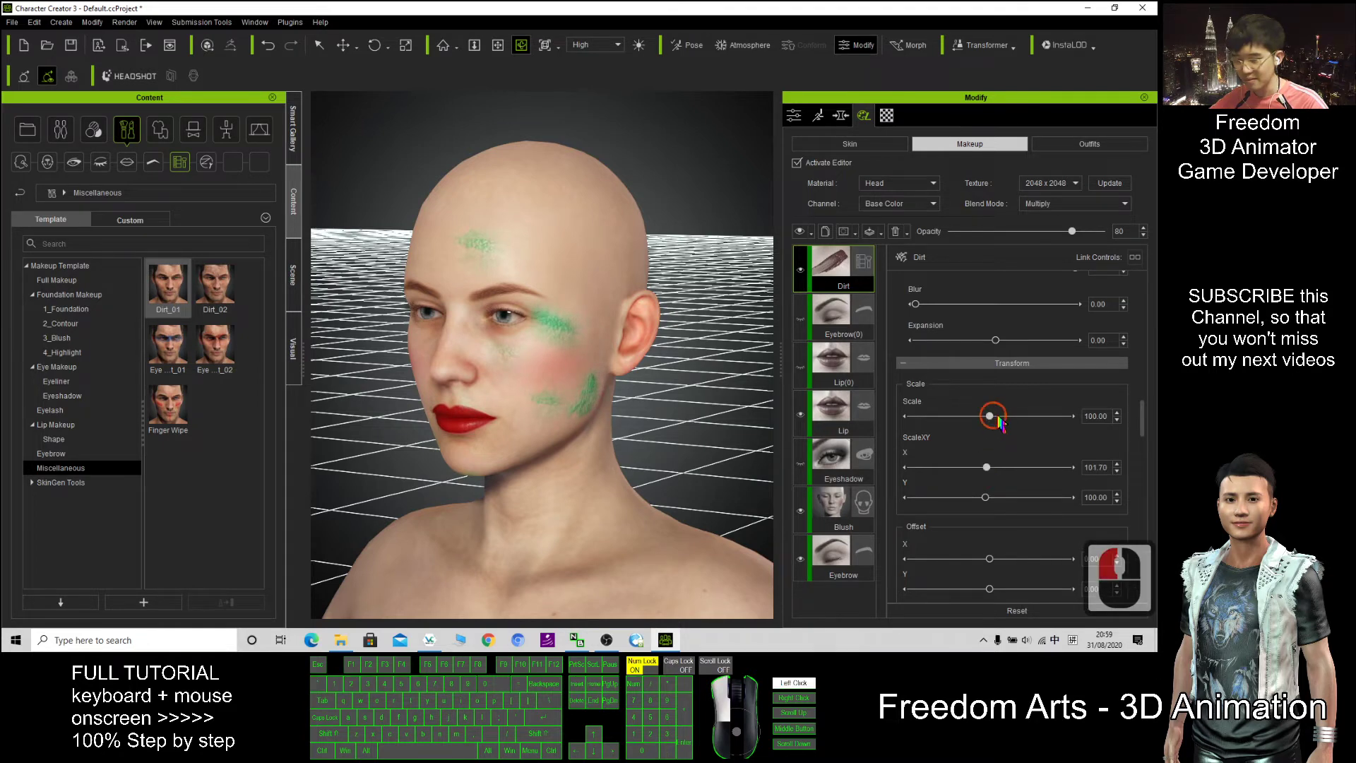
# Set the Dirt layer's Scale to 102.70 and ScaleXY X to 144.98, with a slightly lower Offset X, checking the face from the front.
pyautogui.moveTo(990, 416)
pyautogui.mouseDown()
pyautogui.moveTo(1007, 422)
pyautogui.moveTo(991, 416)
pyautogui.mouseUp()
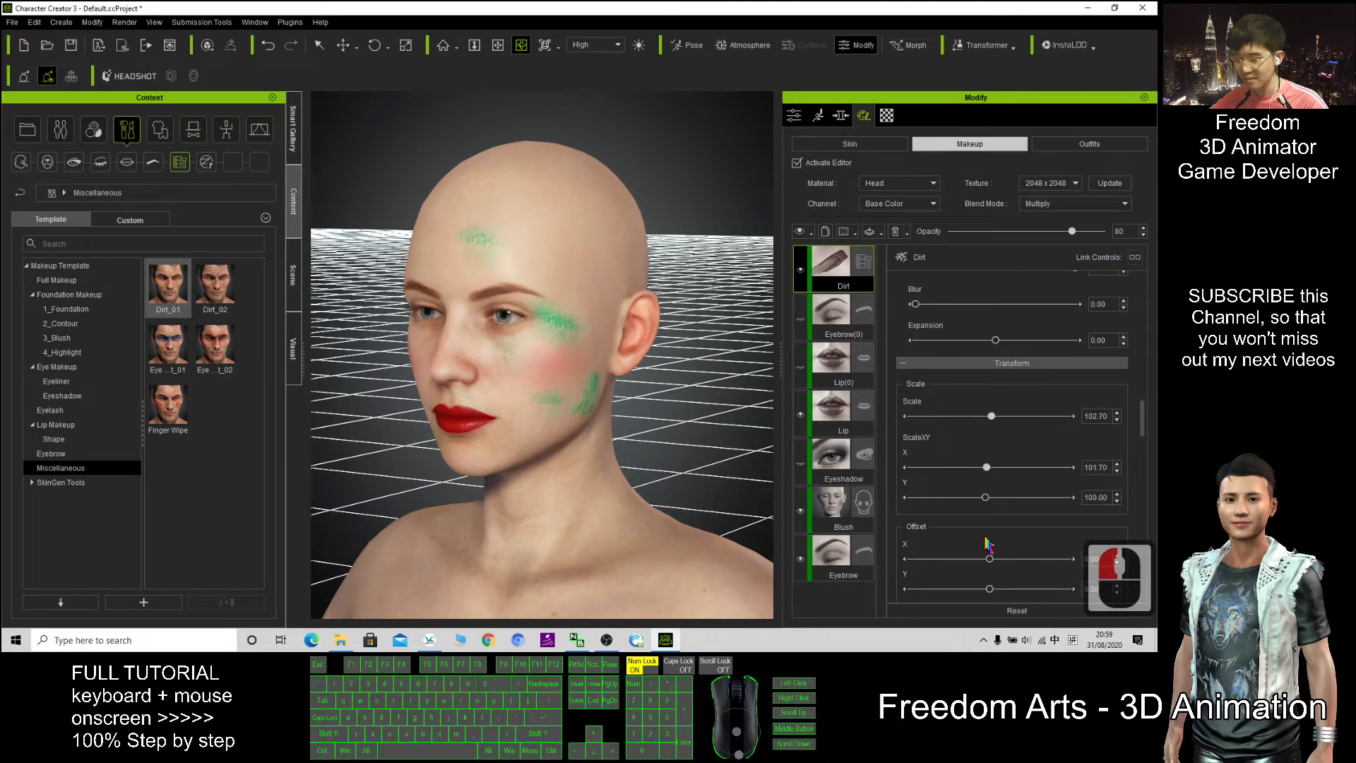
pyautogui.moveTo(997, 565); pyautogui.dragTo(980, 561)
pyautogui.press('c')
pyautogui.moveTo(585, 438); pyautogui.dragTo(842, 444)
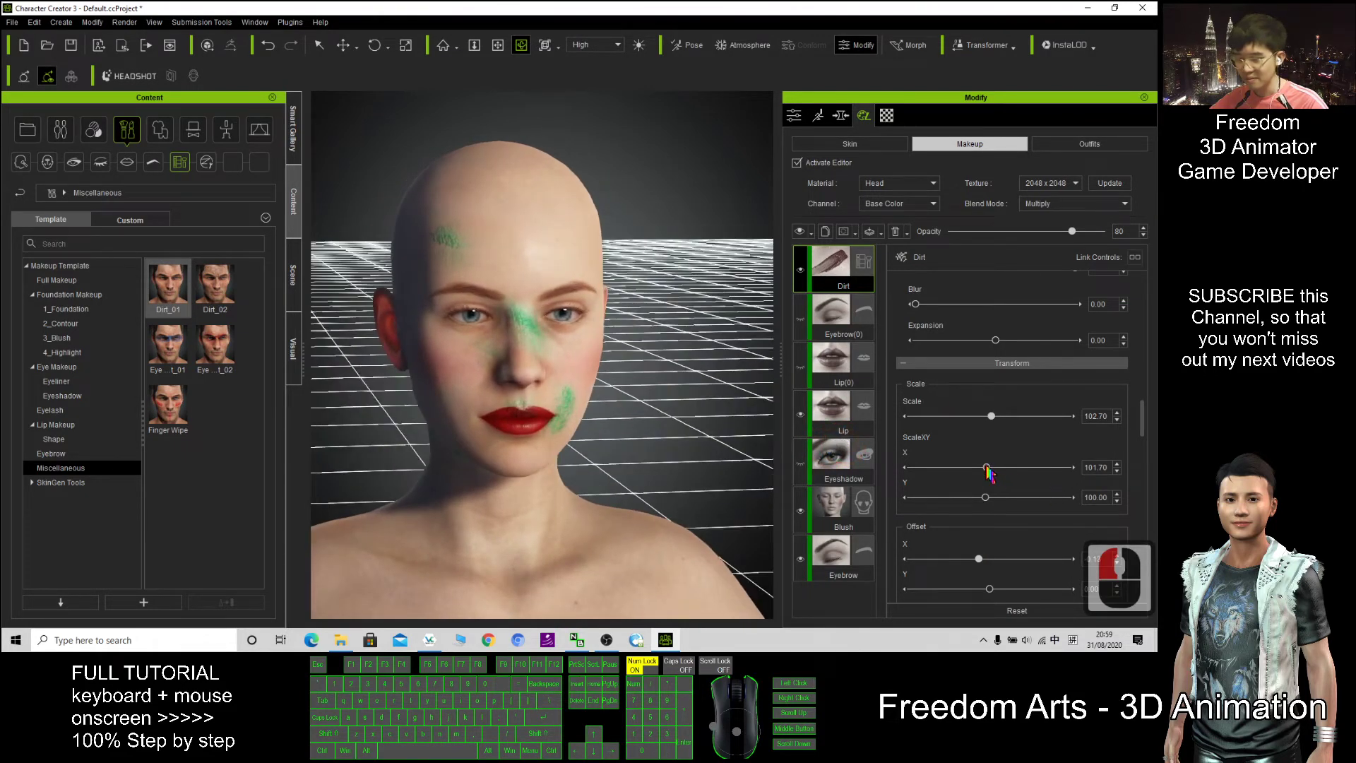
pyautogui.moveTo(987, 469); pyautogui.dragTo(1022, 468)
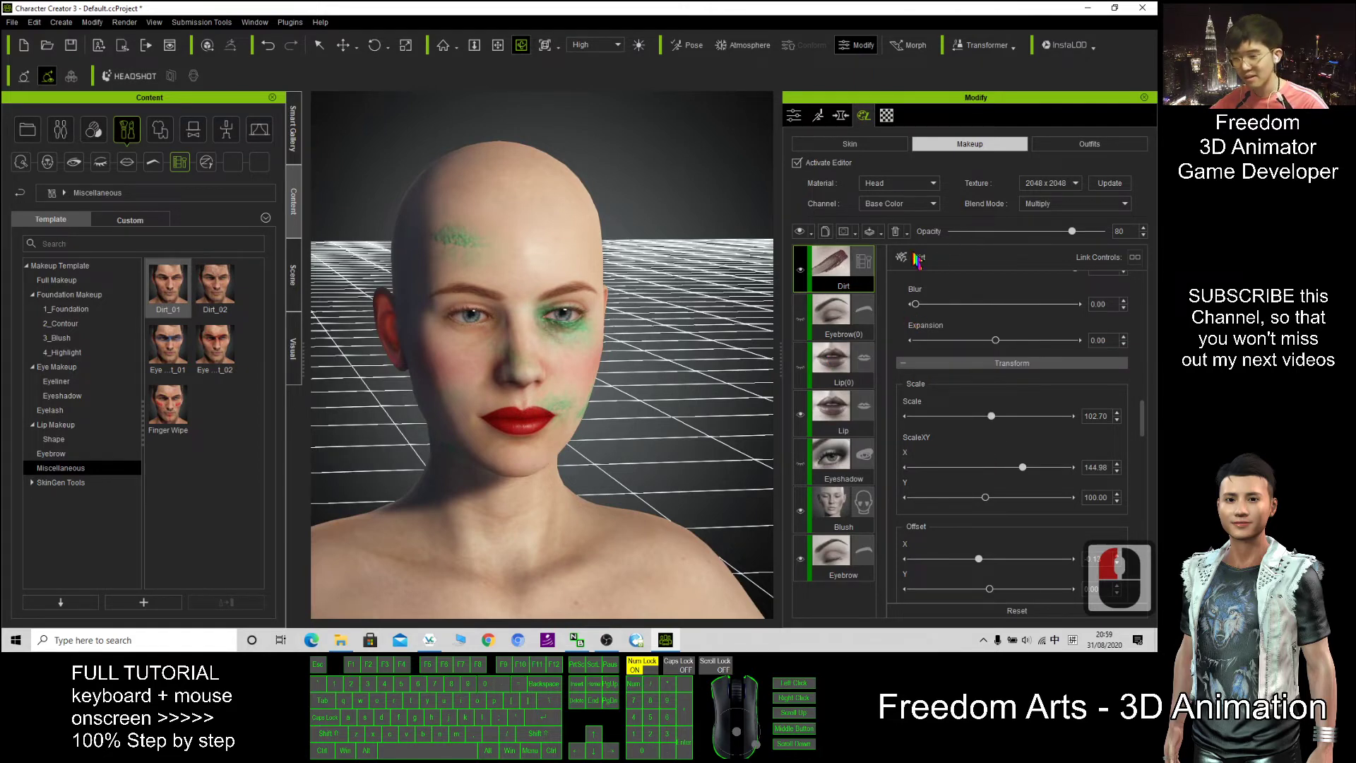
# Try a Pattern Scale of 89.58 on the Eyebrow(0) layer, and show that layer in place of the Eyebrow layer.
pyautogui.click(836, 312)
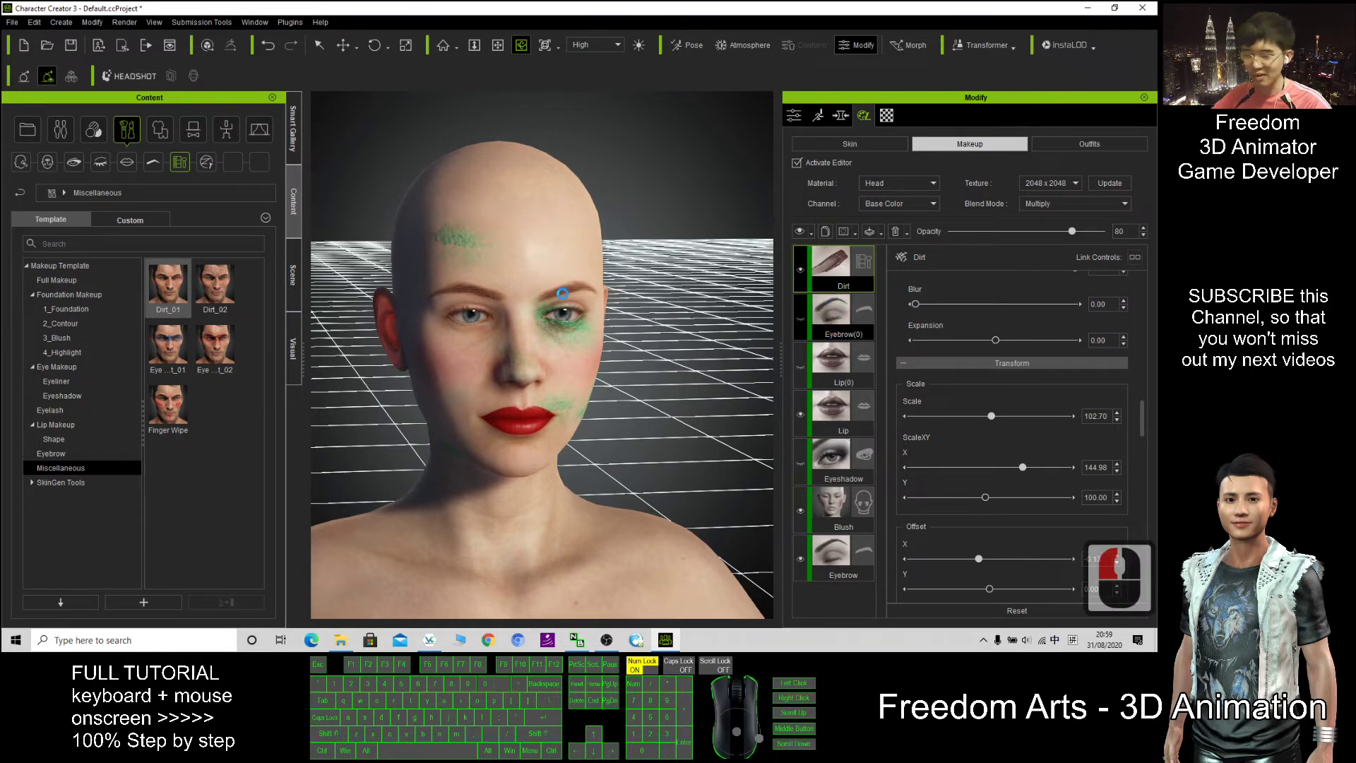
pyautogui.scroll(6, 1006, 342)
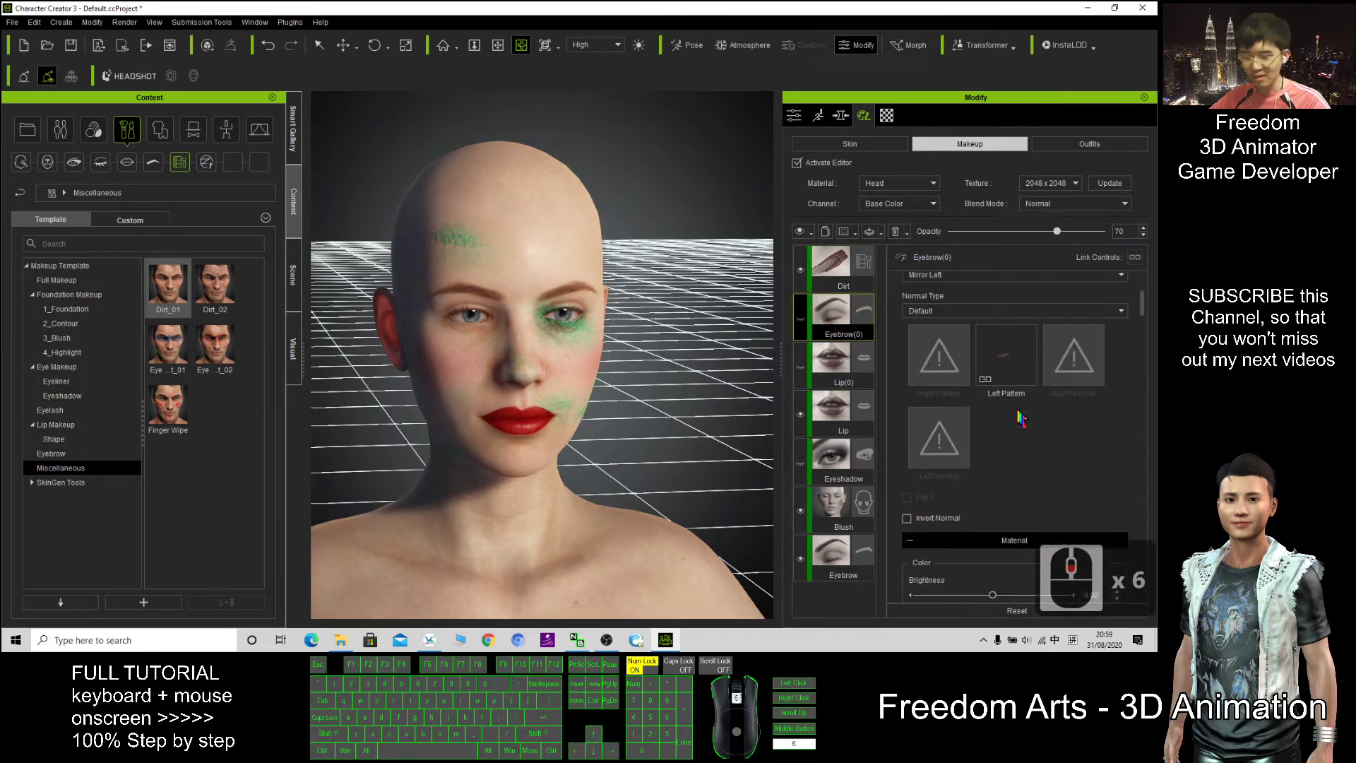
pyautogui.scroll(-11, 998, 326)
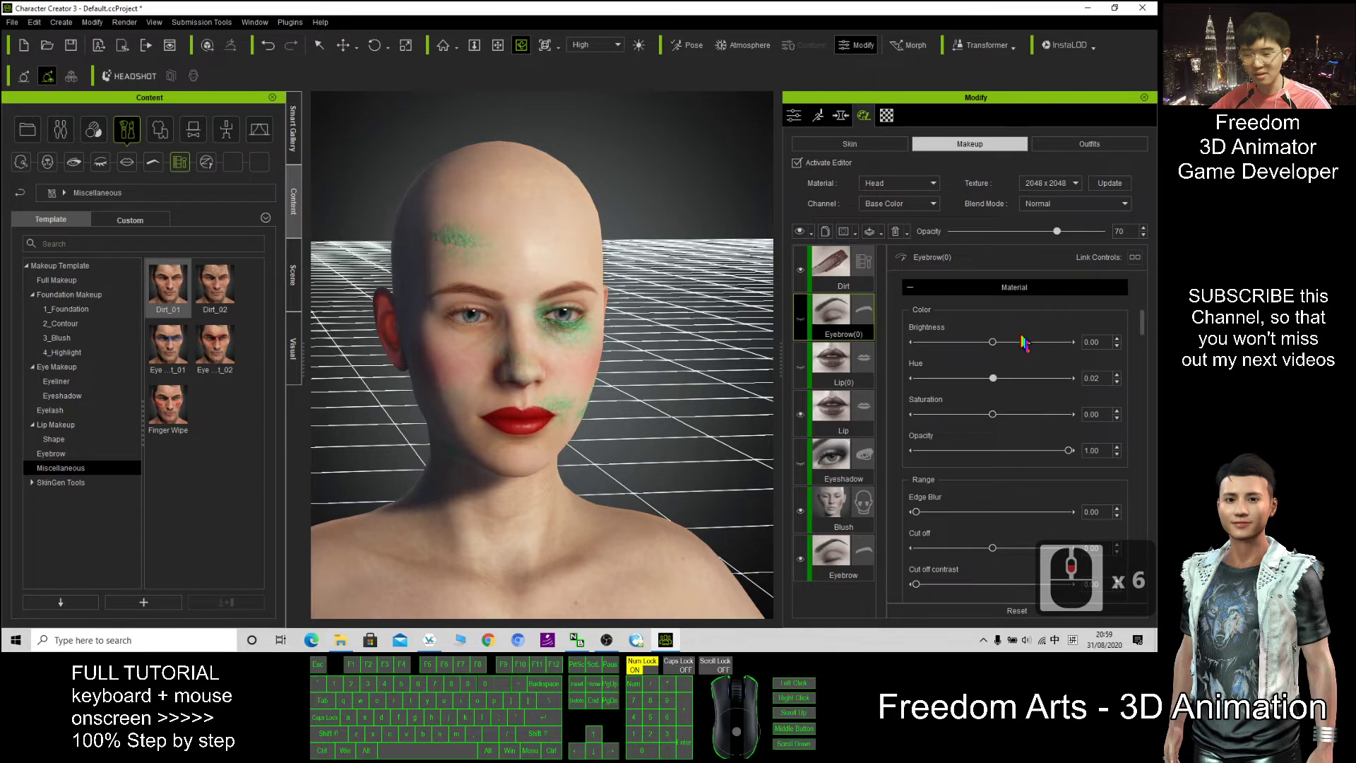
pyautogui.scroll(-16, 991, 454)
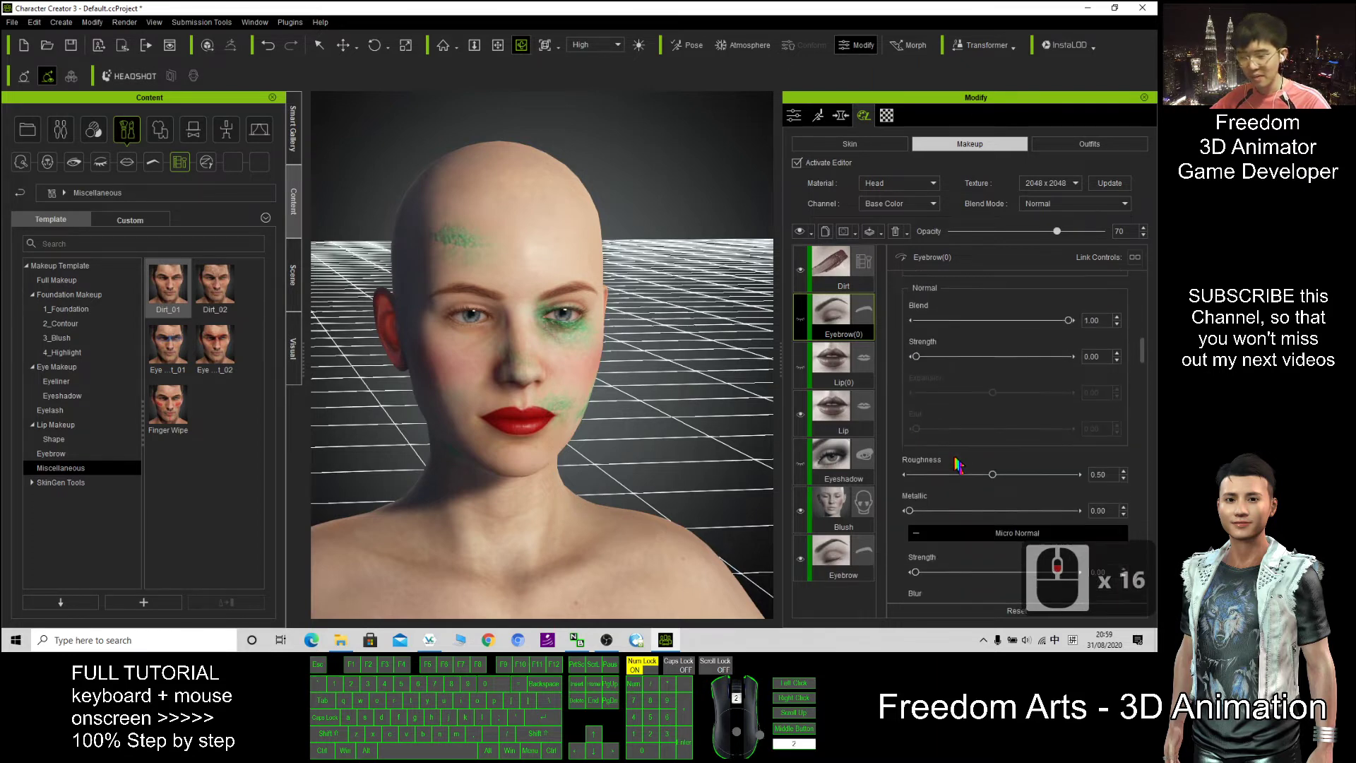
pyautogui.scroll(-2, 979, 501)
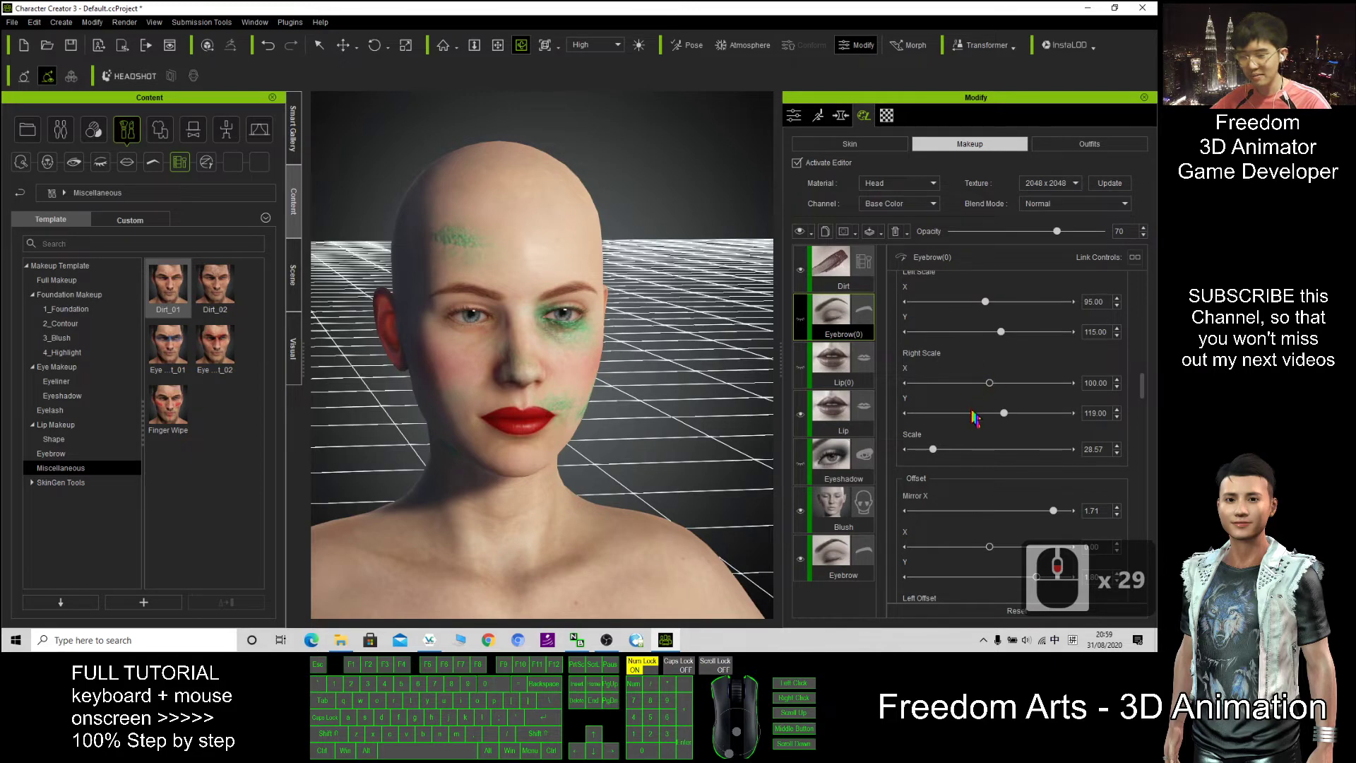
pyautogui.scroll(5, 975, 418)
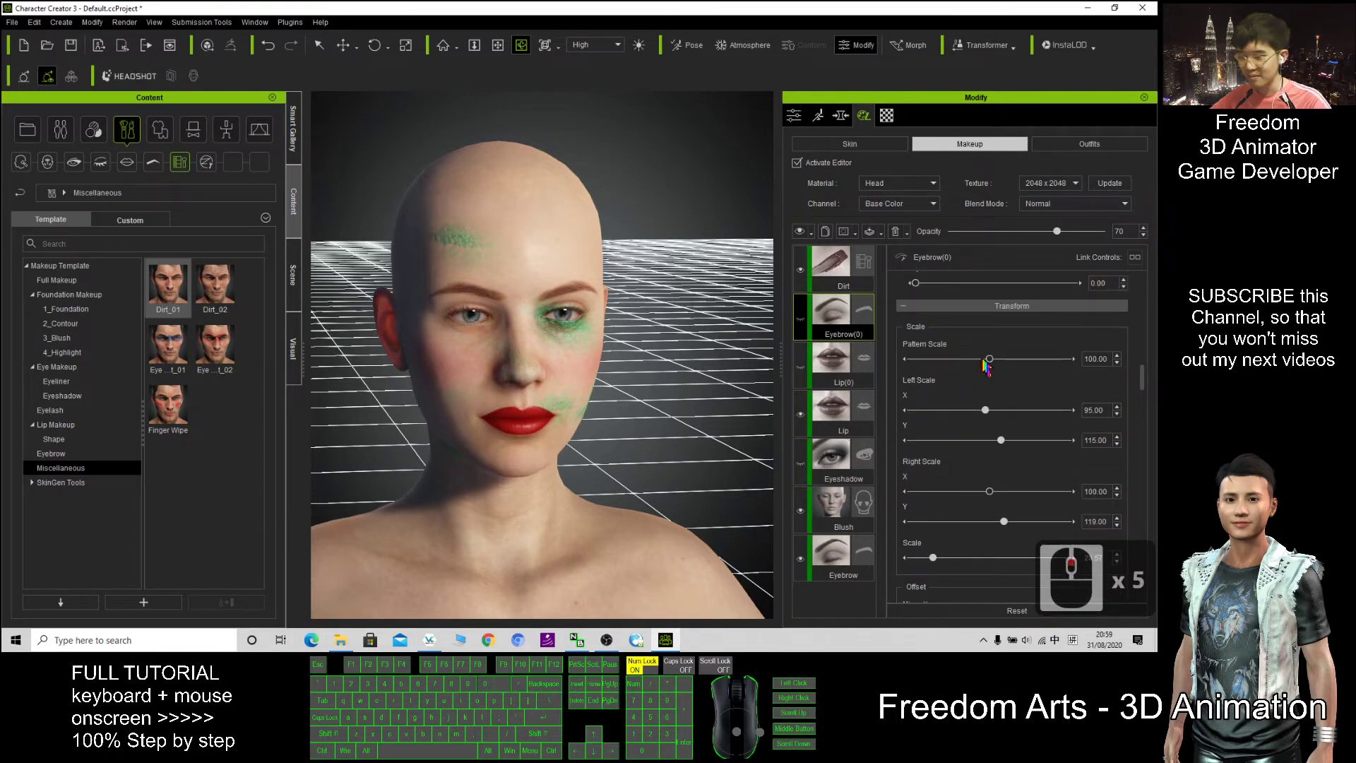
pyautogui.moveTo(989, 360); pyautogui.dragTo(1047, 364)
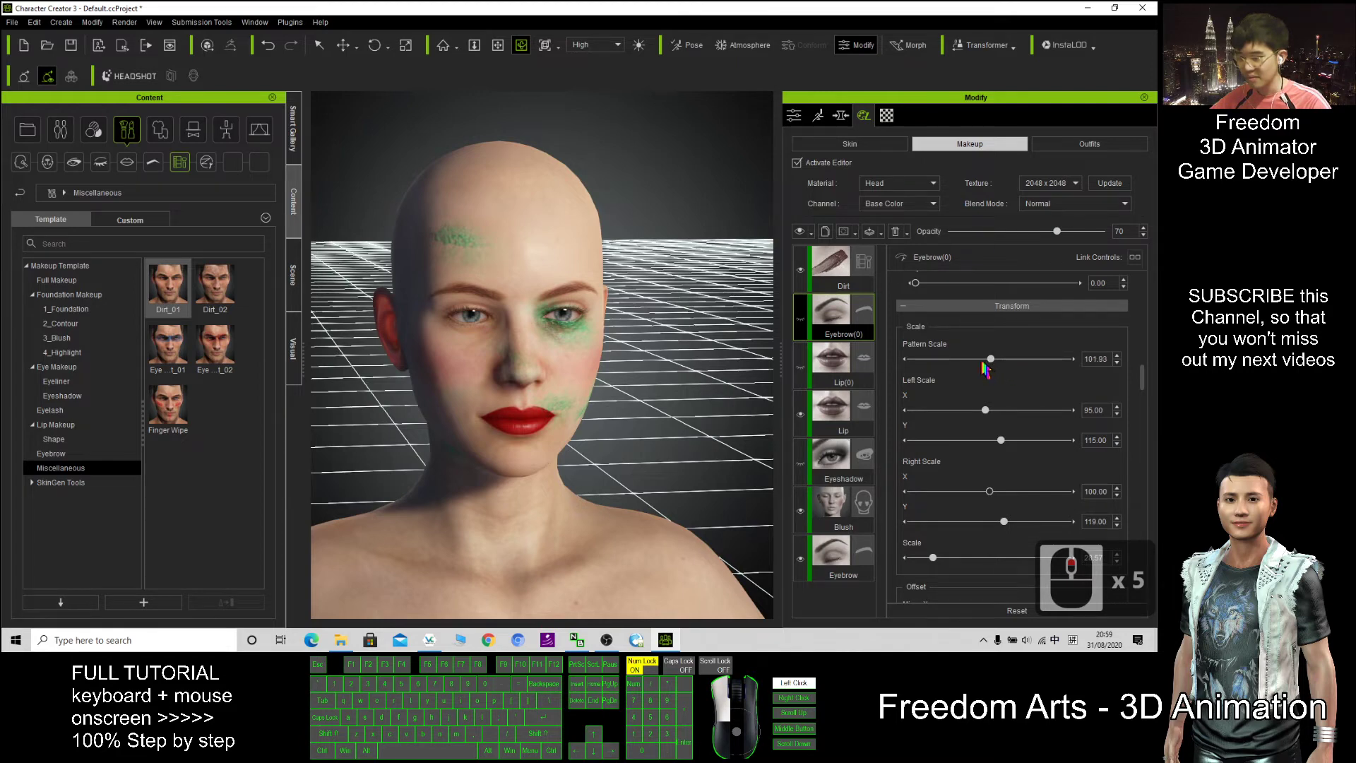
pyautogui.moveTo(985, 369); pyautogui.dragTo(931, 358)
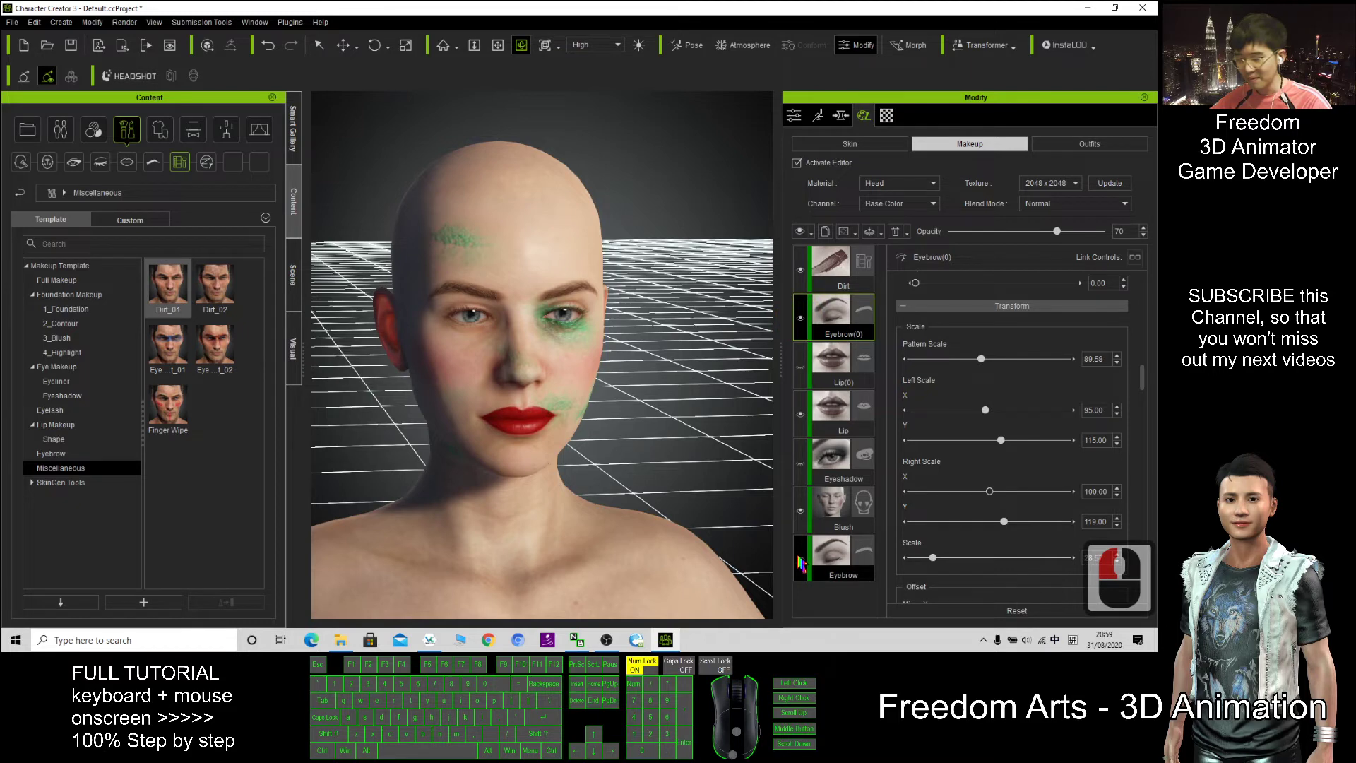
pyautogui.click(800, 558)
# Set the Eyebrow(0) layer's Pattern Scale to 108.11 while viewing the brows up close, and adjust its Left Scale X.
pyautogui.moveTo(980, 365)
pyautogui.mouseDown()
pyautogui.moveTo(1054, 361)
pyautogui.moveTo(990, 370)
pyautogui.mouseUp()
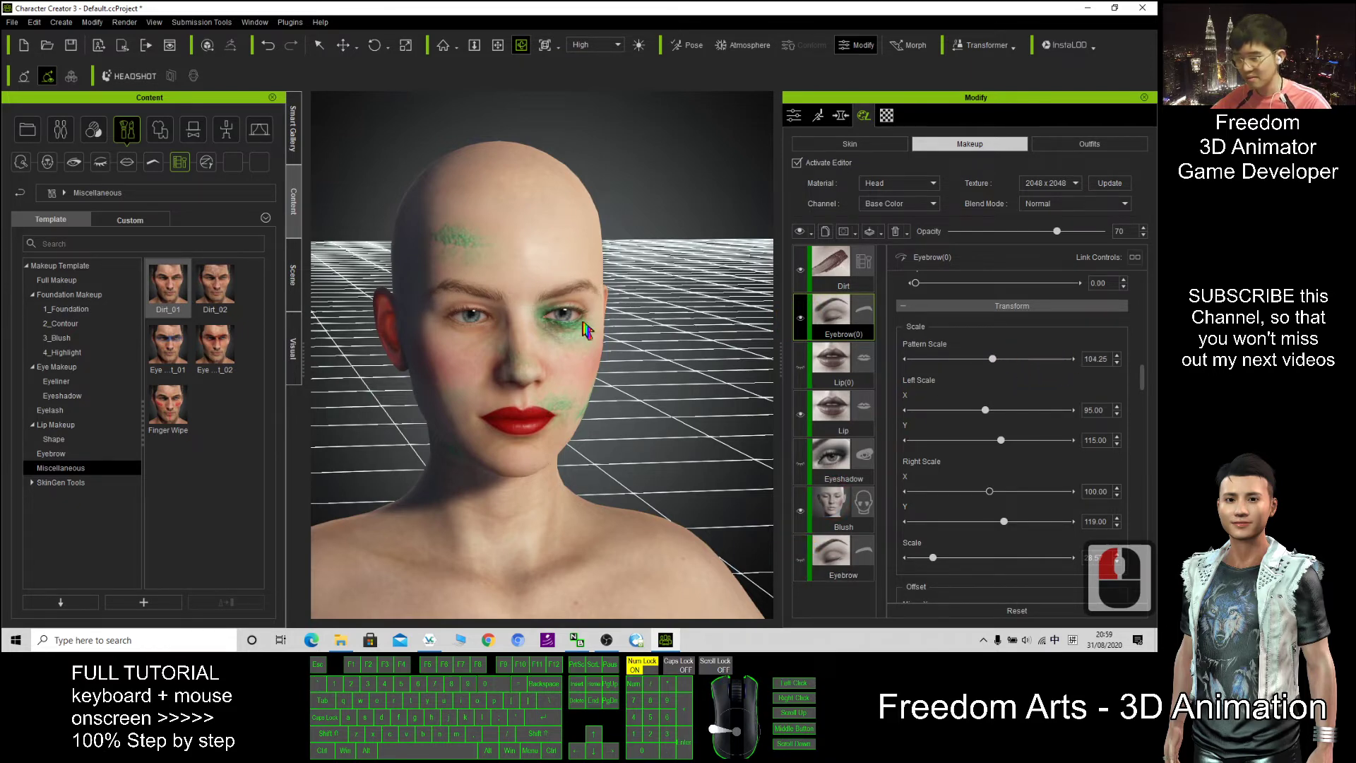
pyautogui.scroll(4, 595, 317)
pyautogui.scroll(-1, 601, 315)
pyautogui.press('x')
pyautogui.moveTo(623, 309); pyautogui.dragTo(734, 359)
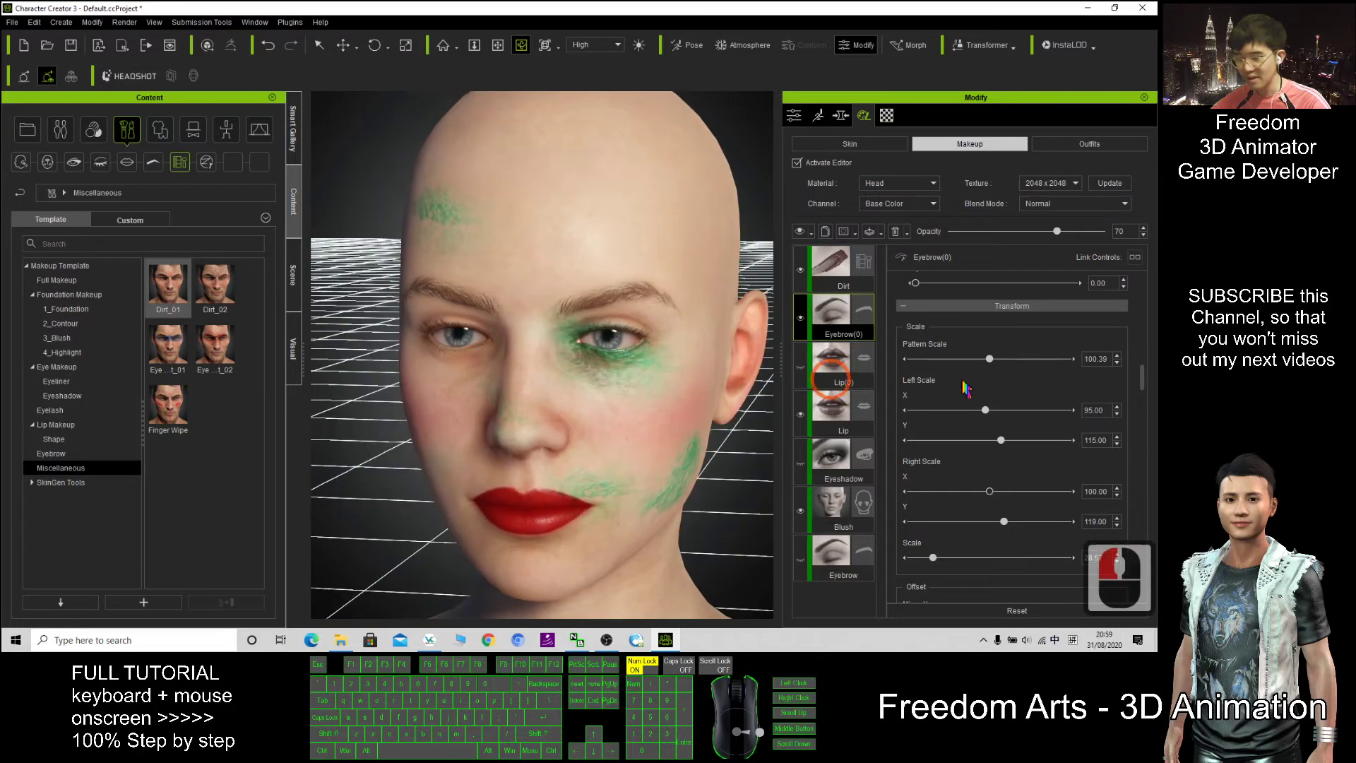
pyautogui.moveTo(989, 360)
pyautogui.mouseDown()
pyautogui.moveTo(947, 361)
pyautogui.moveTo(996, 360)
pyautogui.mouseUp()
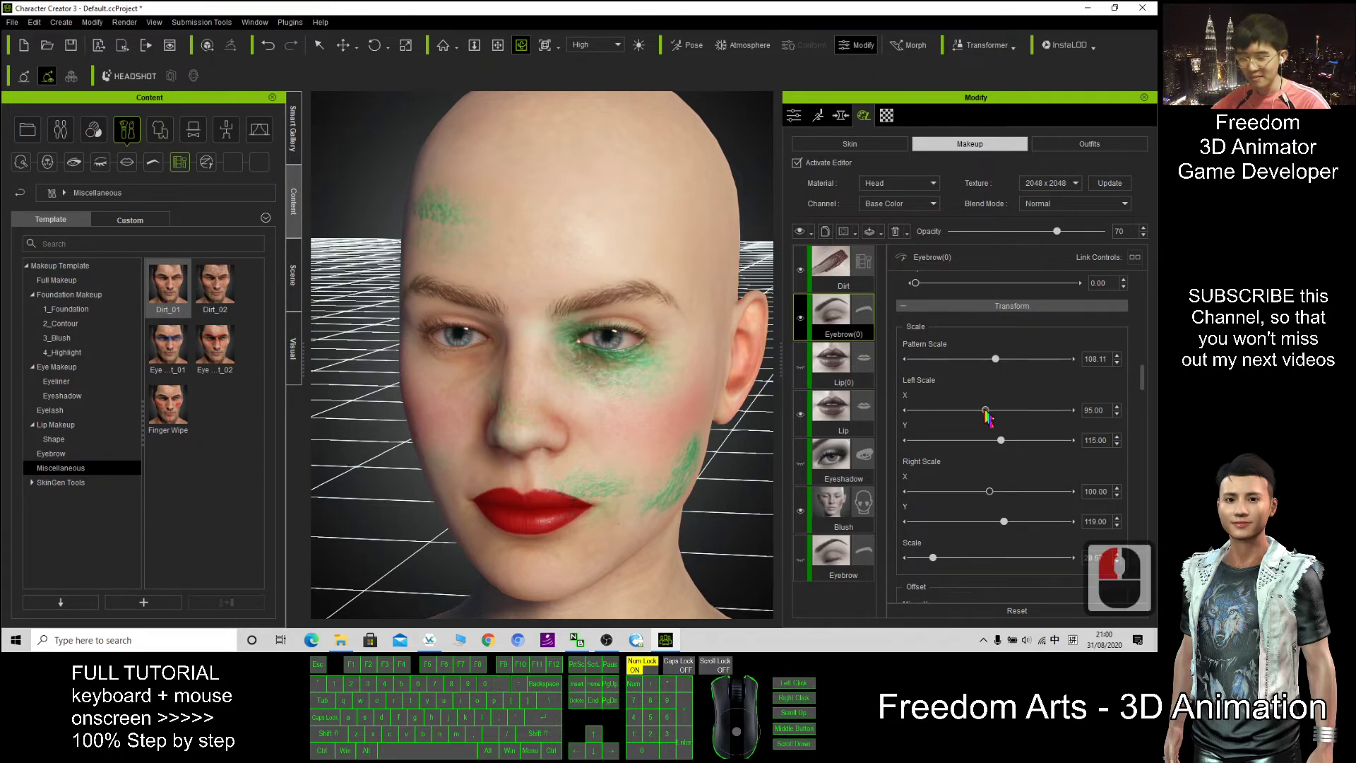
pyautogui.moveTo(986, 415)
pyautogui.mouseDown()
pyautogui.moveTo(1038, 413)
pyautogui.moveTo(997, 423)
pyautogui.mouseUp()
# Bring the two eyebrows together with a Mirror X offset of 1.13 and set the Eyebrow(0) layer's Scale to 32.43.
pyautogui.scroll(-5, 1063, 477)
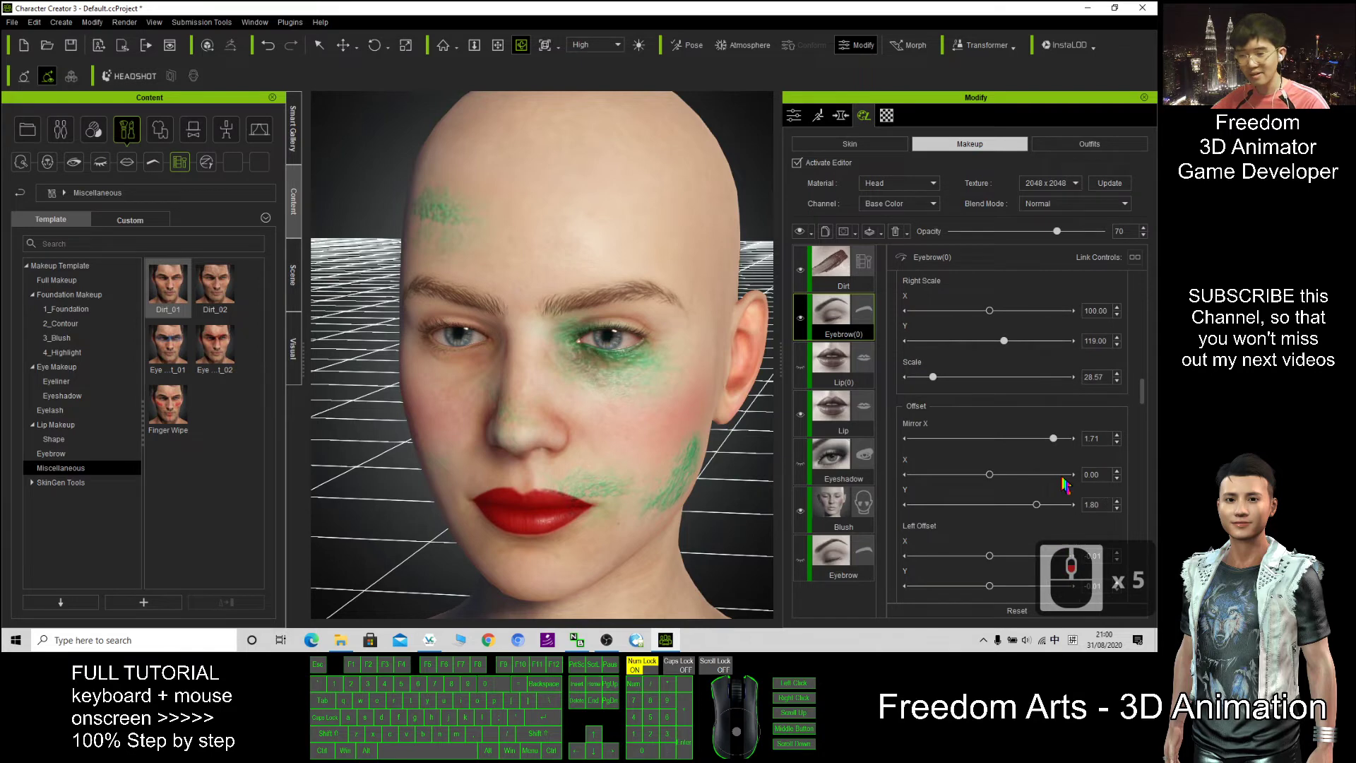
pyautogui.moveTo(938, 381)
pyautogui.mouseDown()
pyautogui.moveTo(988, 377)
pyautogui.moveTo(921, 384)
pyautogui.mouseUp()
pyautogui.moveTo(1053, 442); pyautogui.dragTo(1022, 439)
pyautogui.press('c')
pyautogui.moveTo(544, 388); pyautogui.dragTo(585, 388)
pyautogui.moveTo(926, 376)
pyautogui.mouseDown()
pyautogui.moveTo(947, 385)
pyautogui.moveTo(936, 379)
pyautogui.mouseUp()
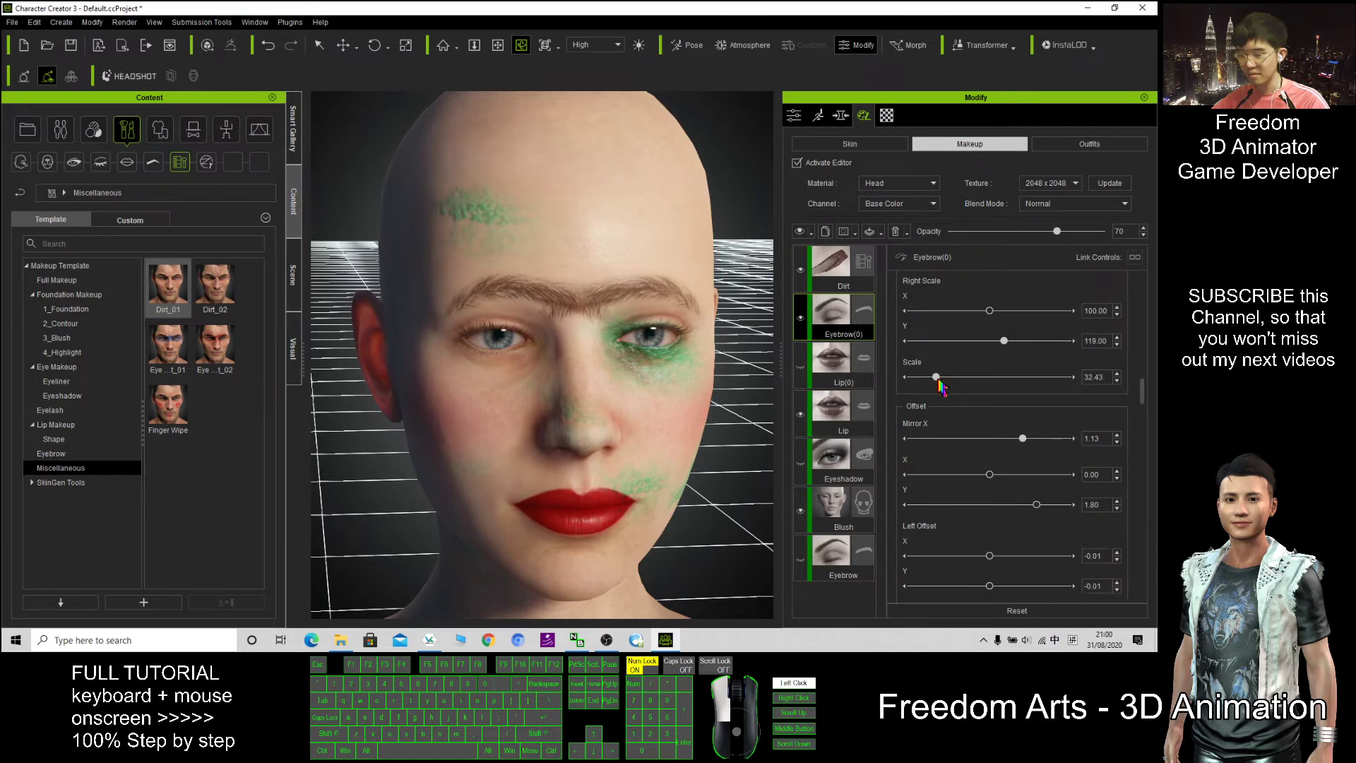
# Set the Eyebrow(0) layer's Mirror X offset to 1.25 and view the brows from an angle.
pyautogui.click(1022, 438)
pyautogui.moveTo(1017, 441); pyautogui.dragTo(1029, 439)
pyautogui.press('c')
pyautogui.moveTo(570, 341)
pyautogui.mouseDown()
pyautogui.moveTo(538, 345)
pyautogui.moveTo(558, 346)
pyautogui.mouseUp()
pyautogui.scroll(-3, 1015, 458)
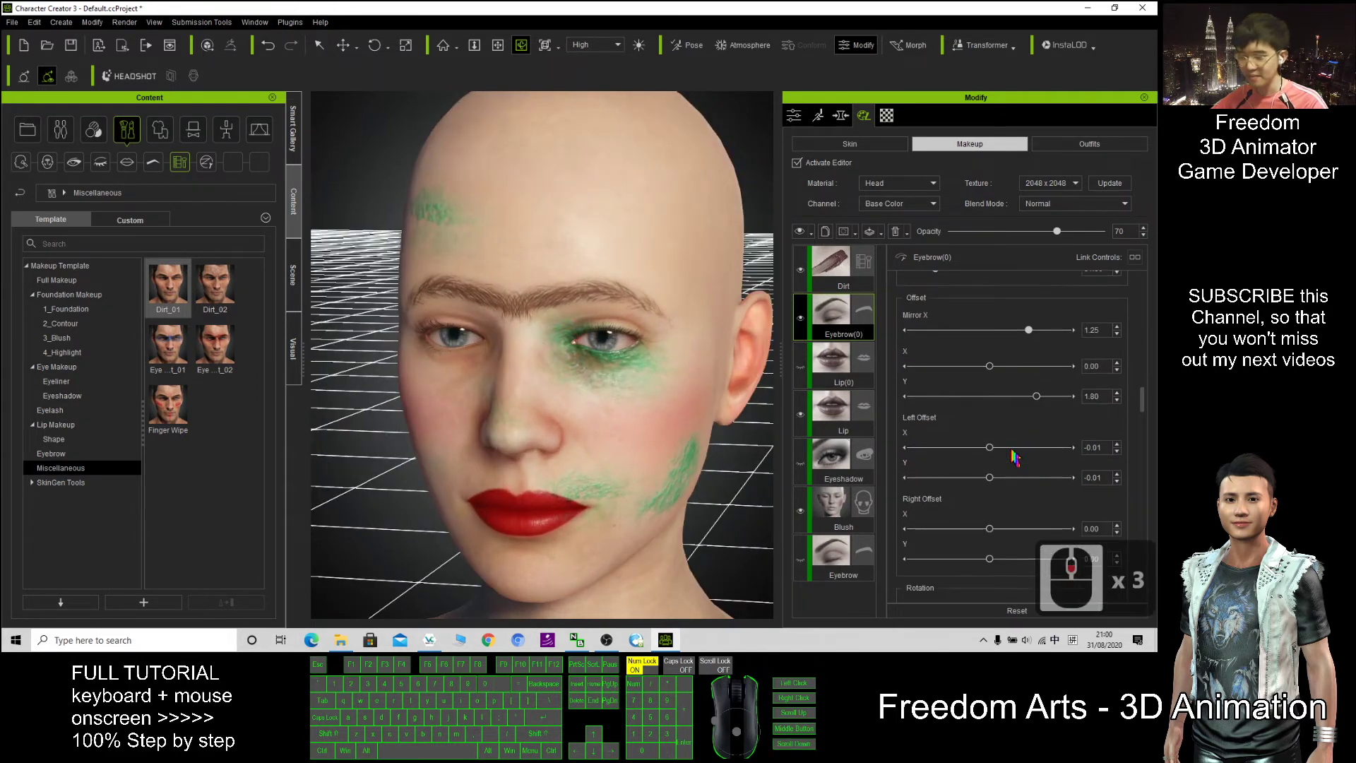
# Change the Lip layer's base color to green.
pyautogui.click(835, 404)
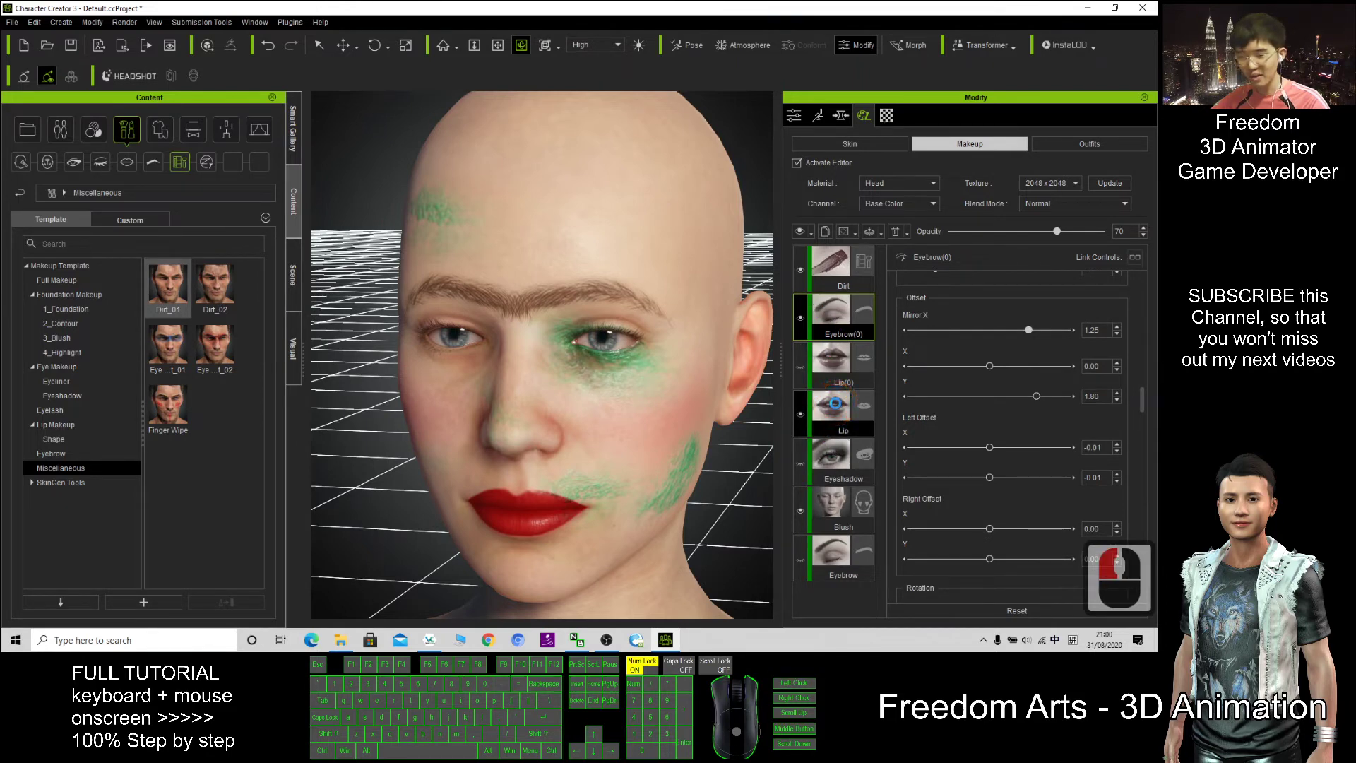
pyautogui.scroll(-13, 1024, 389)
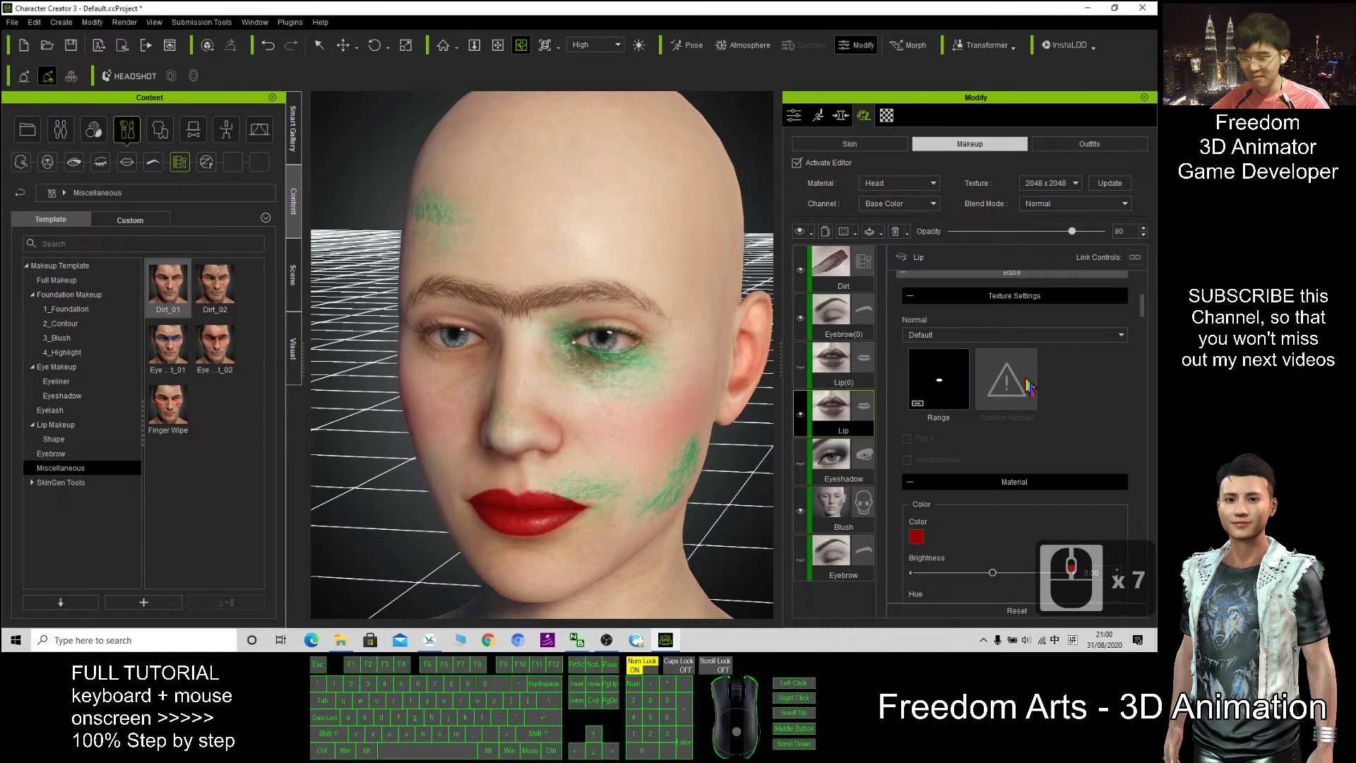
pyautogui.click(916, 320)
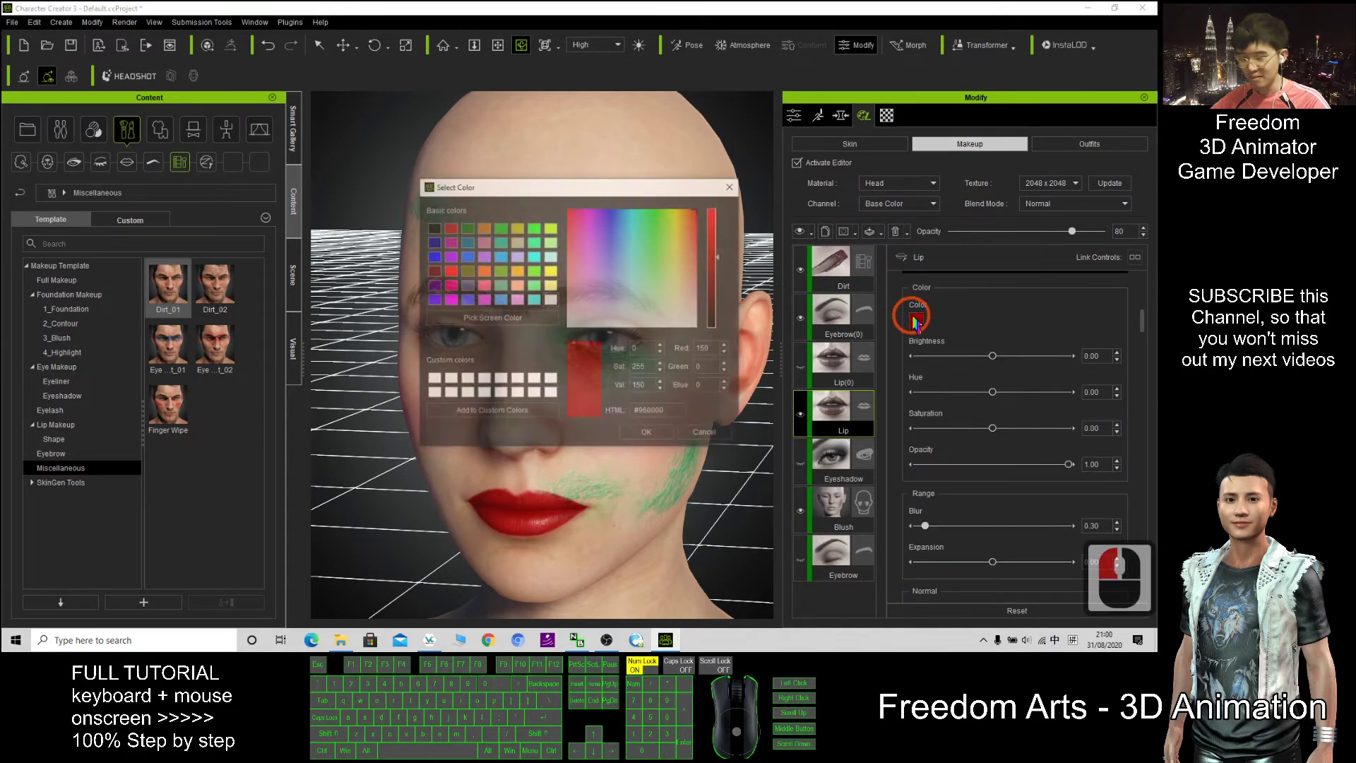
pyautogui.click(643, 434)
pyautogui.click(643, 434)
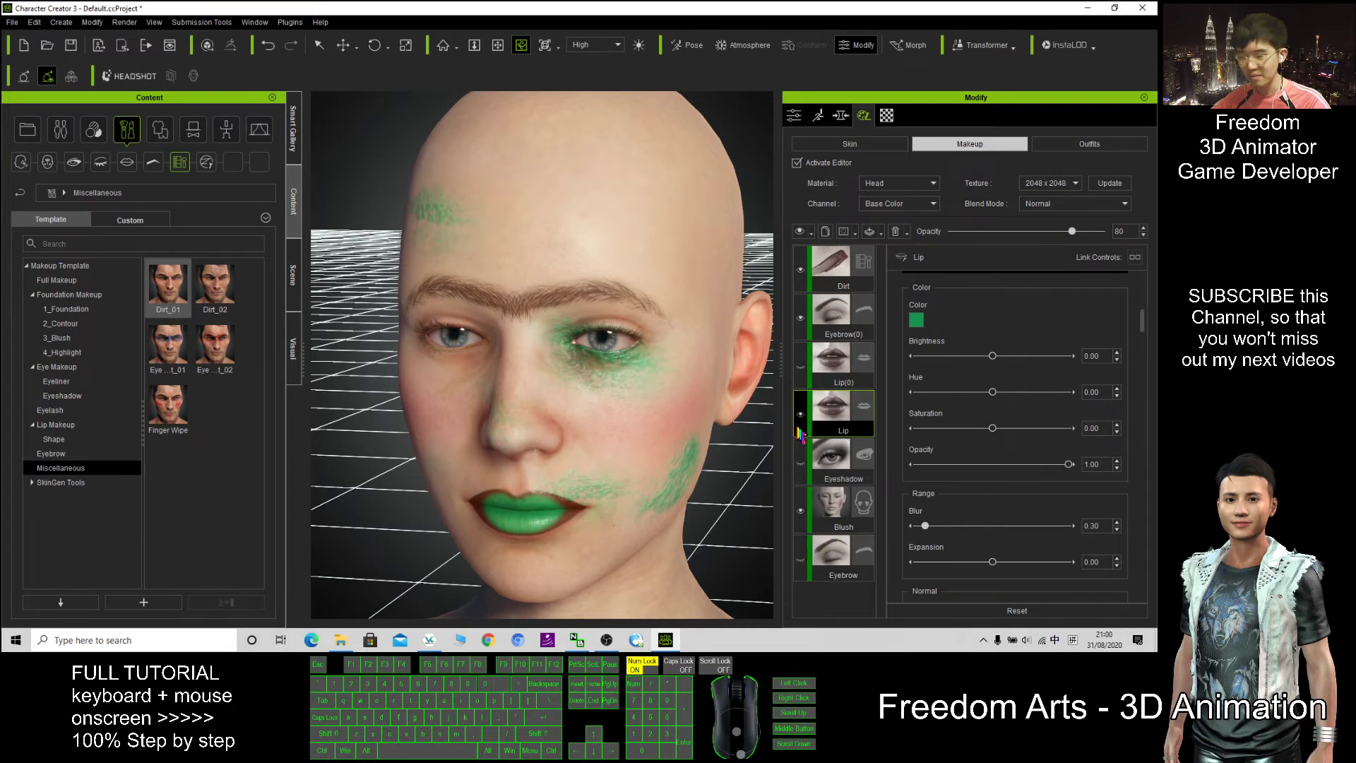
# Set the Lip layer's Contour color to violet-blue and inspect the lip outline up close.
pyautogui.scroll(-16, 1038, 389)
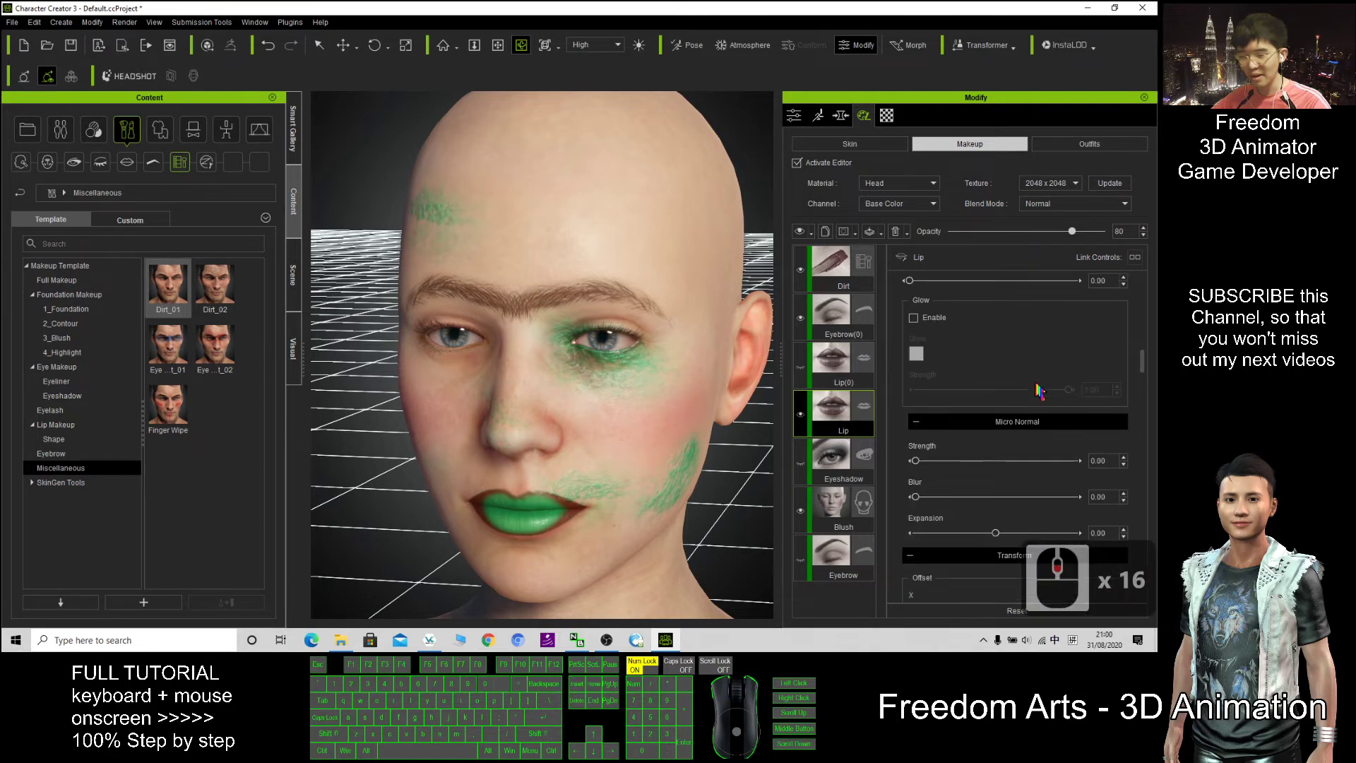
pyautogui.scroll(20, 1038, 391)
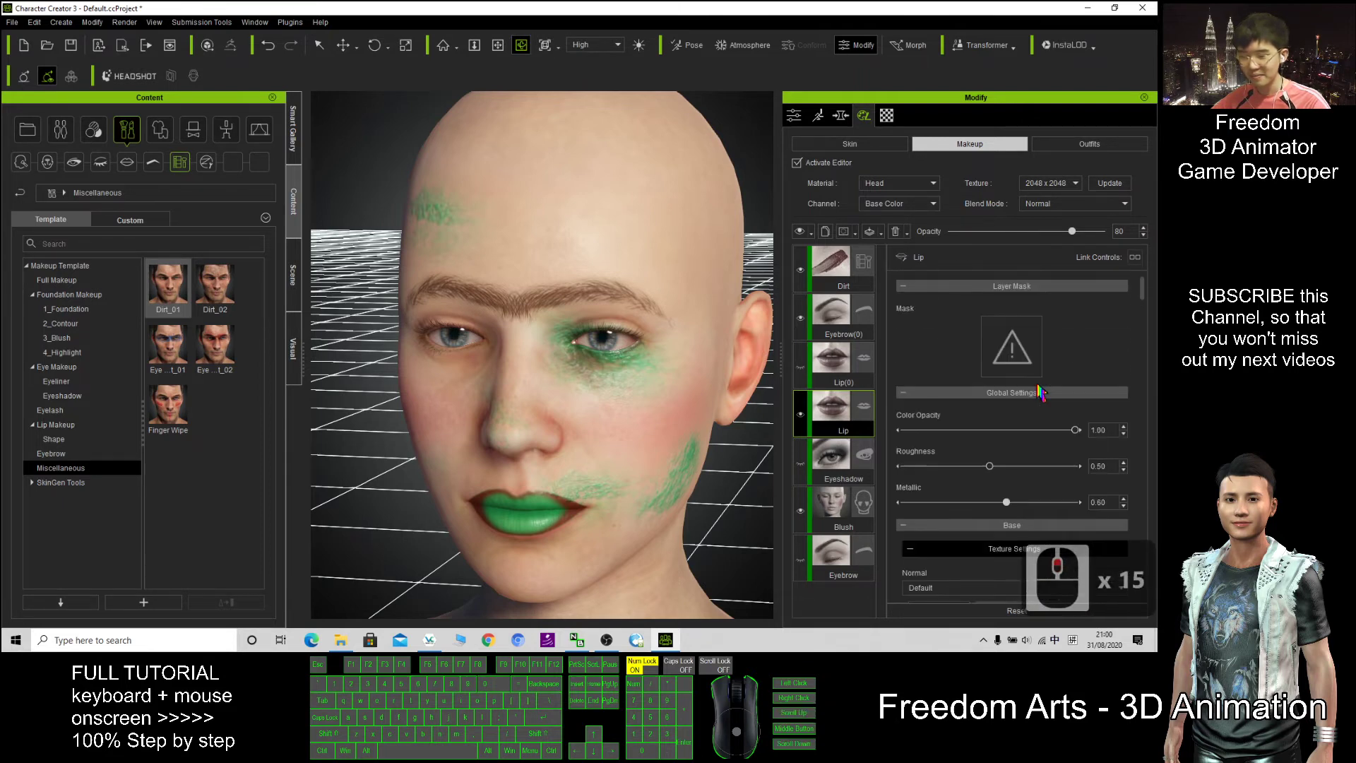
pyautogui.scroll(-20, 1041, 393)
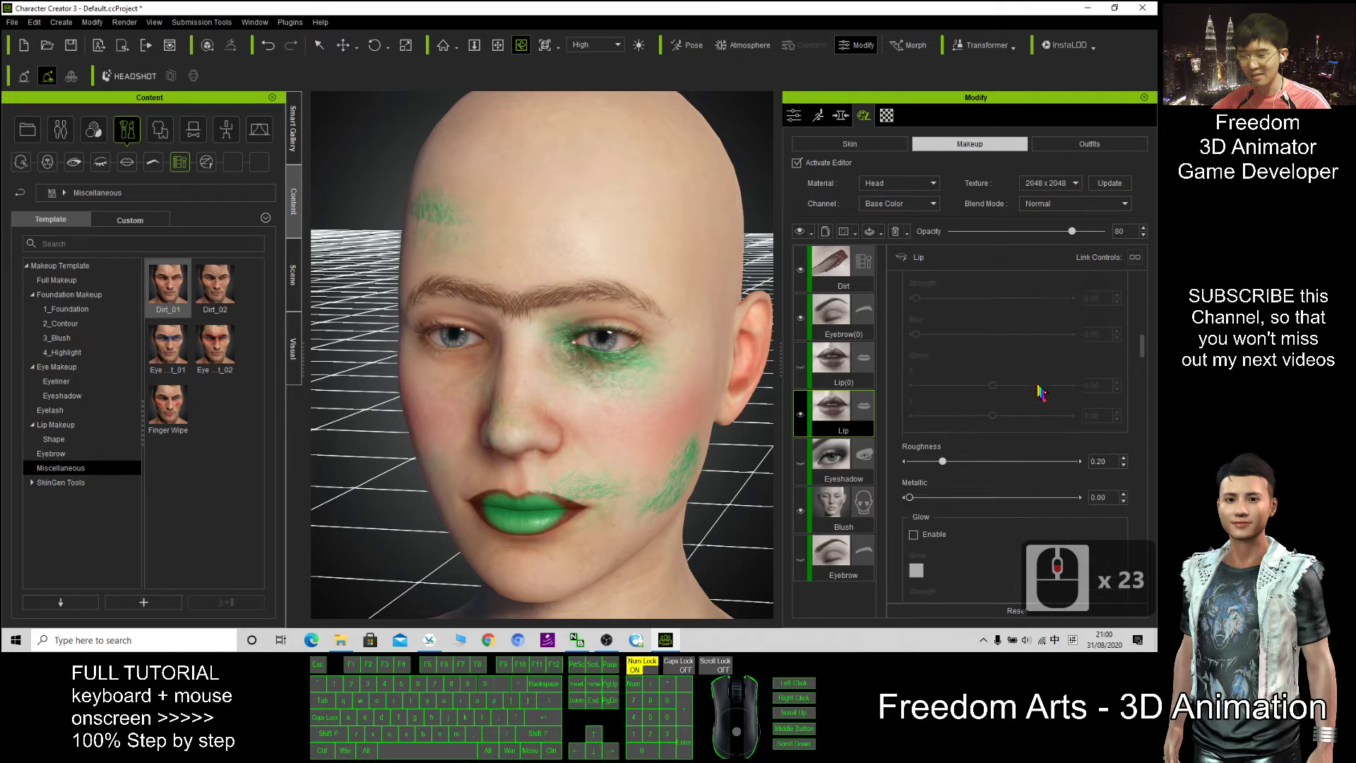
pyautogui.scroll(15, 1043, 400)
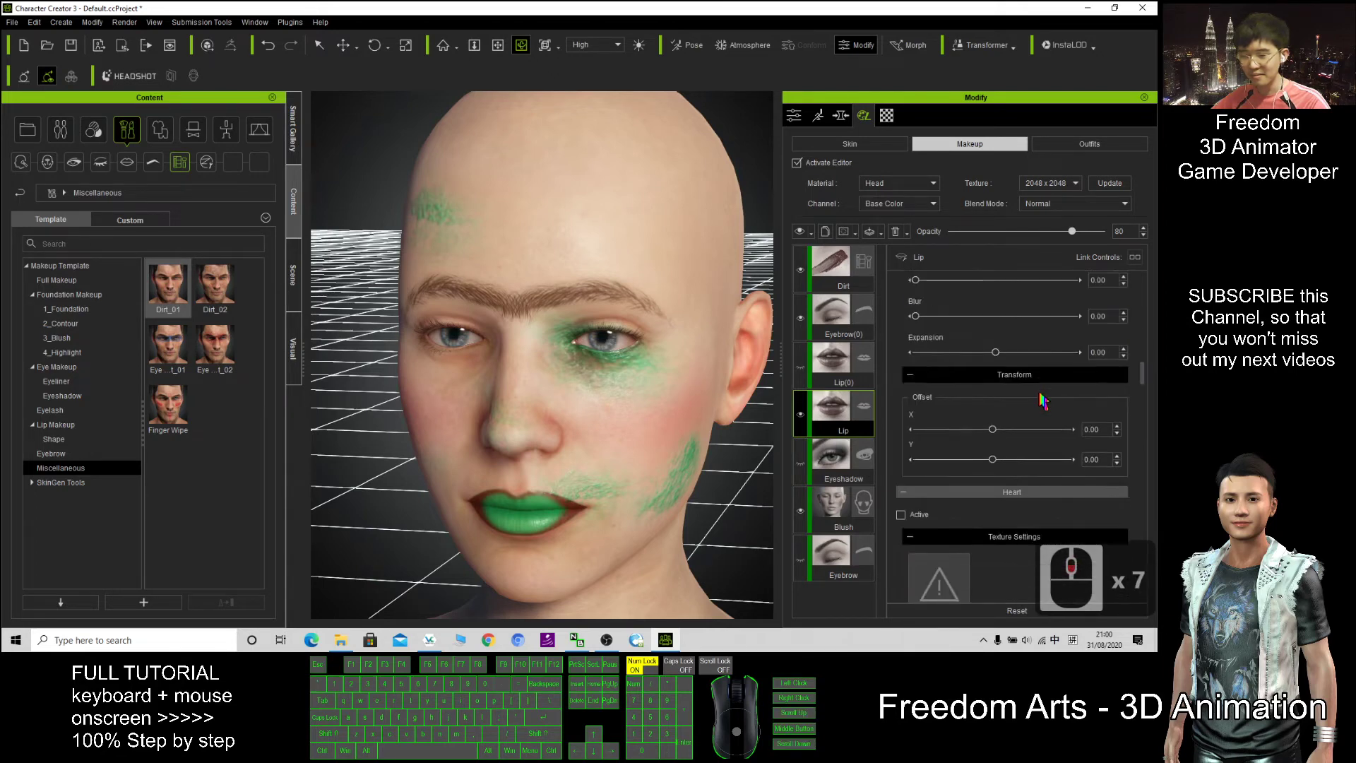
pyautogui.scroll(12, 1043, 401)
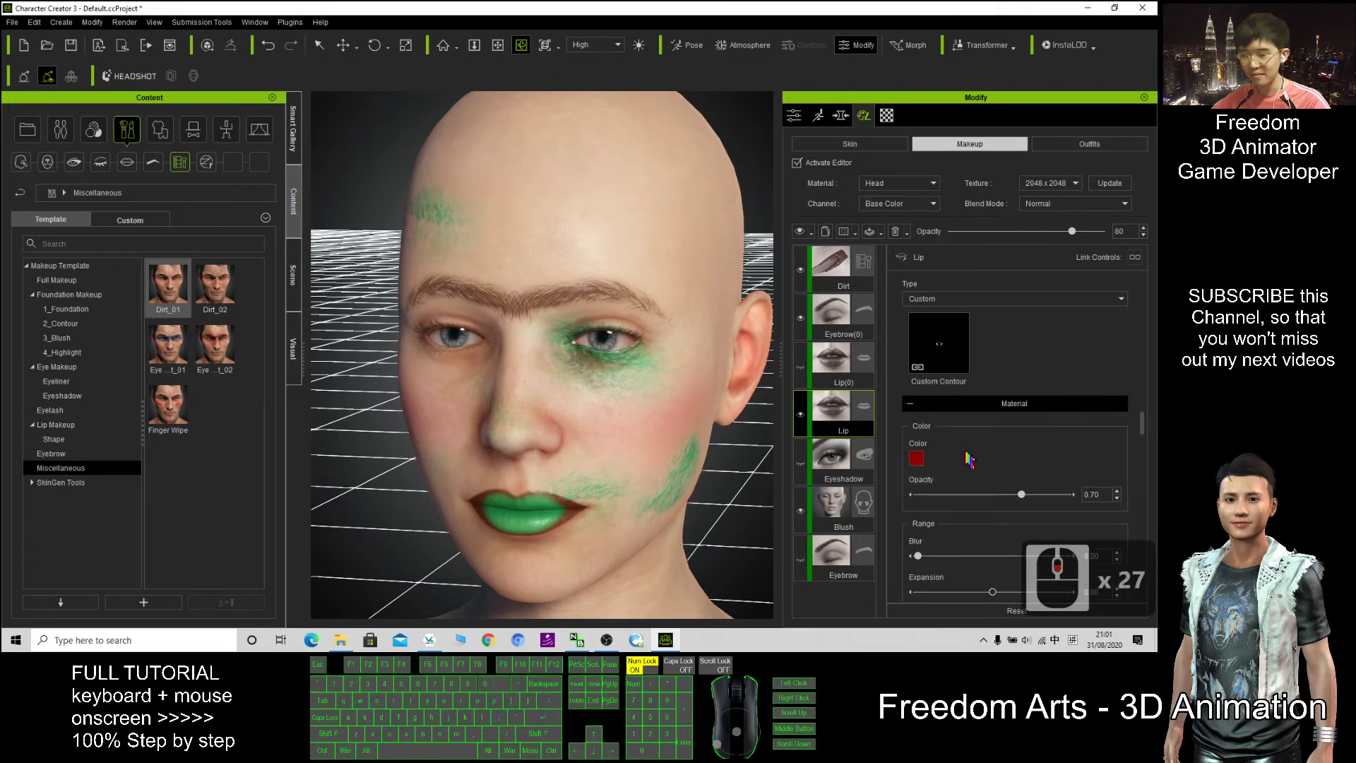
pyautogui.click(918, 460)
pyautogui.click(432, 299)
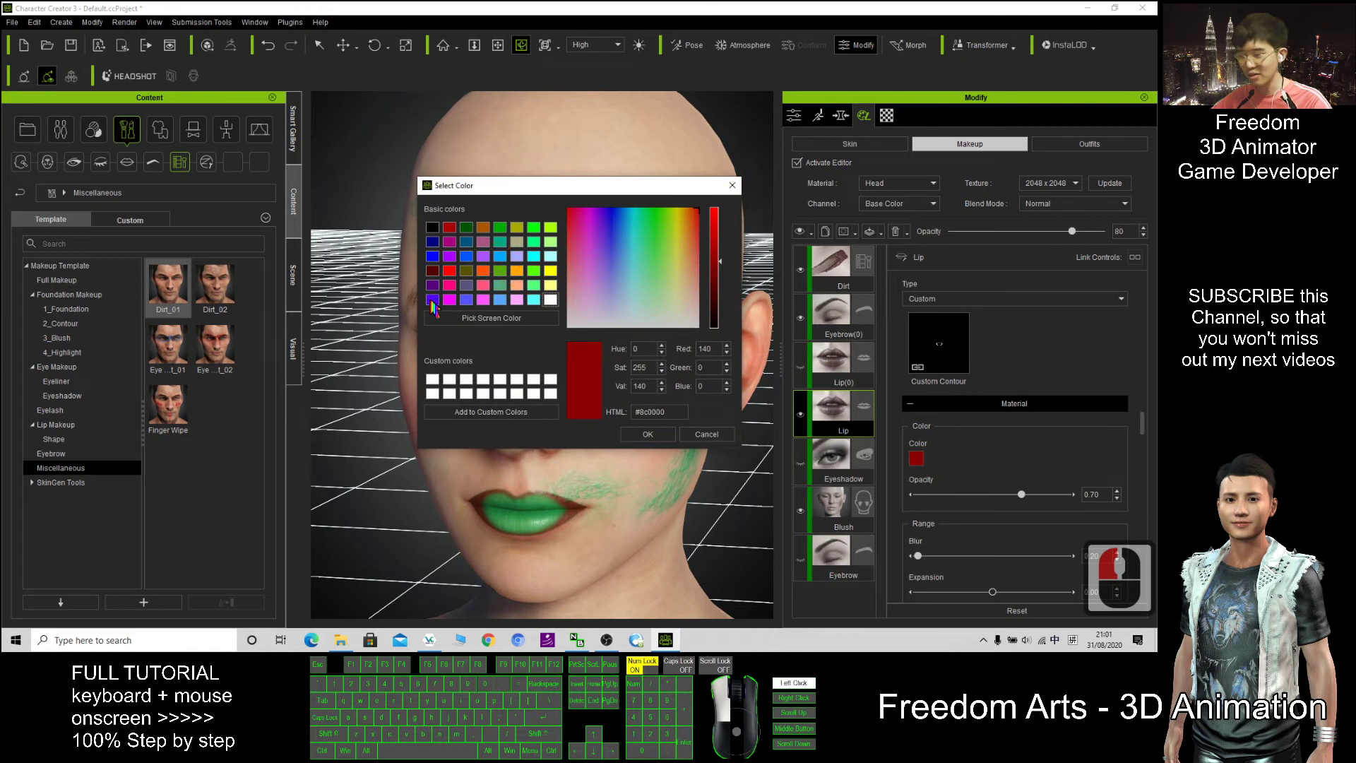
pyautogui.click(644, 435)
pyautogui.scroll(4, 575, 514)
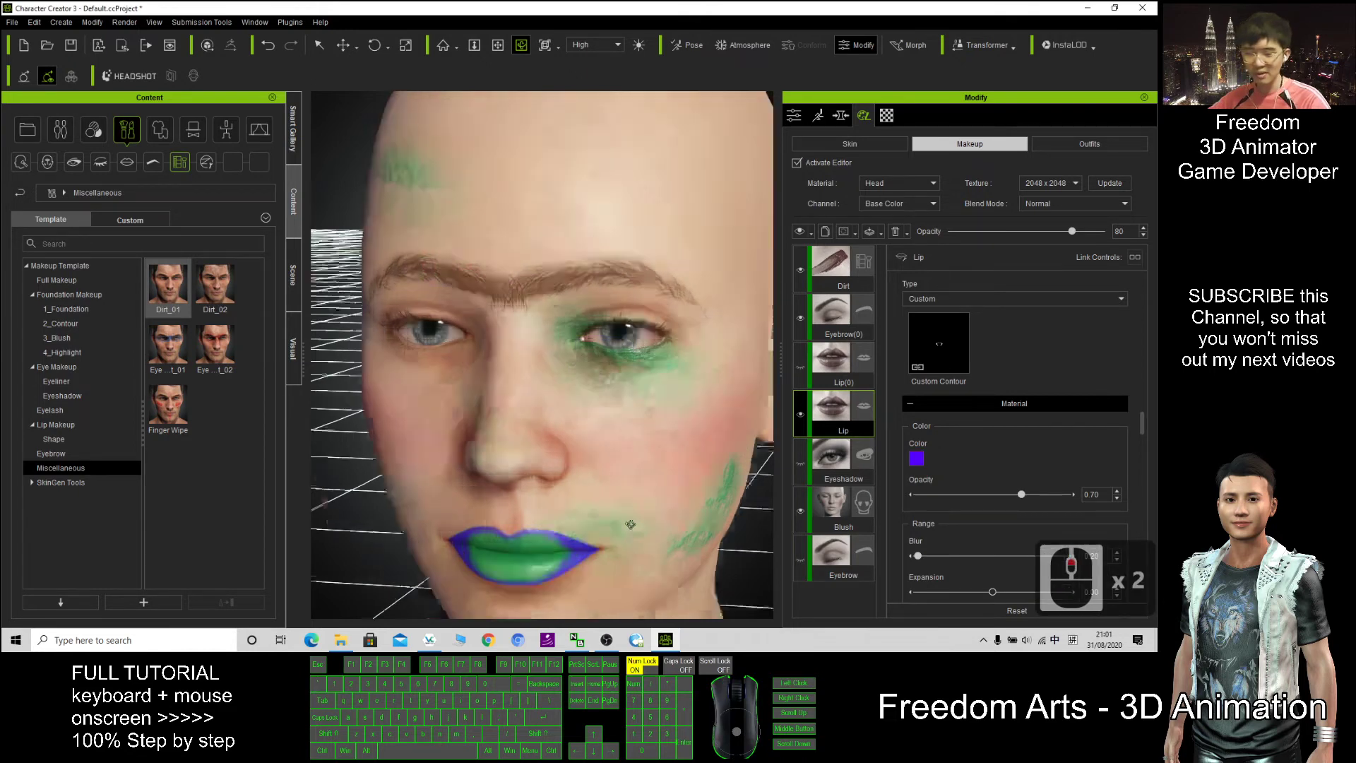
pyautogui.moveTo(634, 510); pyautogui.dragTo(572, 379)
pyautogui.press('c')
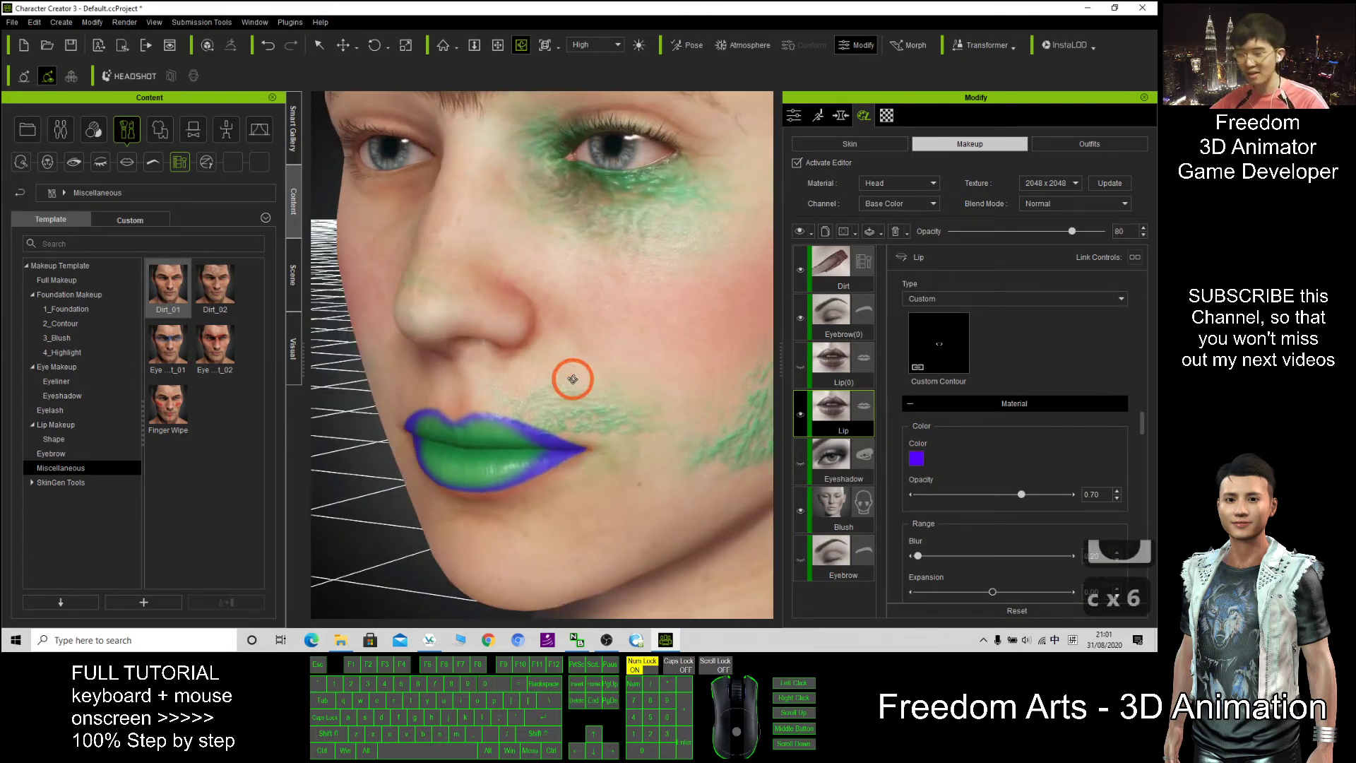
pyautogui.scroll(-6, 666, 366)
# Set the Lip layer's base color to red #aa0000 and view the lips and head from the side.
pyautogui.scroll(-5, 1007, 442)
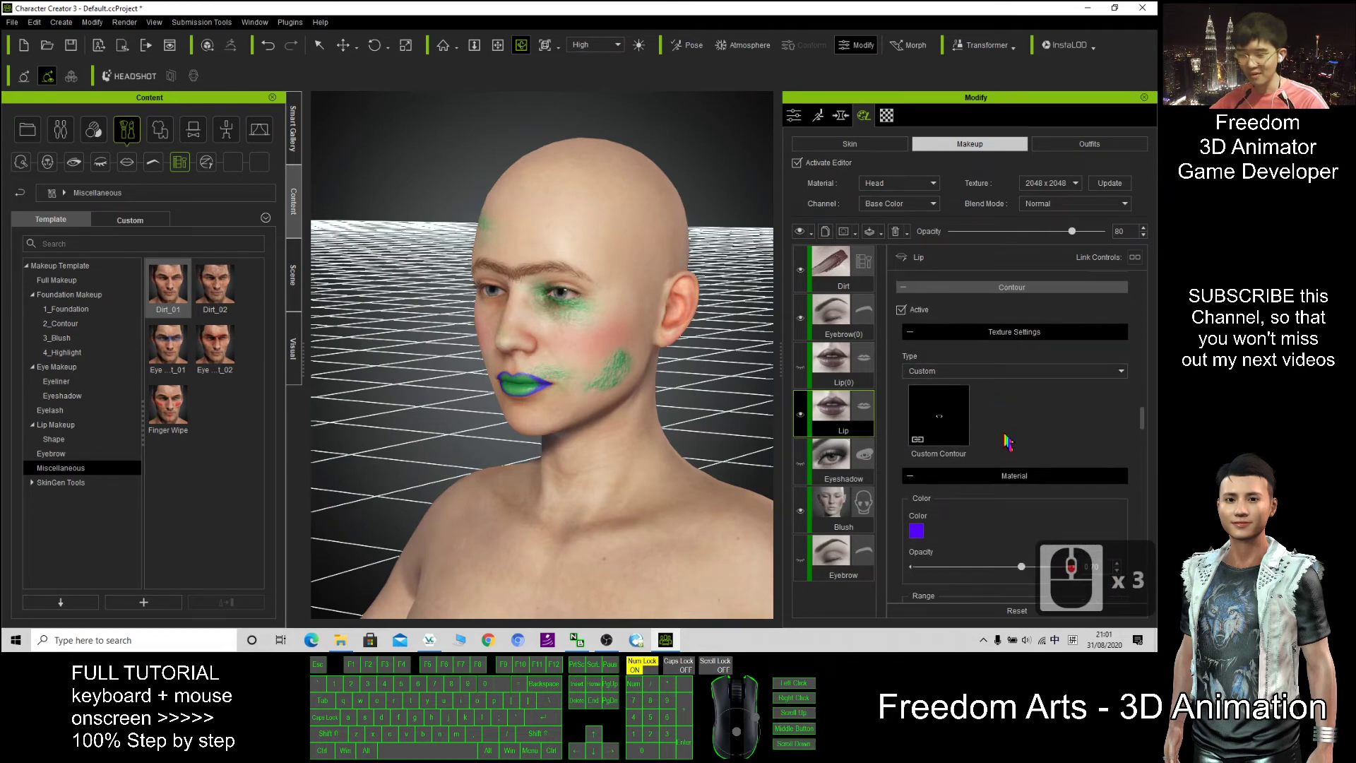
pyautogui.scroll(-20, 1007, 442)
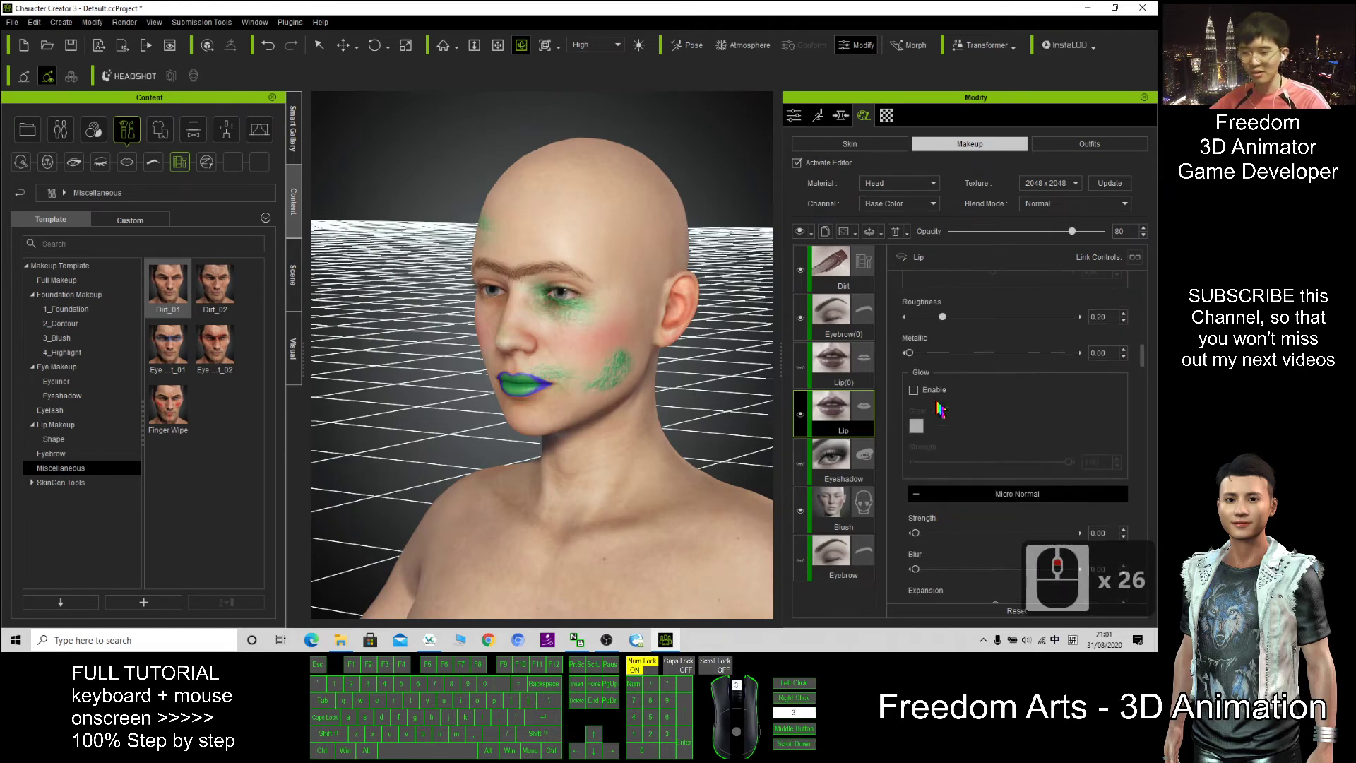
pyautogui.scroll(11, 911, 396)
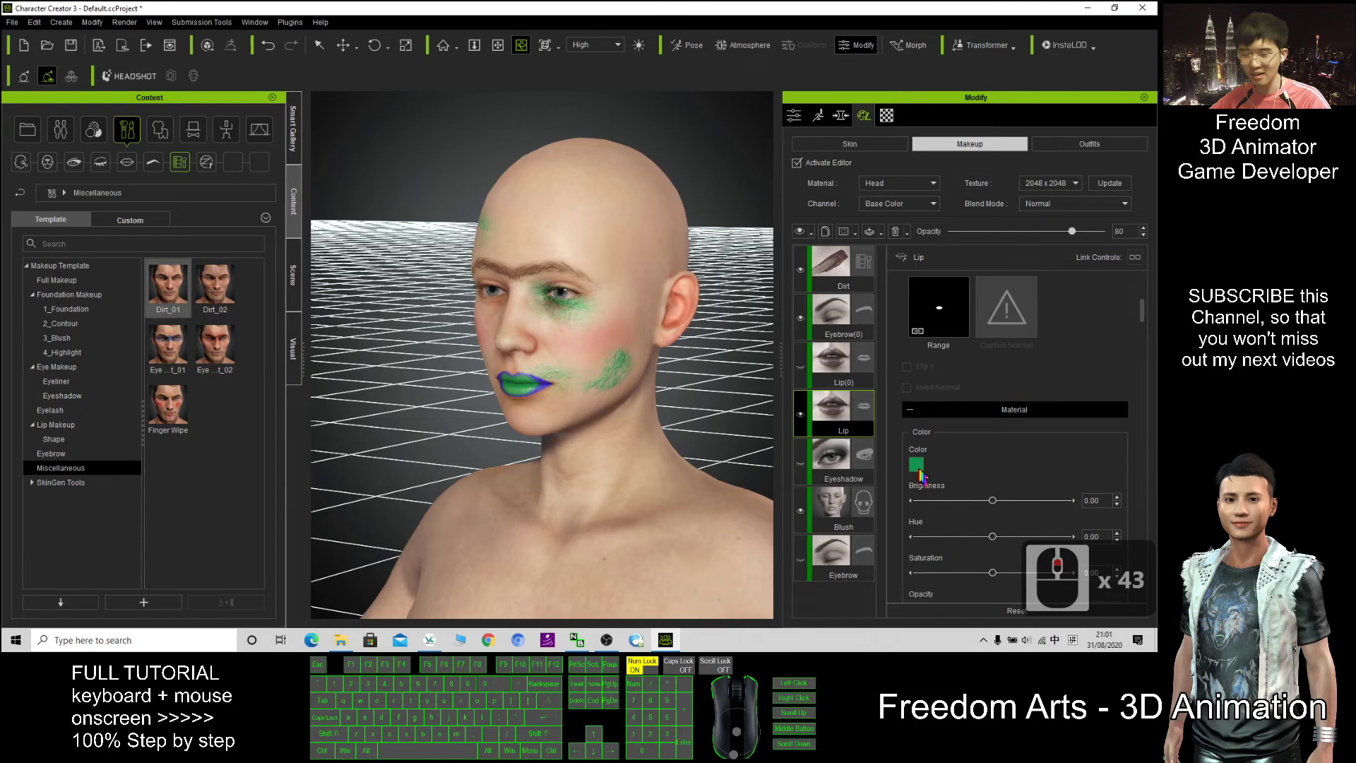
pyautogui.click(916, 464)
pyautogui.click(449, 226)
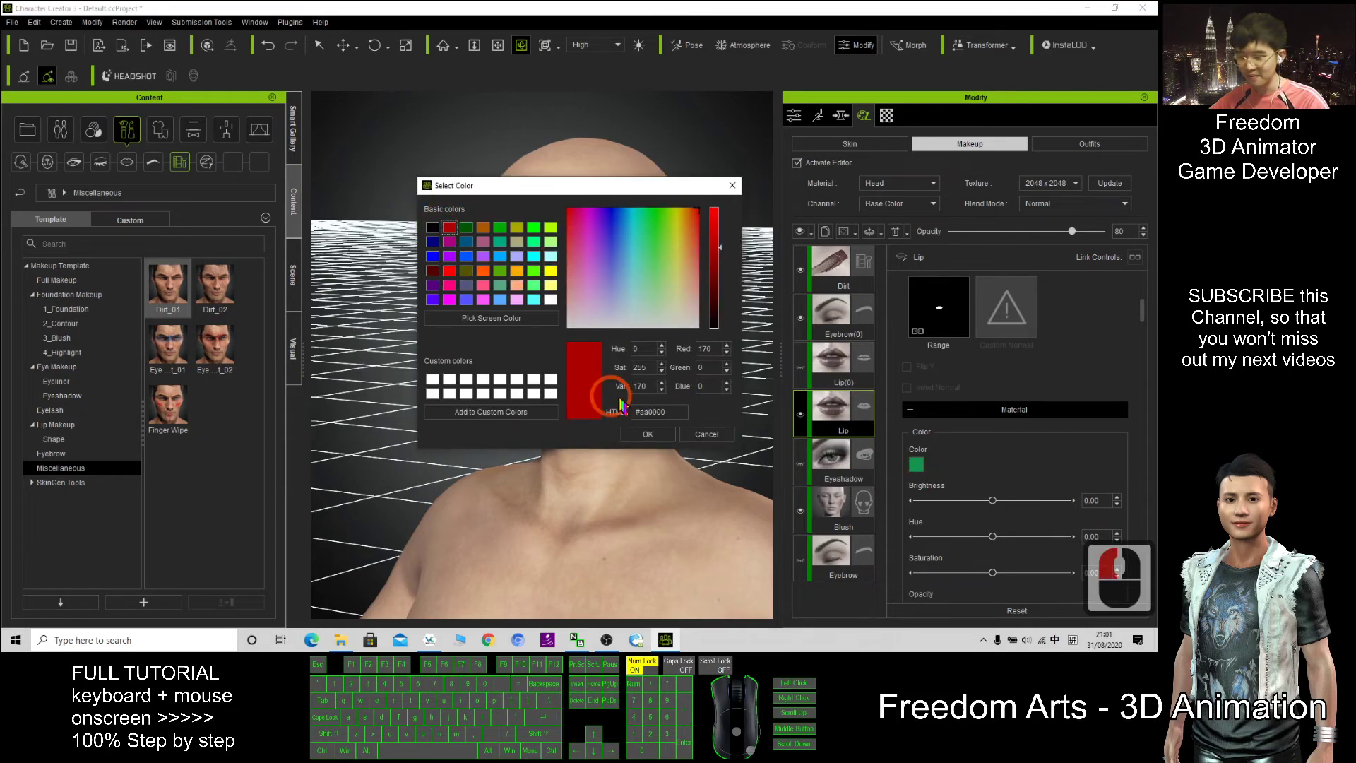
pyautogui.click(647, 434)
pyautogui.scroll(6, 668, 483)
pyautogui.press('x')
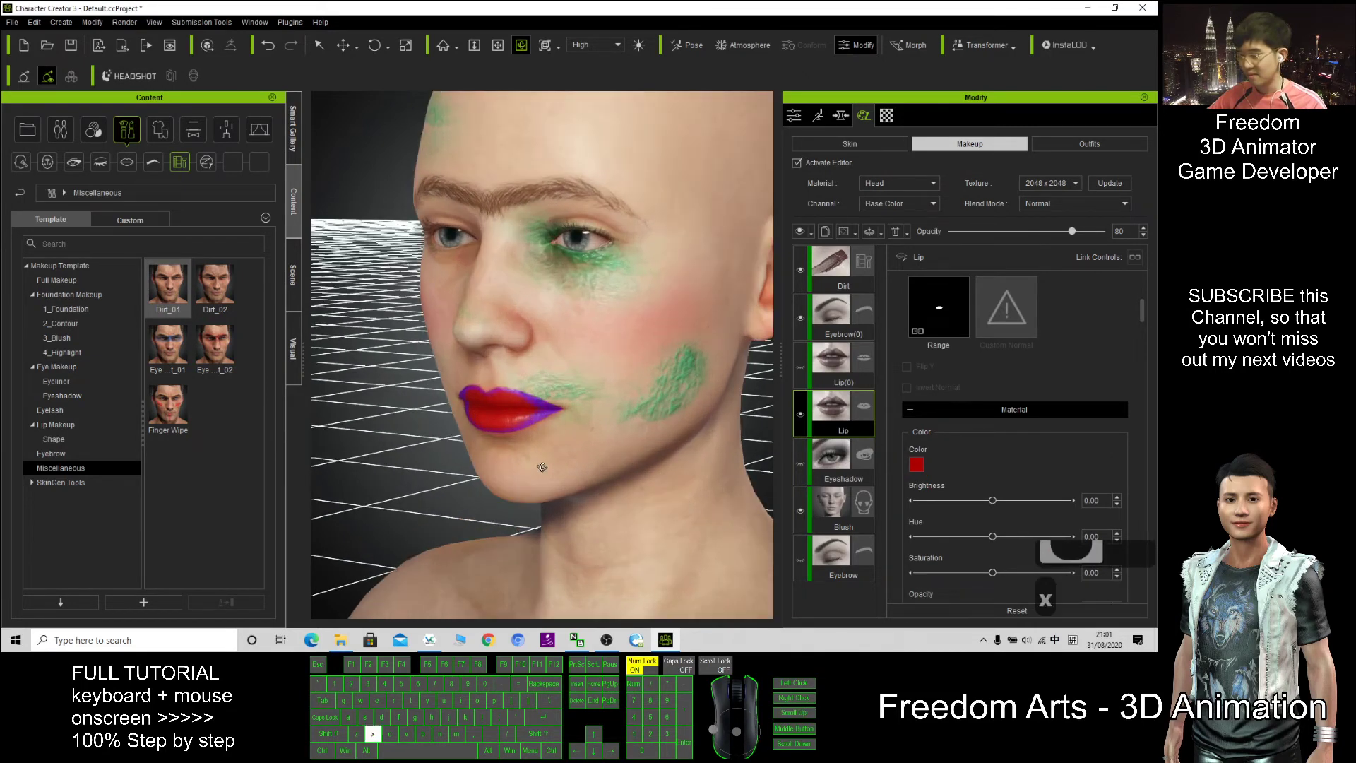
pyautogui.moveTo(540, 466); pyautogui.dragTo(484, 453)
pyautogui.press('c')
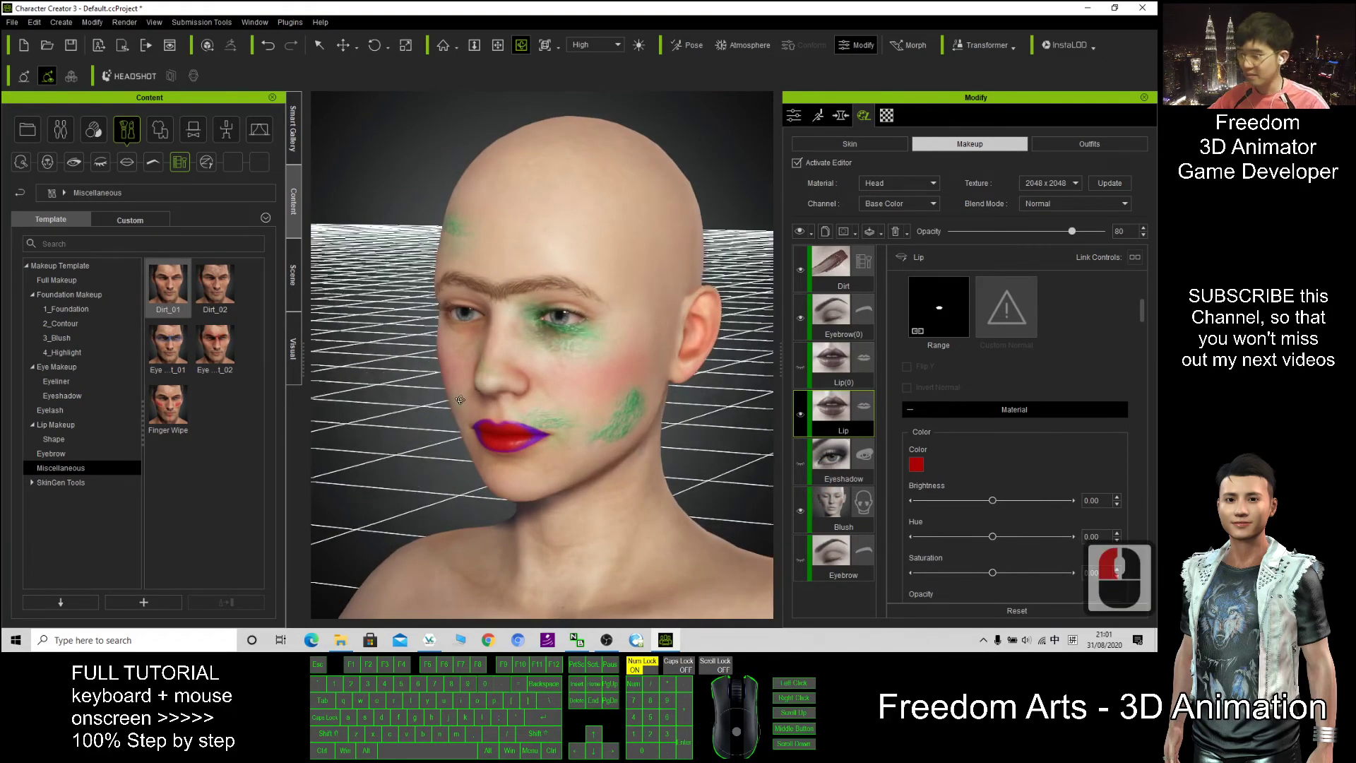
# Add the Finger Wipe makeup template to the head as a new layer and inspect its strokes on the cheek up close.
pyautogui.click(180, 364)
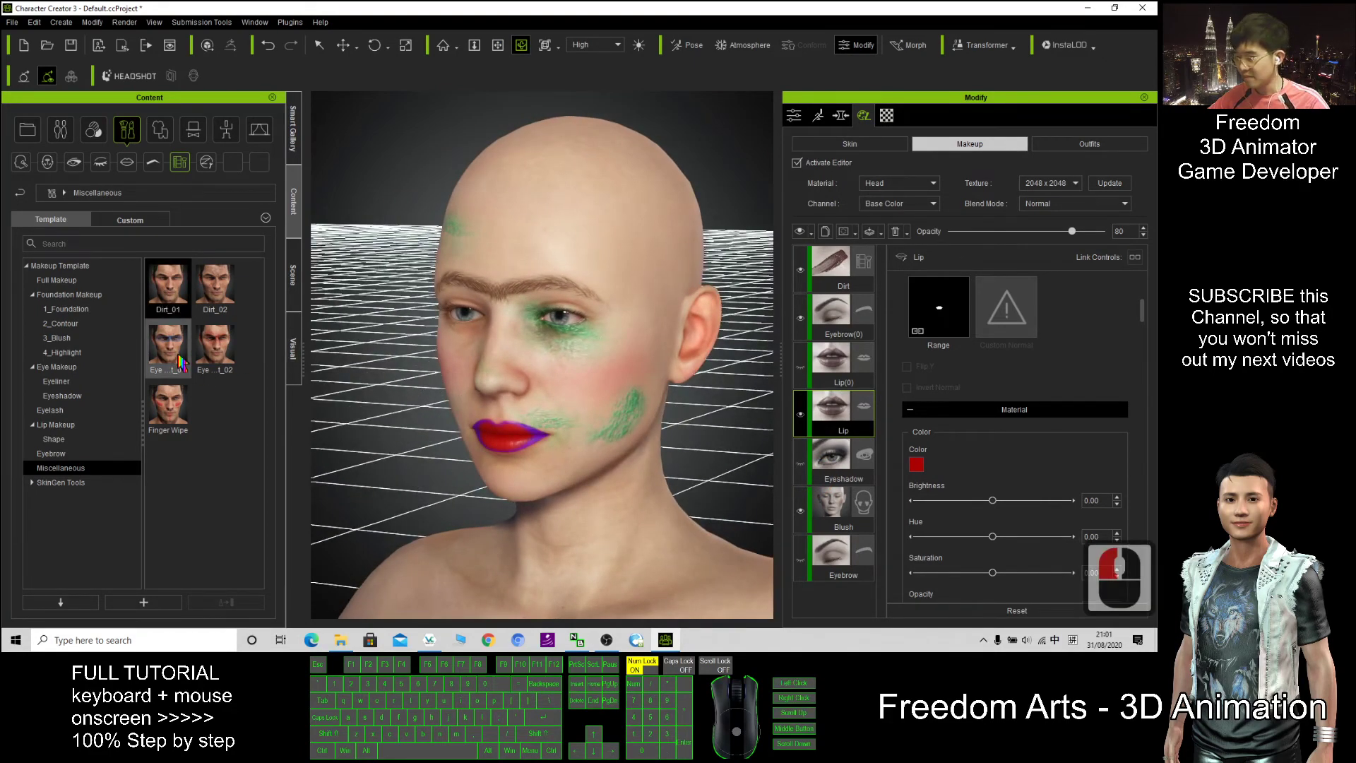
pyautogui.moveTo(175, 409)
pyautogui.moveTo(175, 409); pyautogui.dragTo(621, 370)
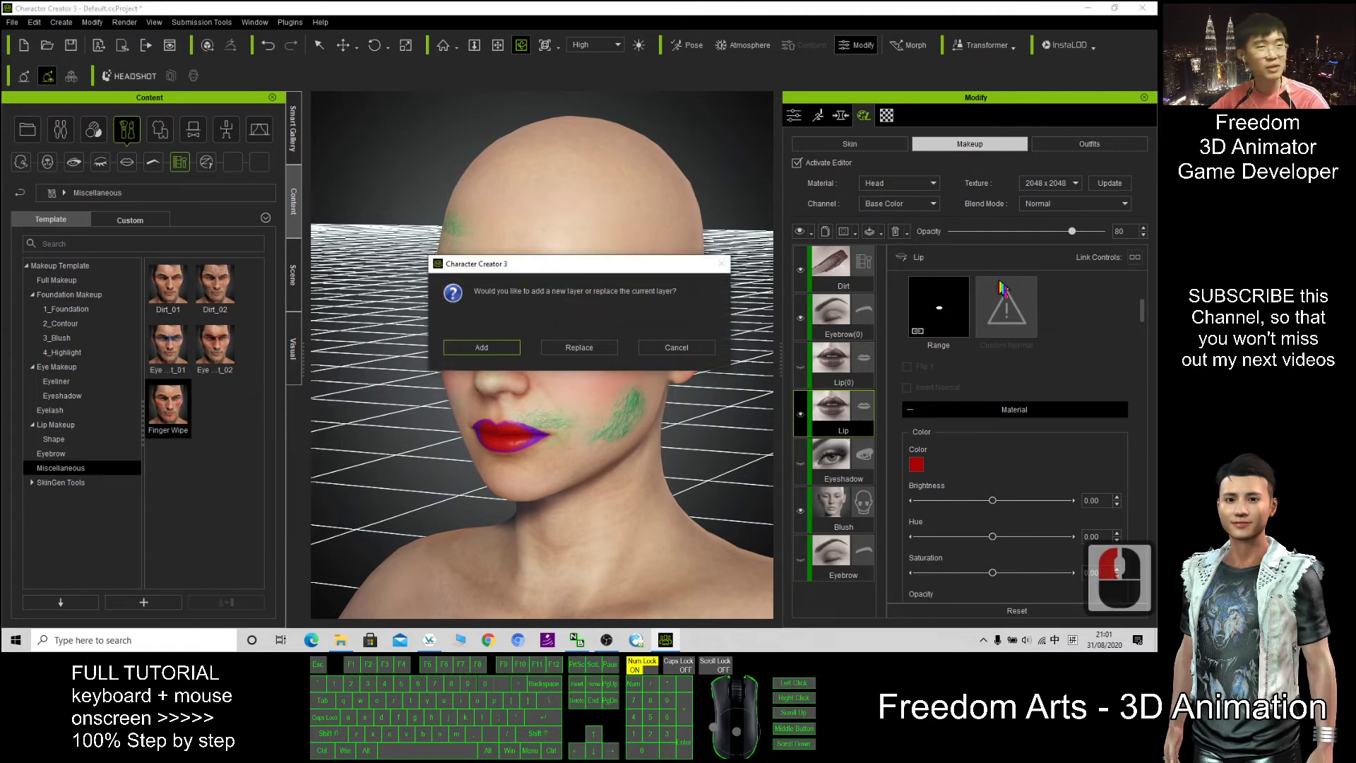
pyautogui.click(493, 351)
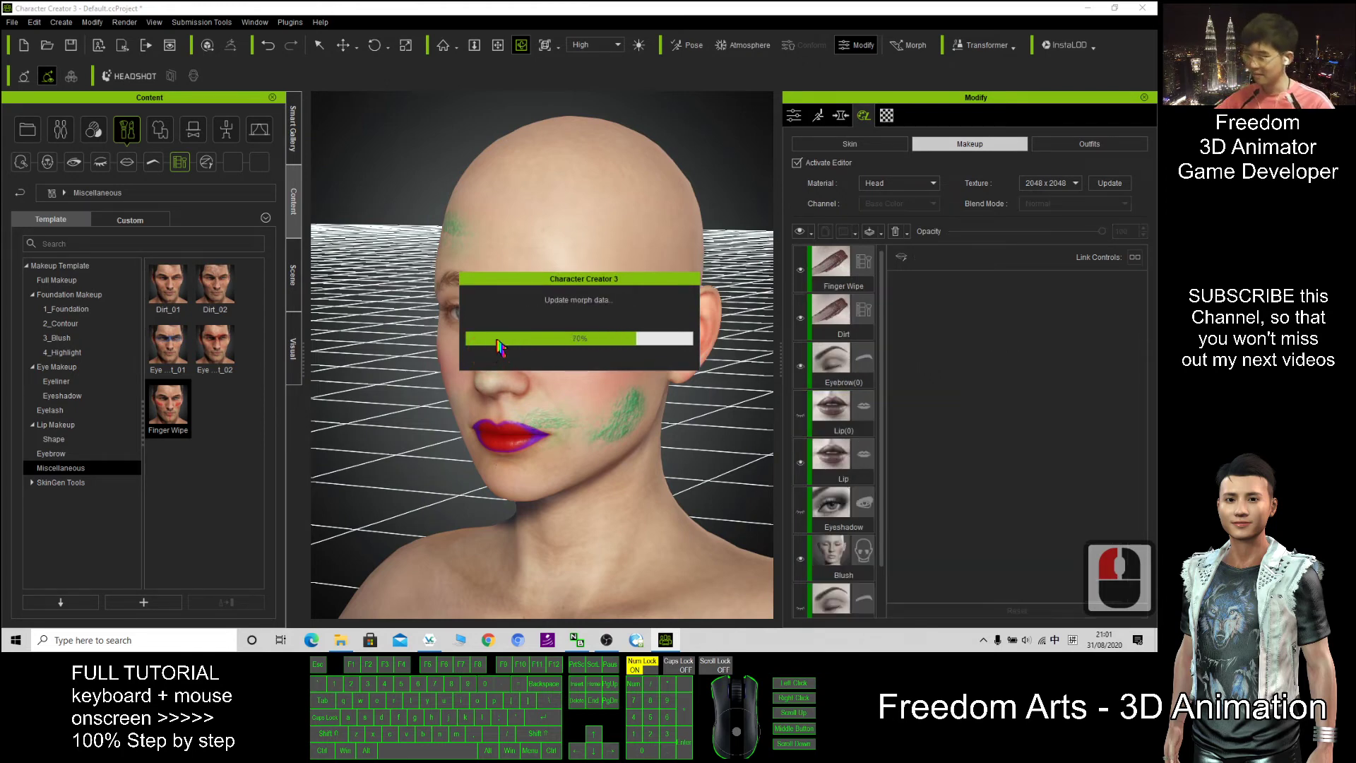
pyautogui.scroll(5, 641, 373)
pyautogui.press('x')
pyautogui.moveTo(640, 373); pyautogui.dragTo(590, 311)
pyautogui.press('c')
pyautogui.scroll(-1, 846, 457)
pyautogui.scroll(2, 845, 459)
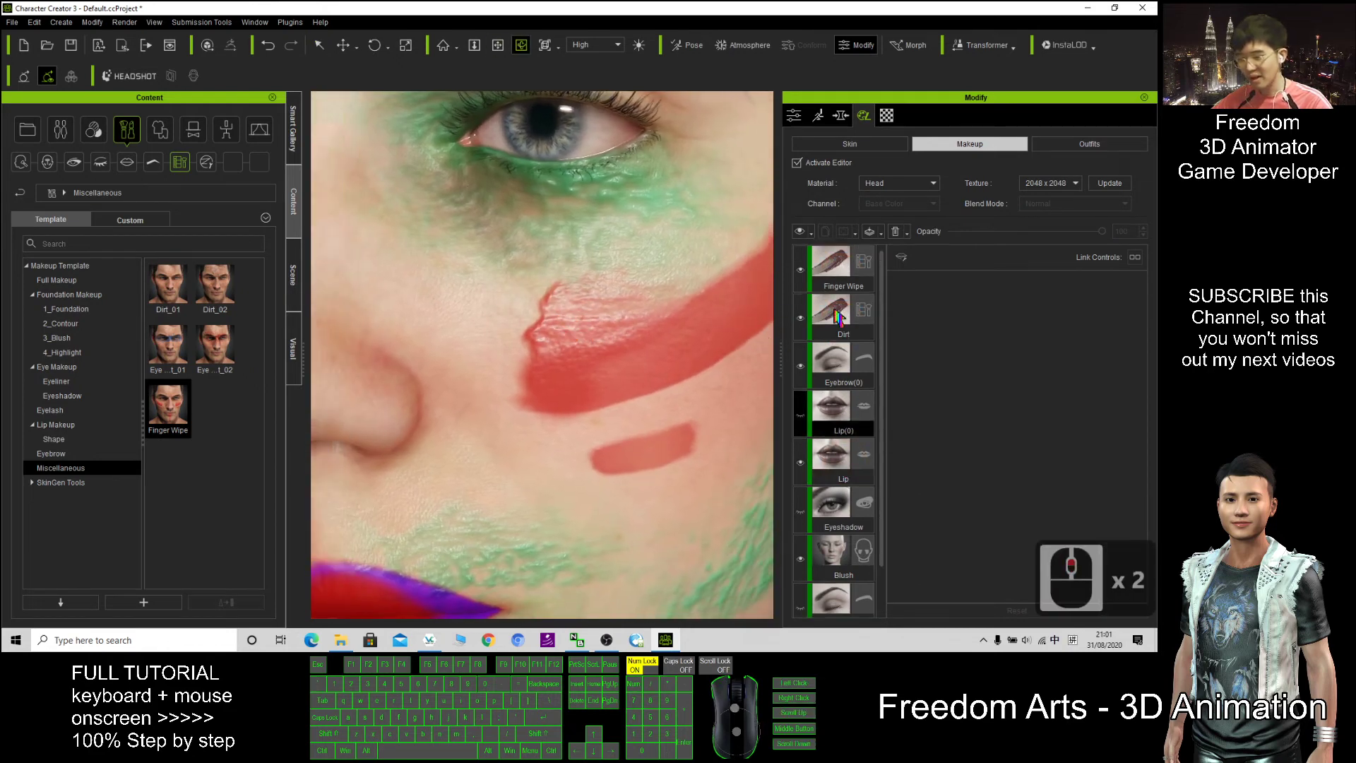
# Set the Finger Wipe layer's material color to blue.
pyautogui.click(840, 275)
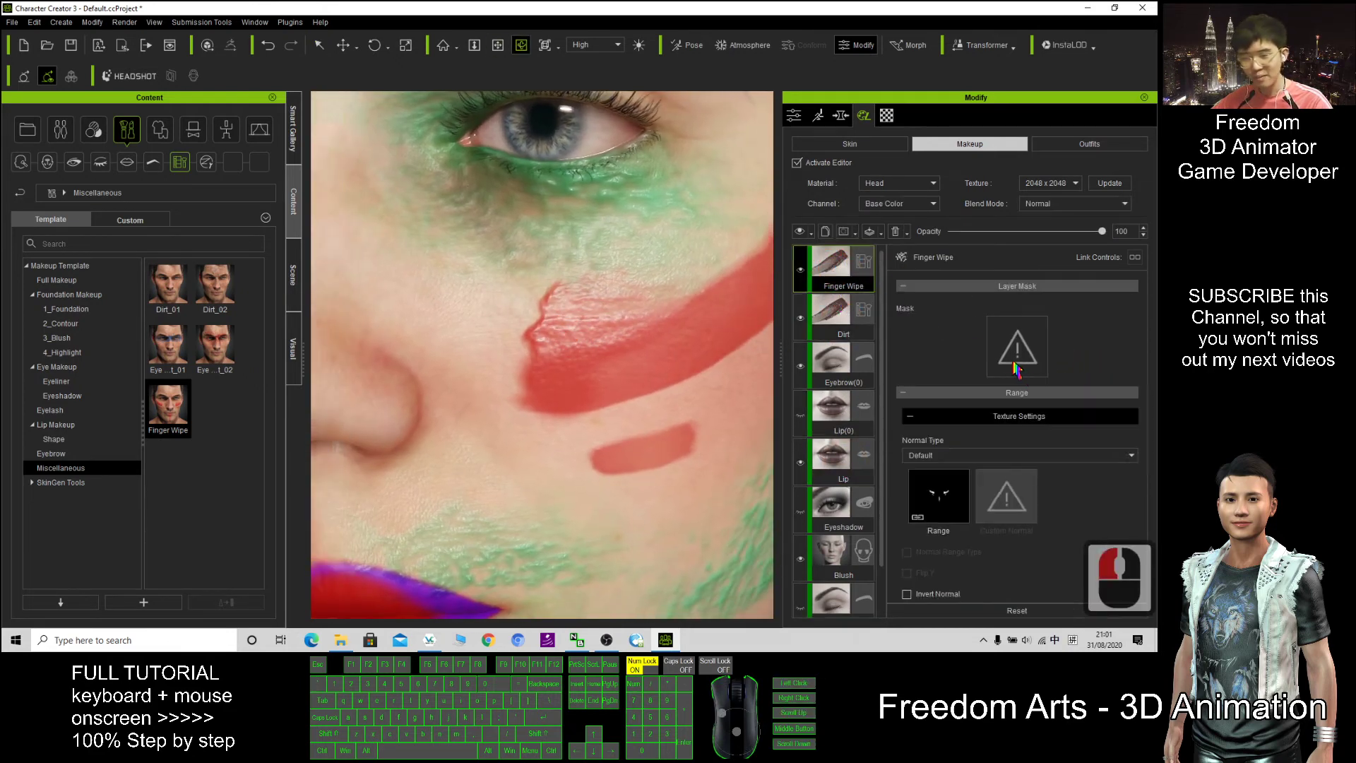
pyautogui.scroll(-2, 1035, 408)
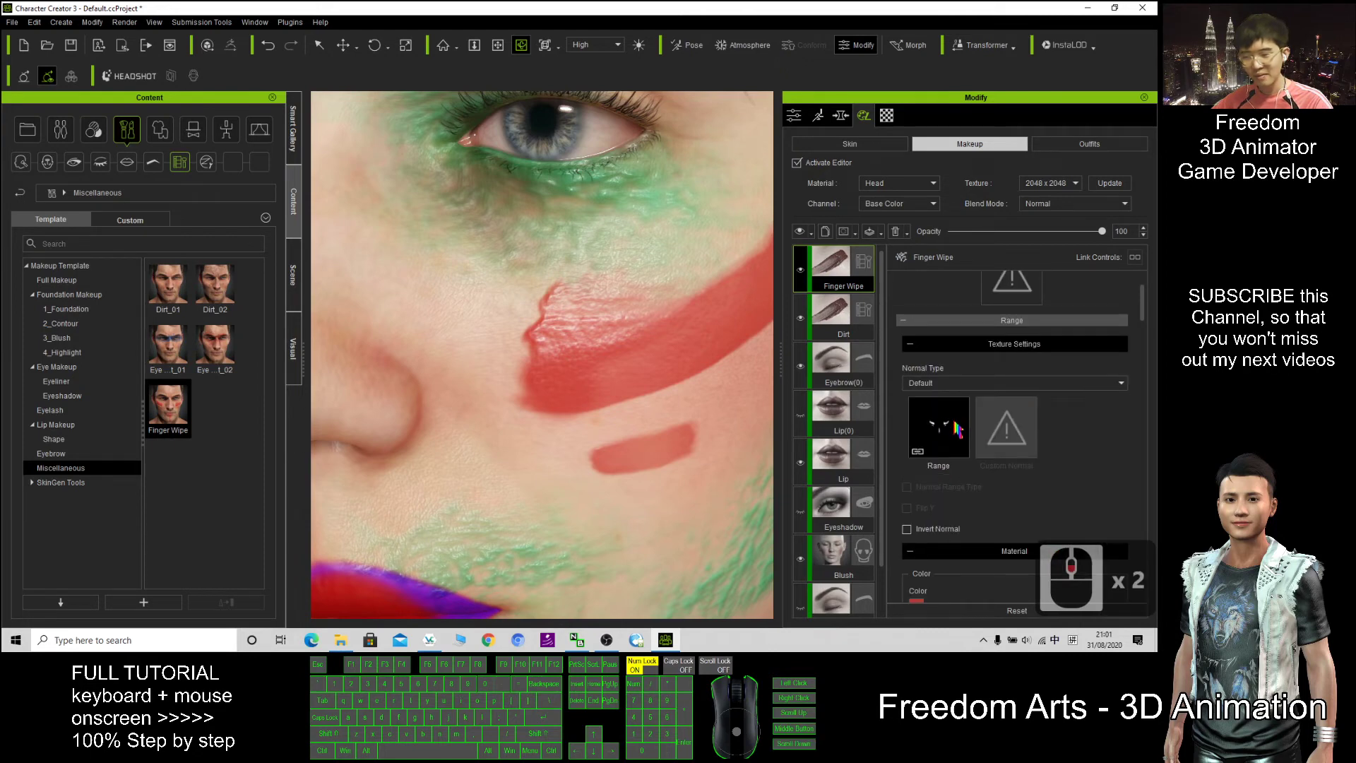
pyautogui.scroll(-4, 918, 396)
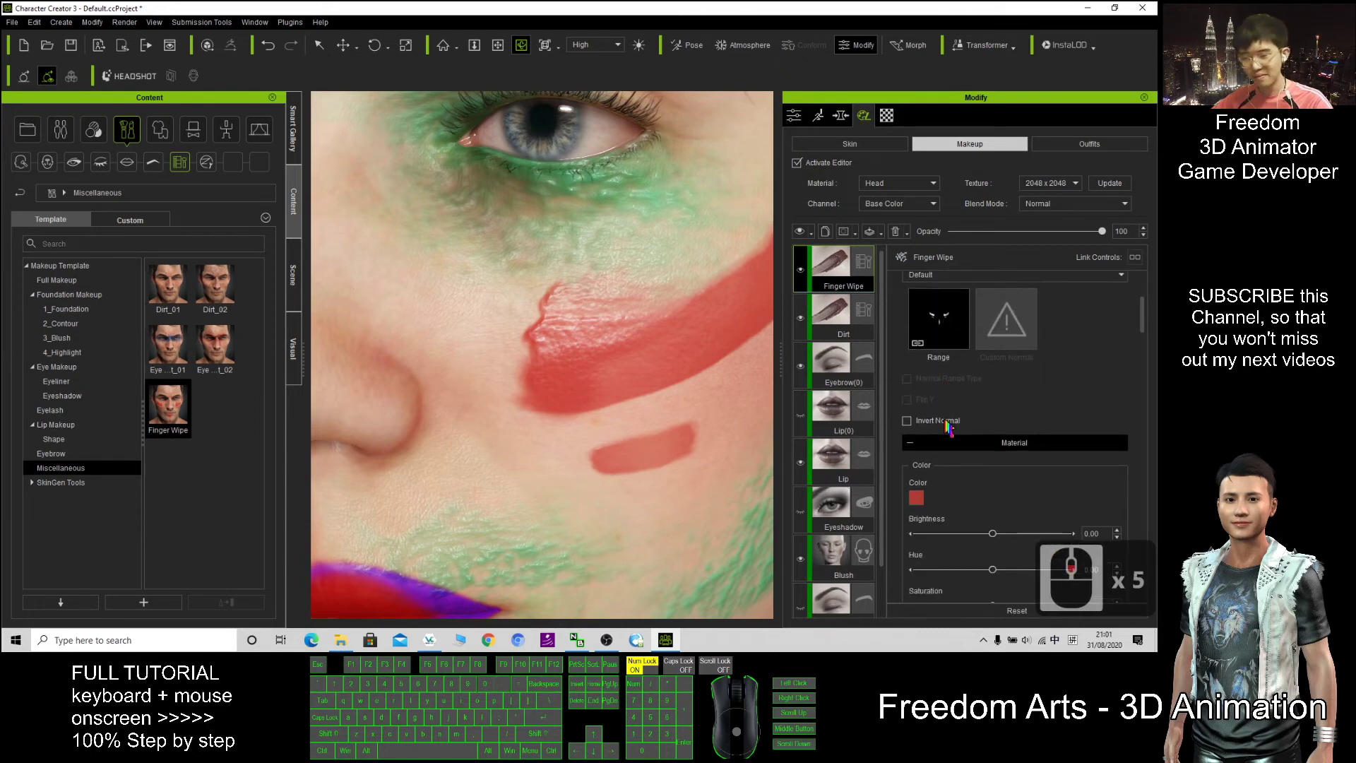
pyautogui.click(916, 389)
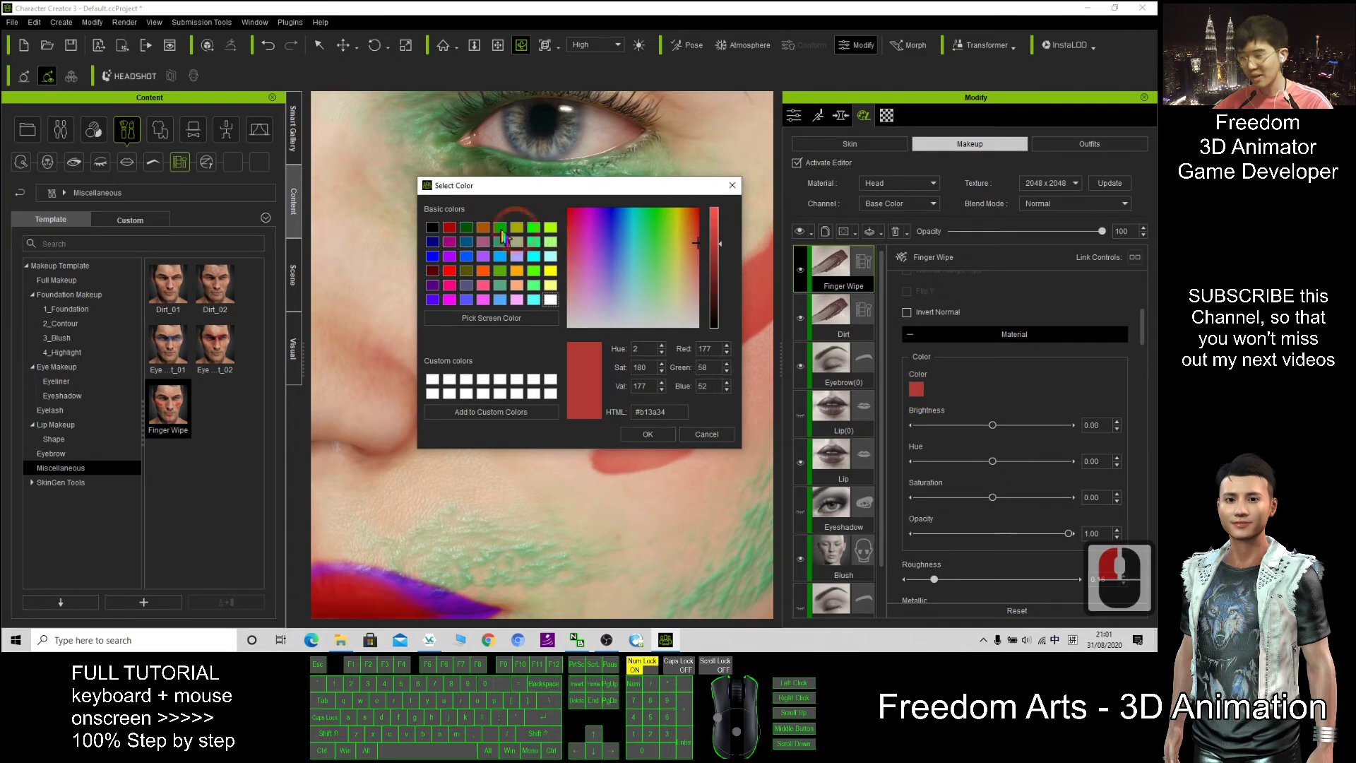
pyautogui.click(433, 255)
pyautogui.click(661, 438)
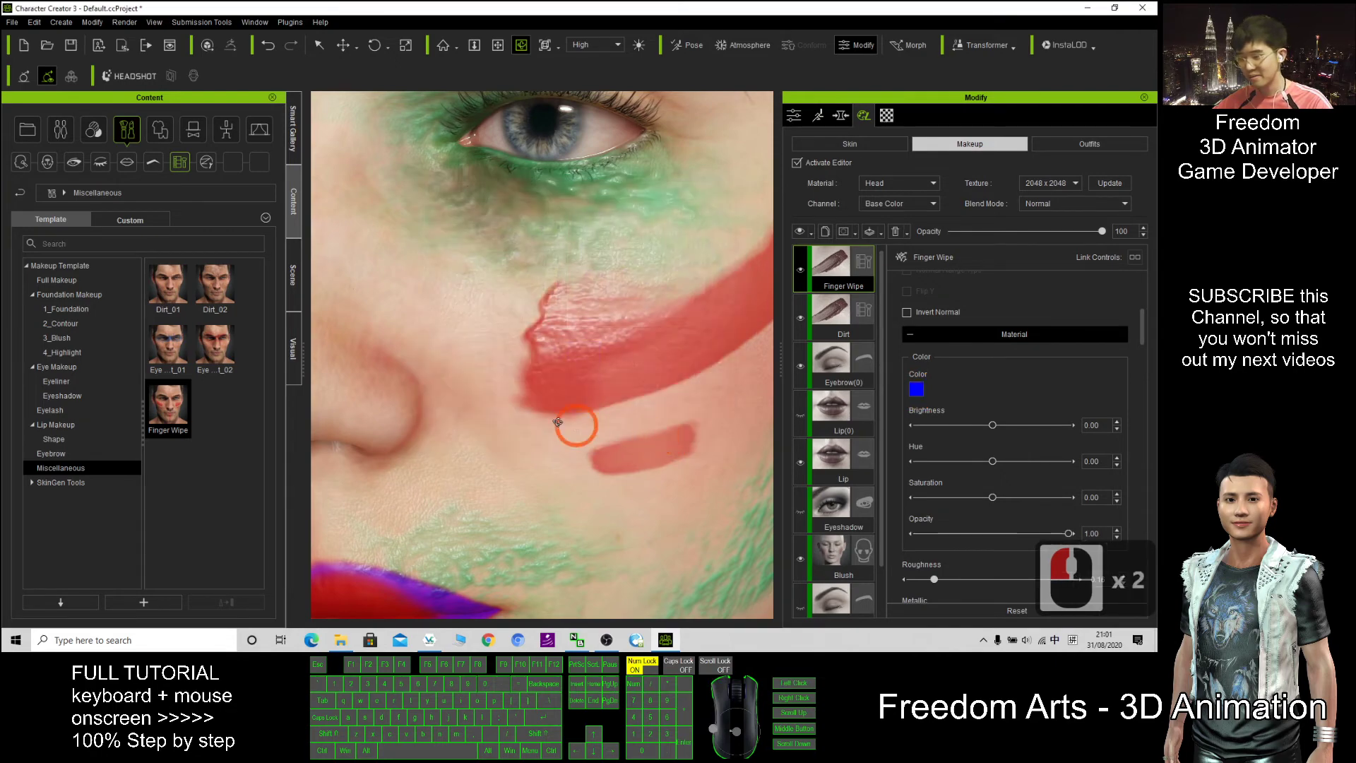
# Examine the finger-wipe strokes on the whole face and look through the layer's Metallic, Range and Normal settings.
pyautogui.scroll(-6, 565, 425)
pyautogui.press('c')
pyautogui.moveTo(557, 422); pyautogui.dragTo(544, 391)
pyautogui.scroll(4, 470, 384)
pyautogui.press('x')
pyautogui.press('c')
pyautogui.scroll(-6, 544, 392)
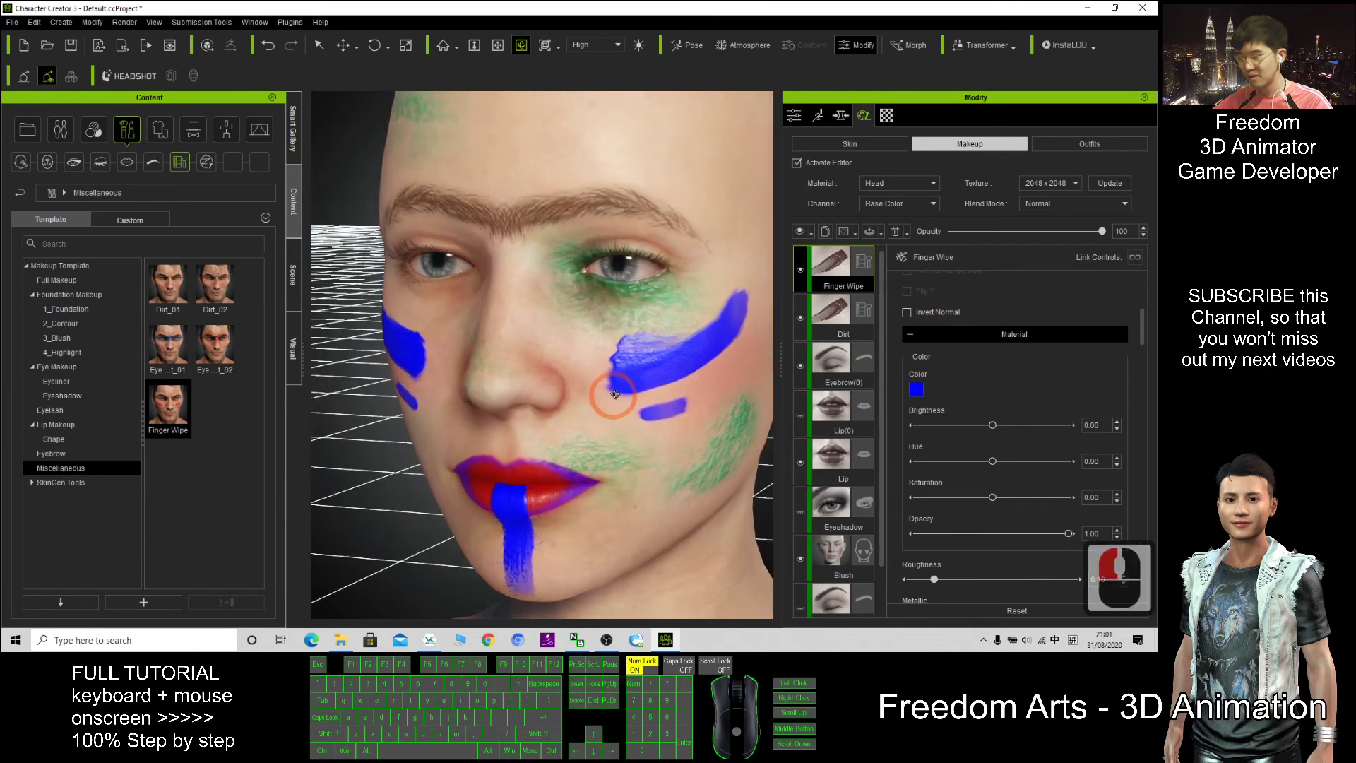
pyautogui.scroll(-9, 1057, 453)
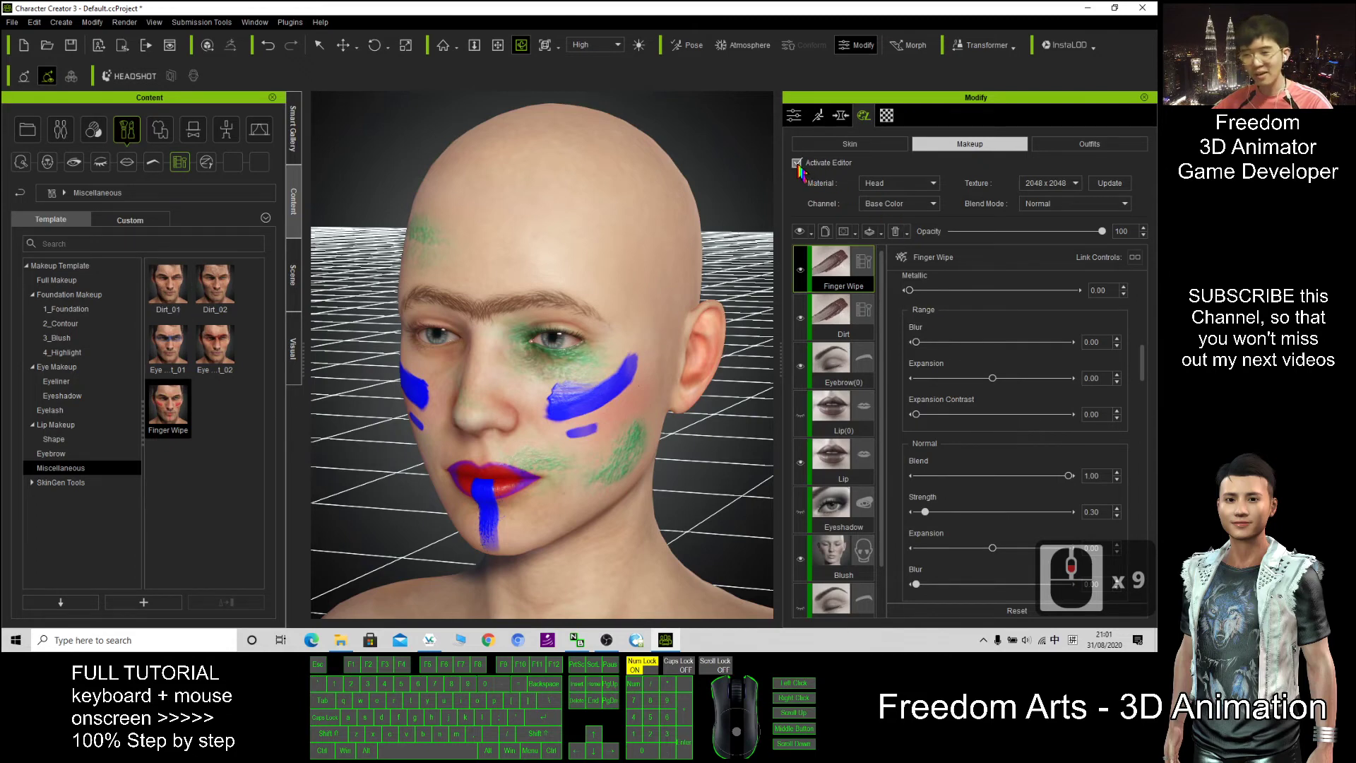
# Deactivate the makeup editor and display the texture maps of the Std_Skin_Head material.
pyautogui.click(797, 163)
pyautogui.click(575, 417)
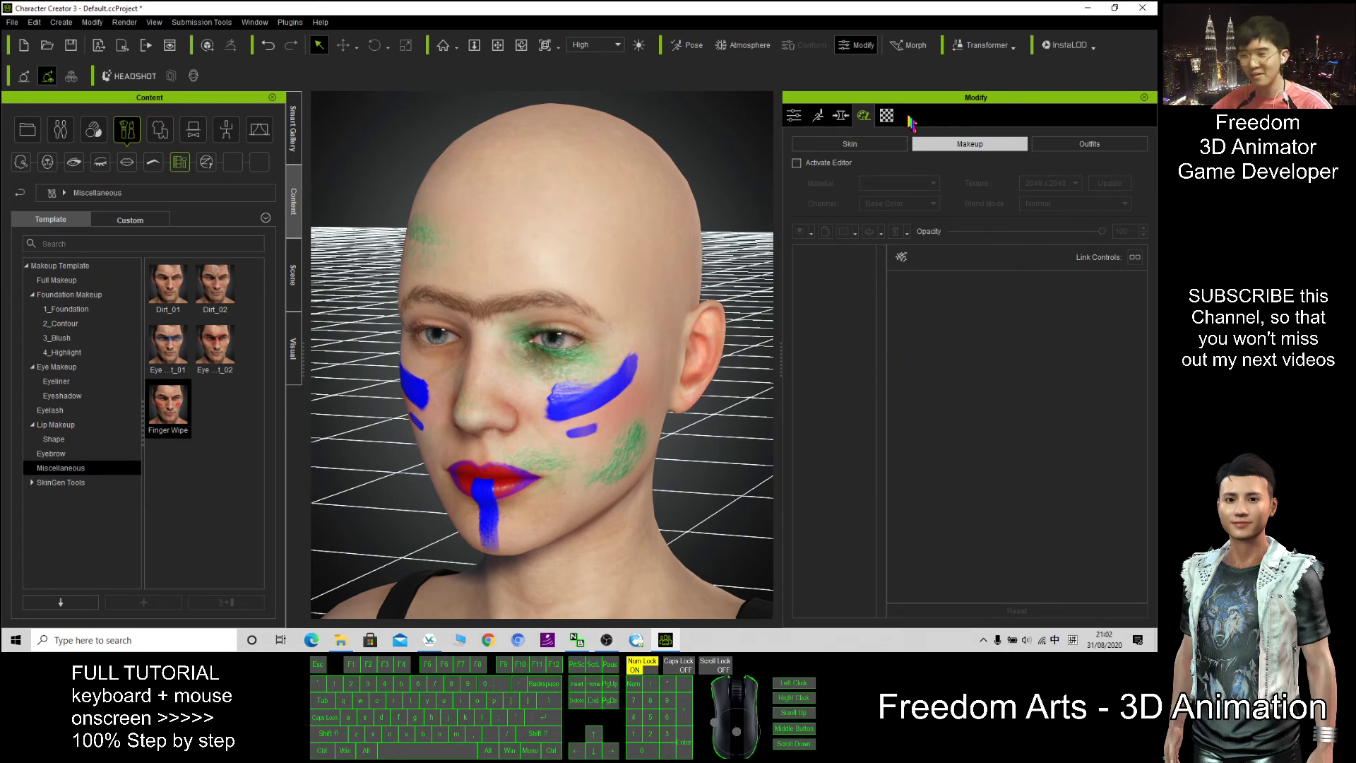
pyautogui.click(886, 115)
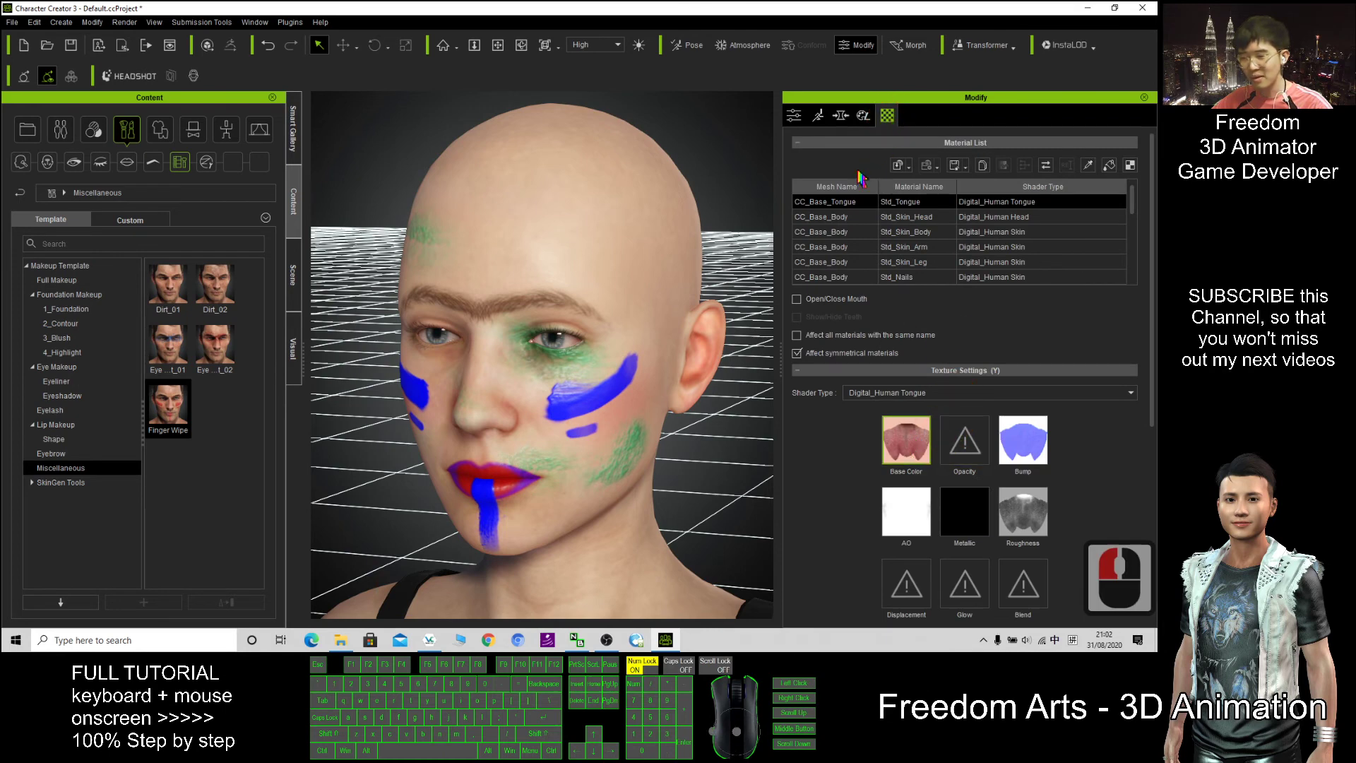
pyautogui.click(911, 217)
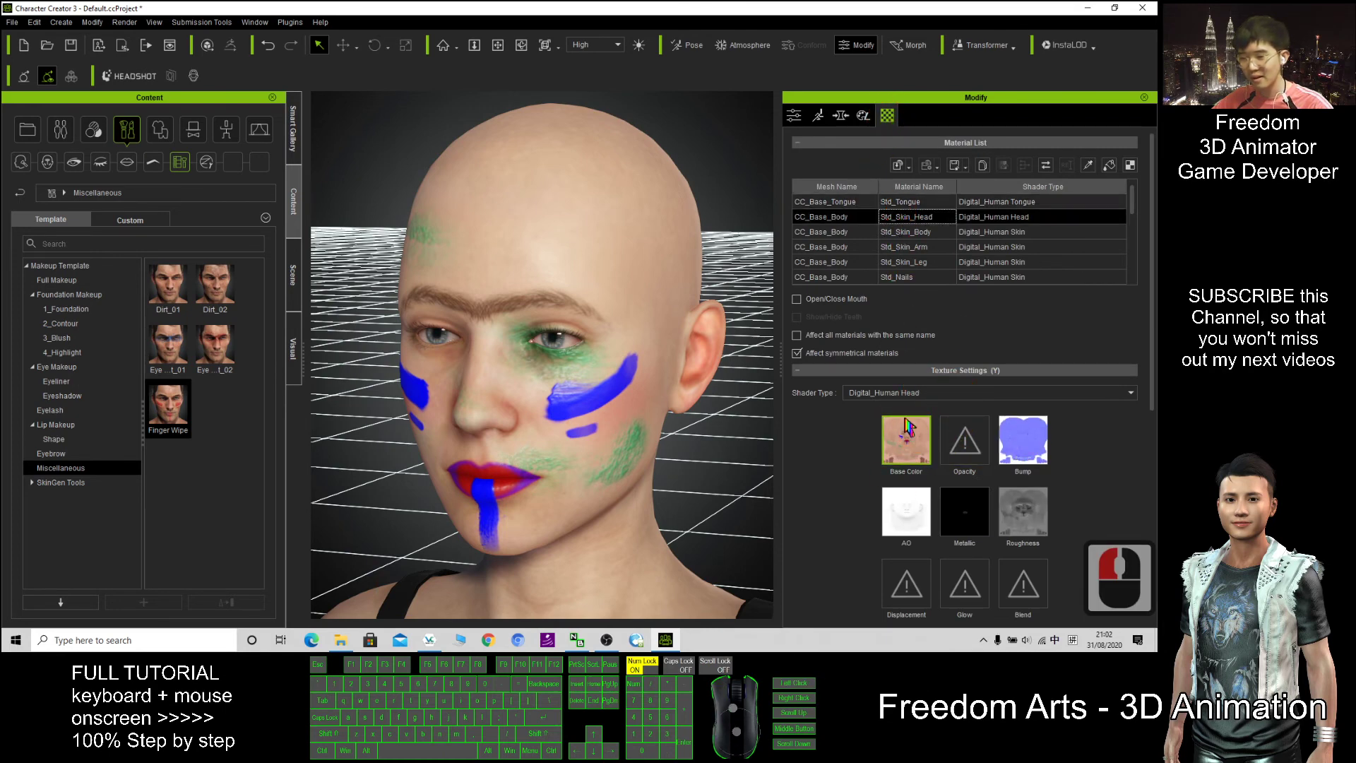
# Return to the makeup settings and reactivate the editor to restore the layer stack.
pyautogui.click(840, 115)
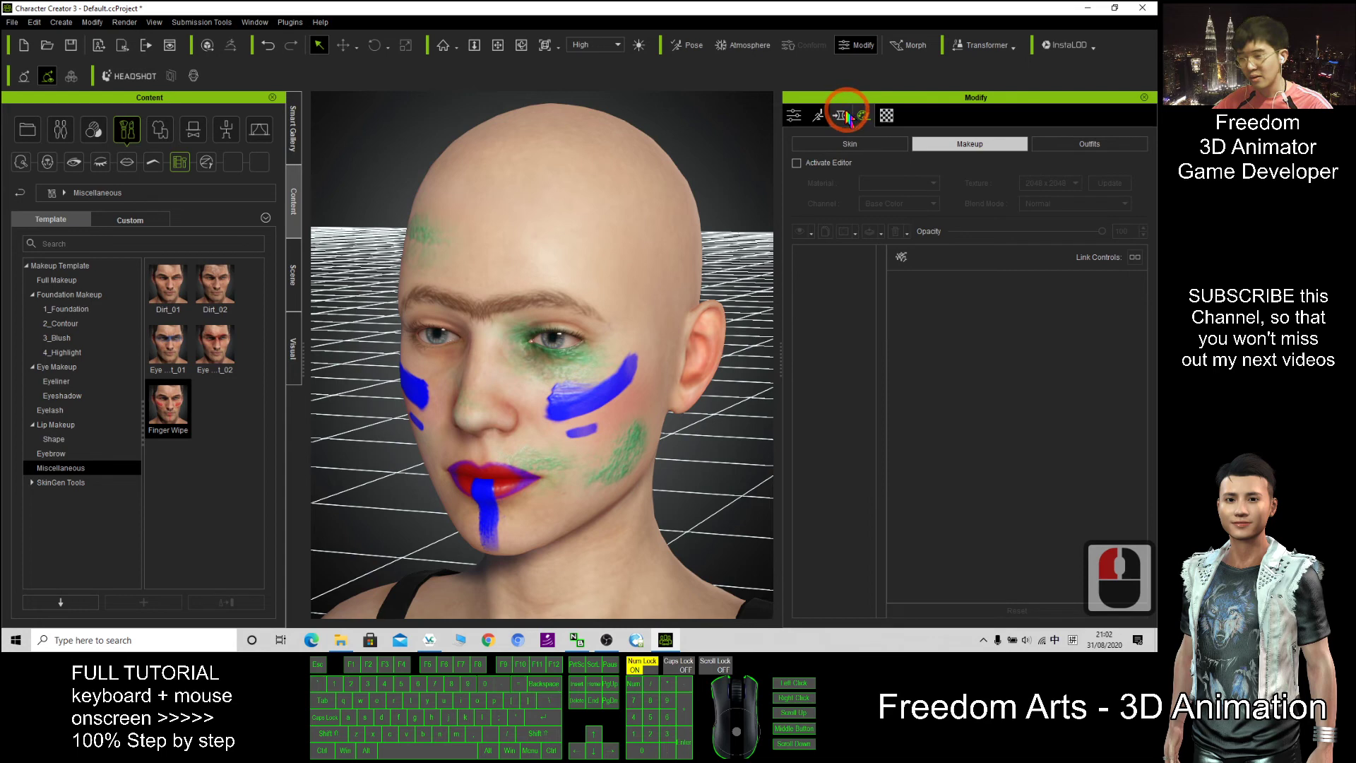
pyautogui.click(864, 116)
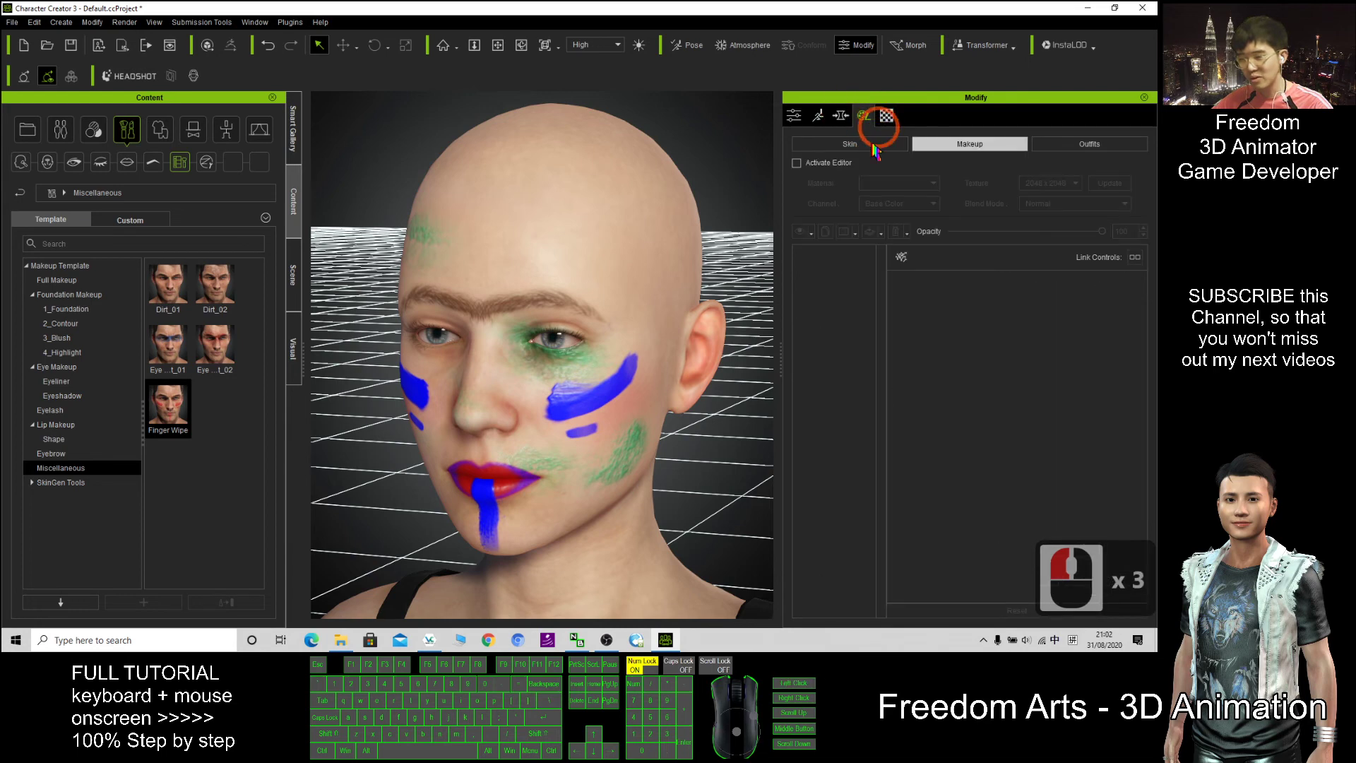
pyautogui.click(798, 163)
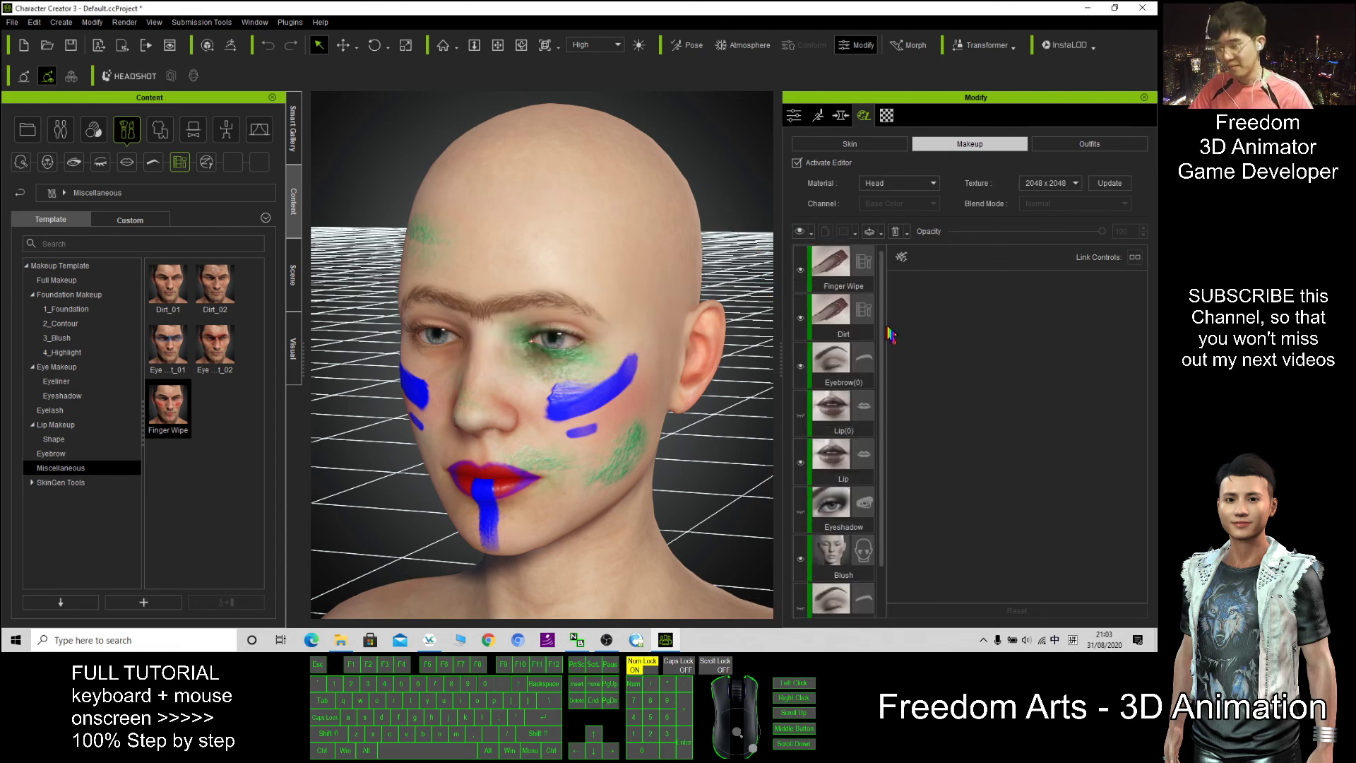
# Compare the face with and without the Finger Wipe and Dirt layers by switching their visibility off and back on.
pyautogui.click(801, 270)
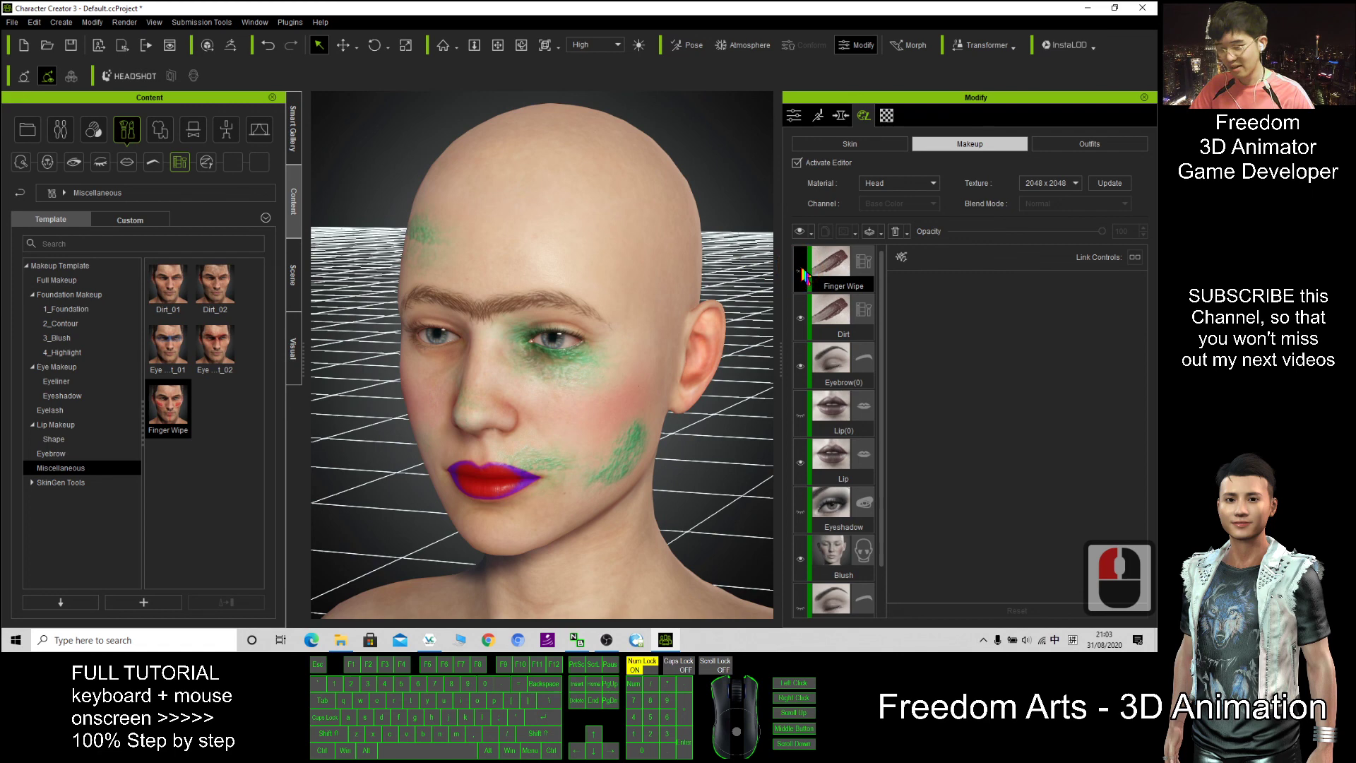
pyautogui.click(802, 270)
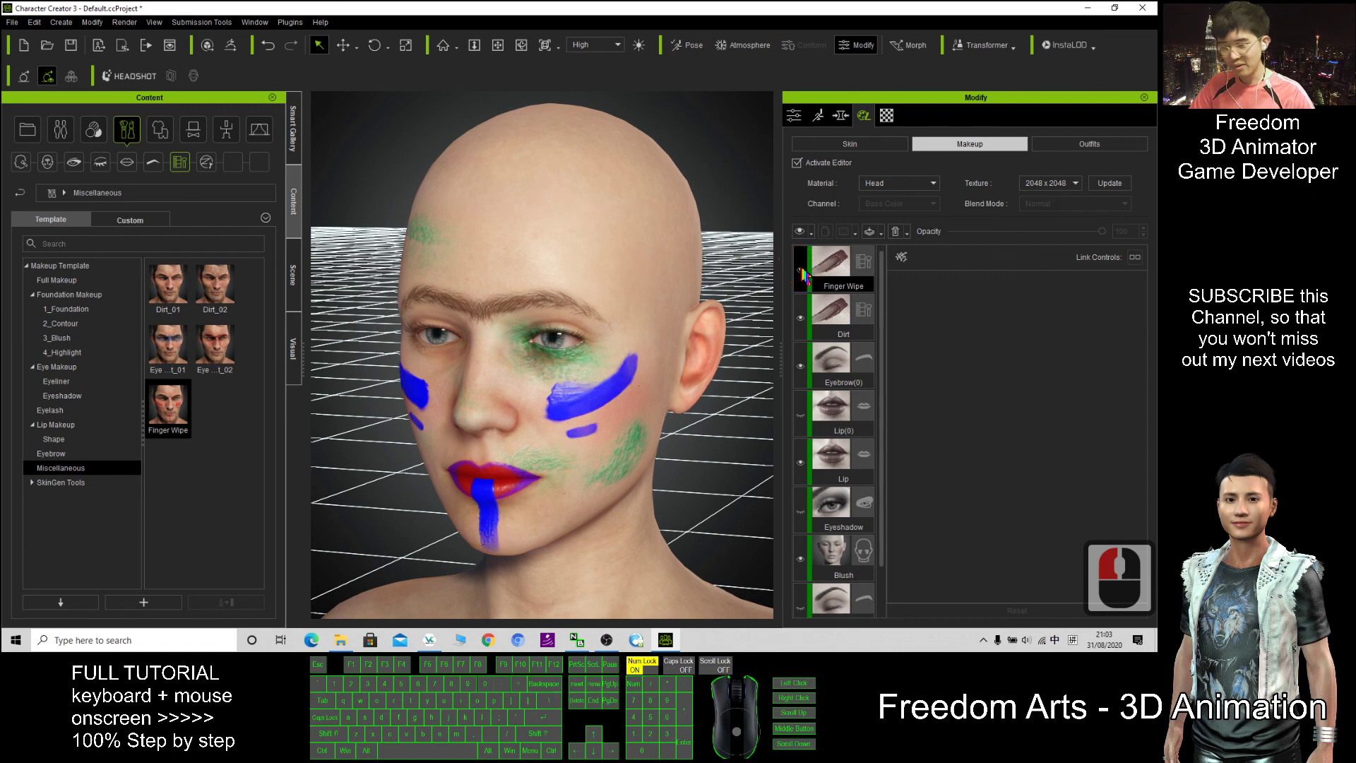
pyautogui.click(801, 319)
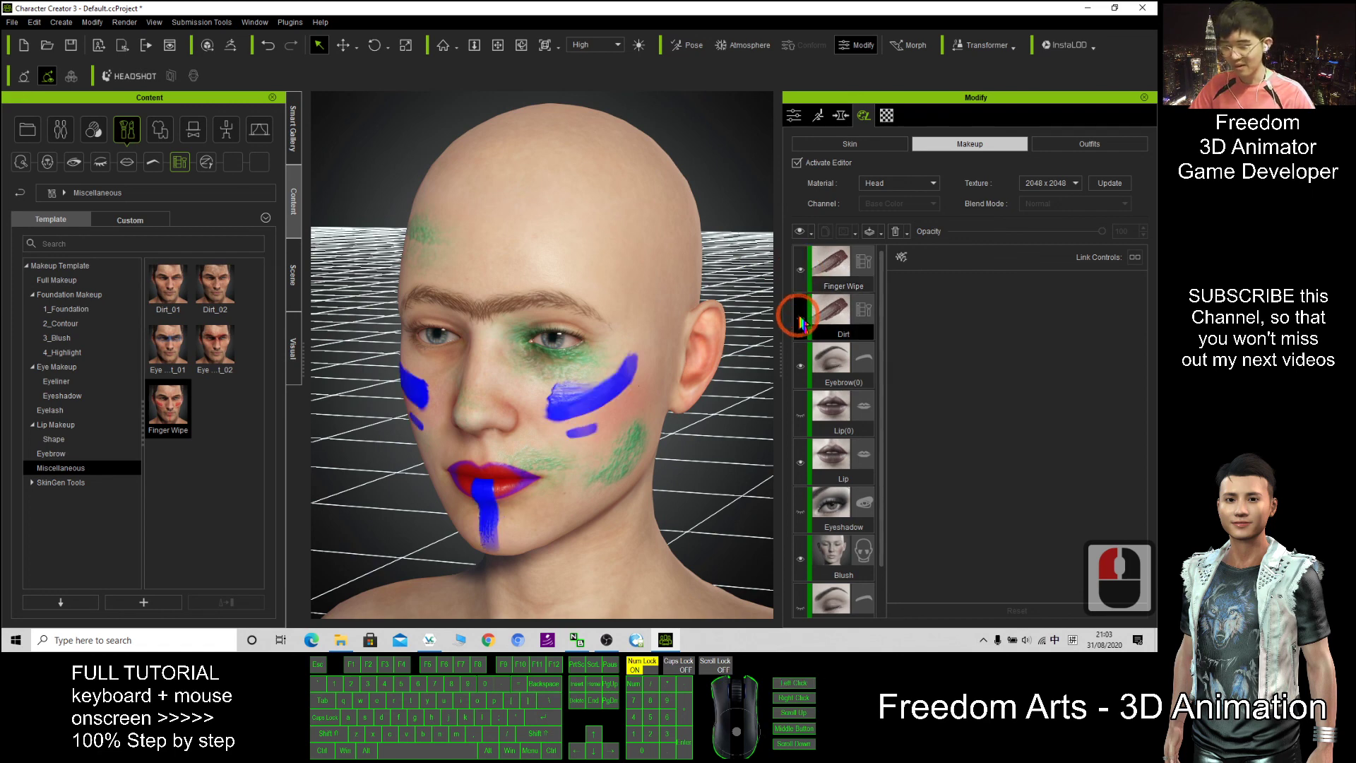
pyautogui.click(800, 318)
pyautogui.click(800, 269)
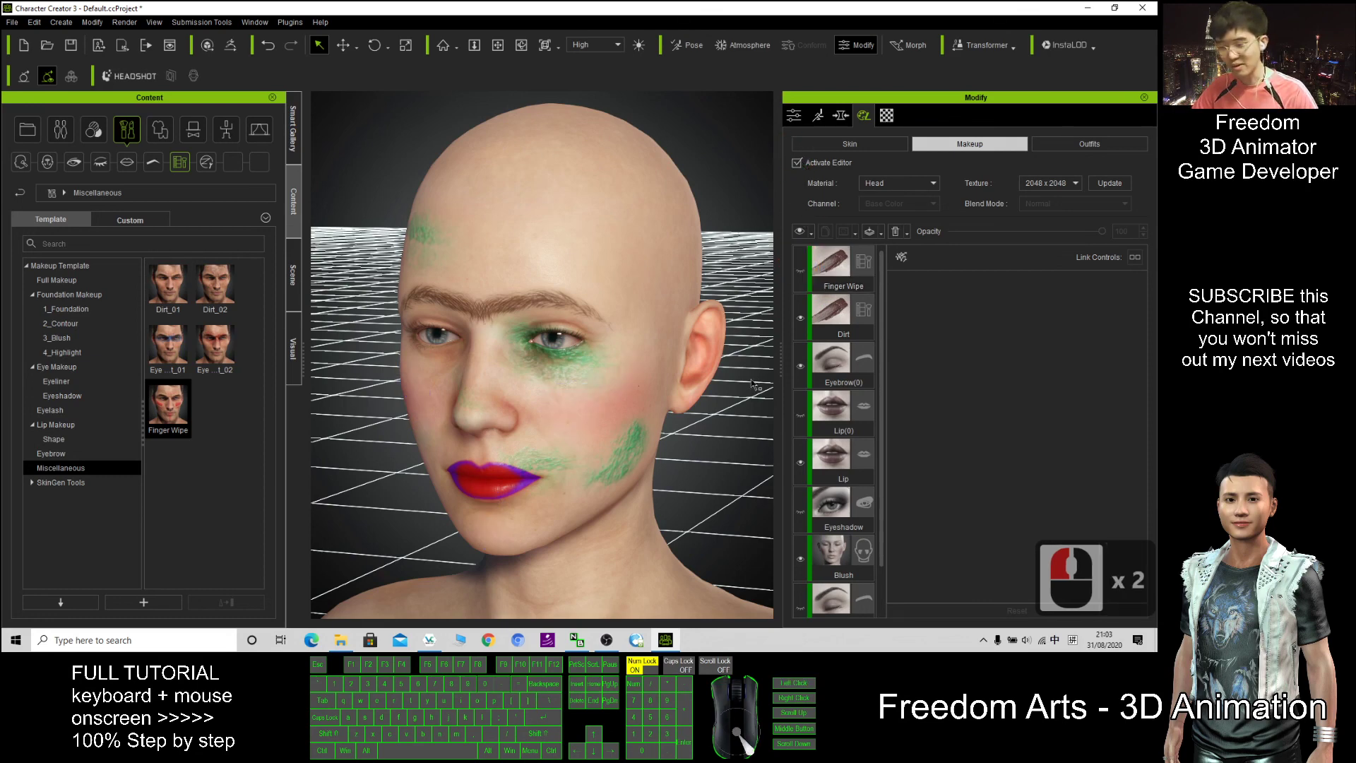
pyautogui.click(801, 269)
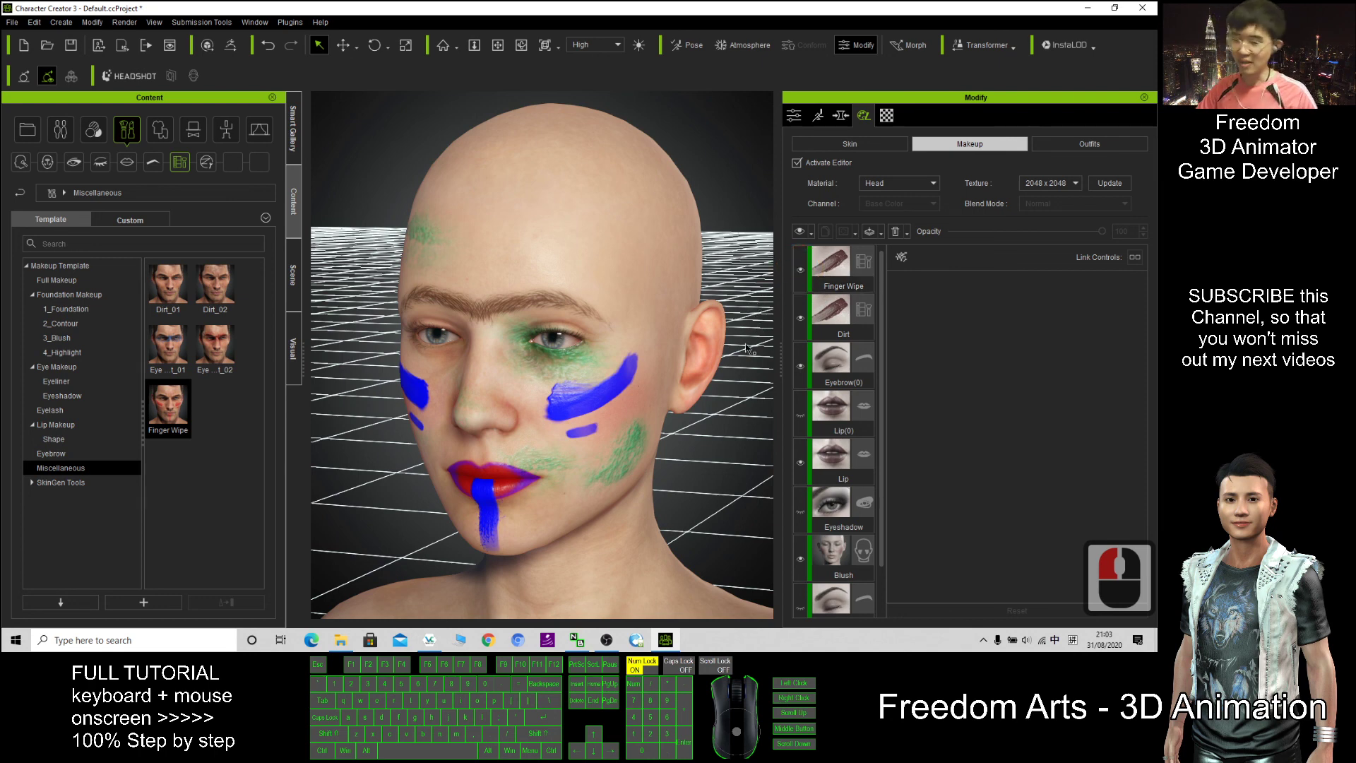